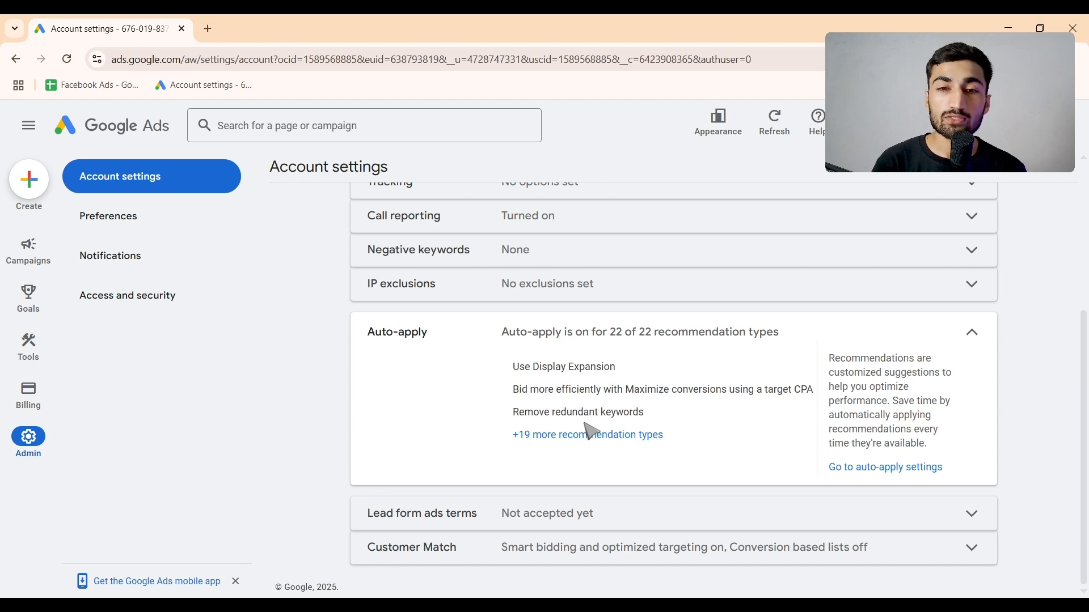
Step: Expand the full list of auto-applied recommendation types in the account settings and go to the auto-apply settings
left_click(591, 435)
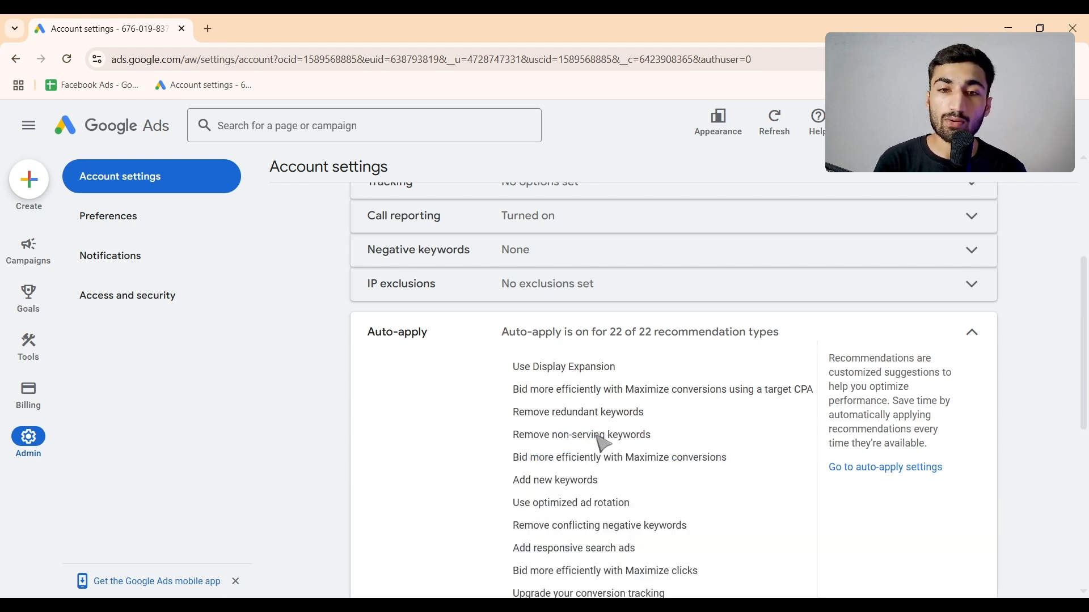
scroll(598, 441, "down", 4)
scroll(719, 416, "up", 1)
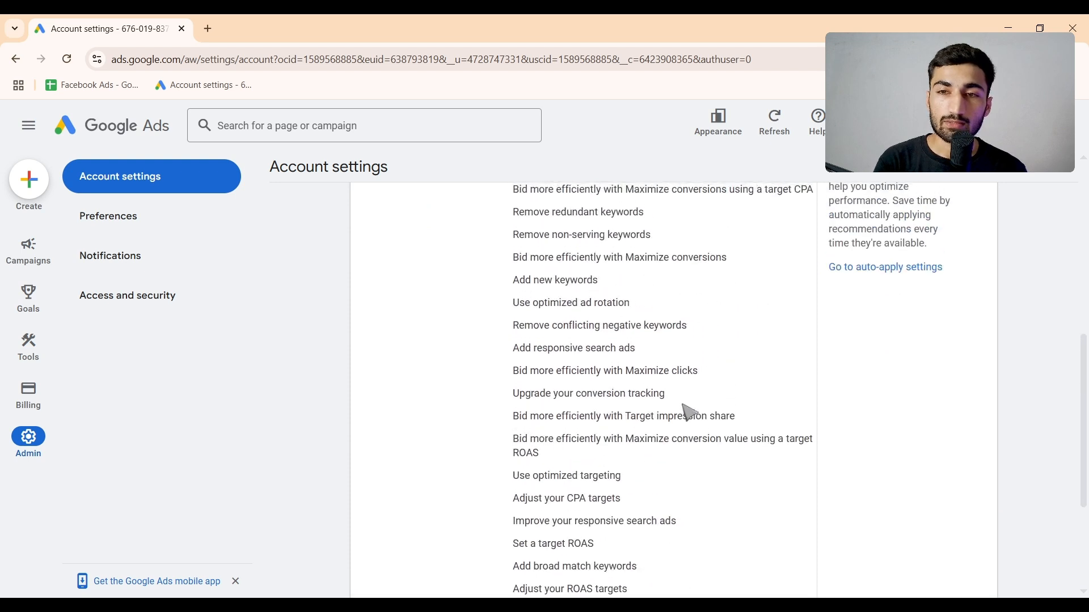
left_click(887, 270)
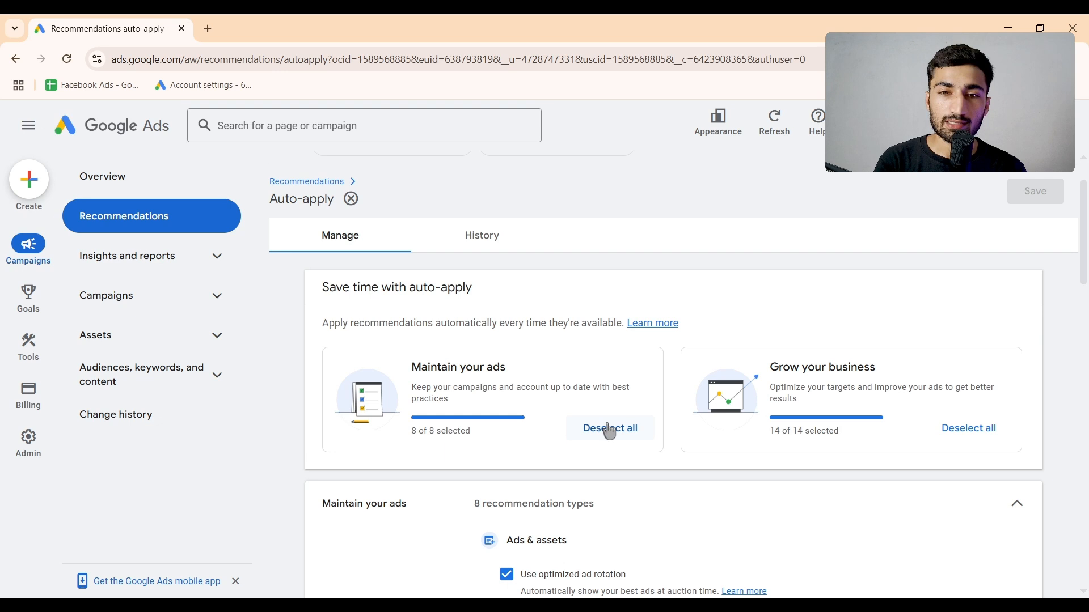
Step: Deselect all auto-apply recommendations under Maintain your ads and Grow your business, and save the changes
left_click(608, 428)
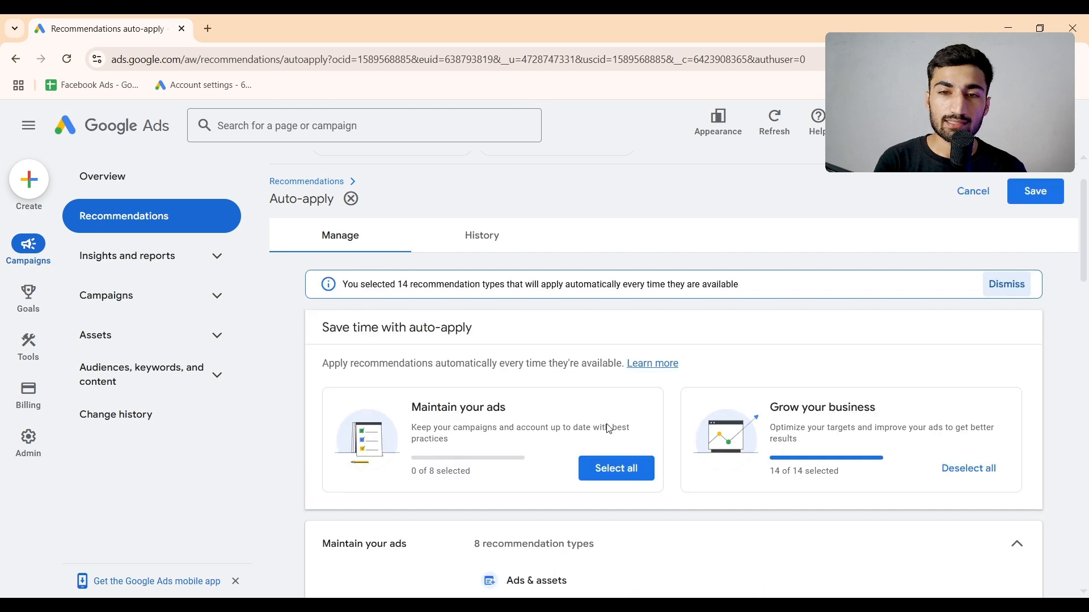
left_click(971, 468)
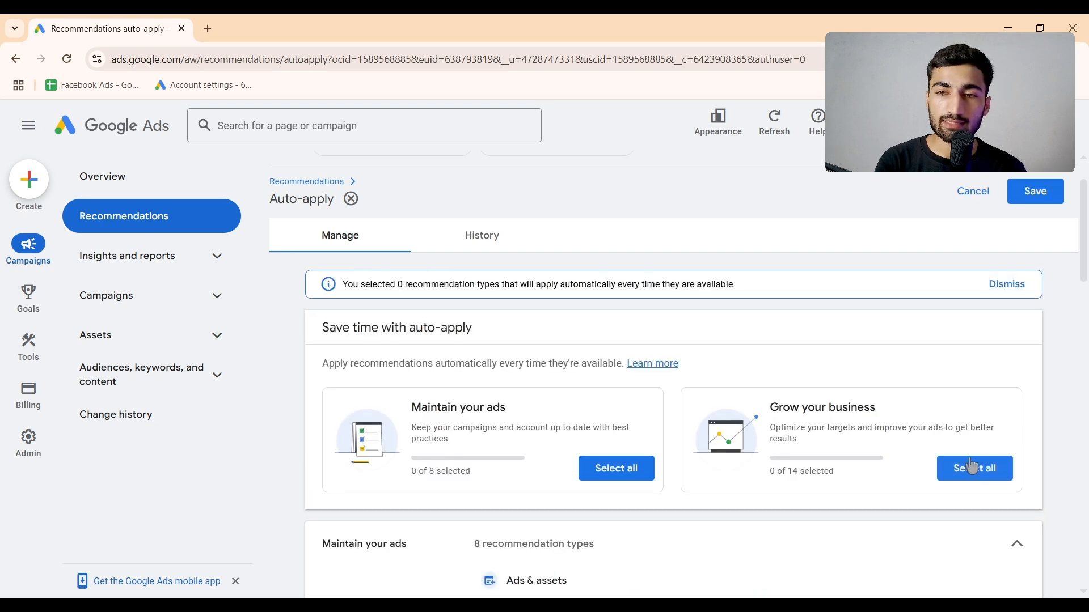
left_click(1029, 197)
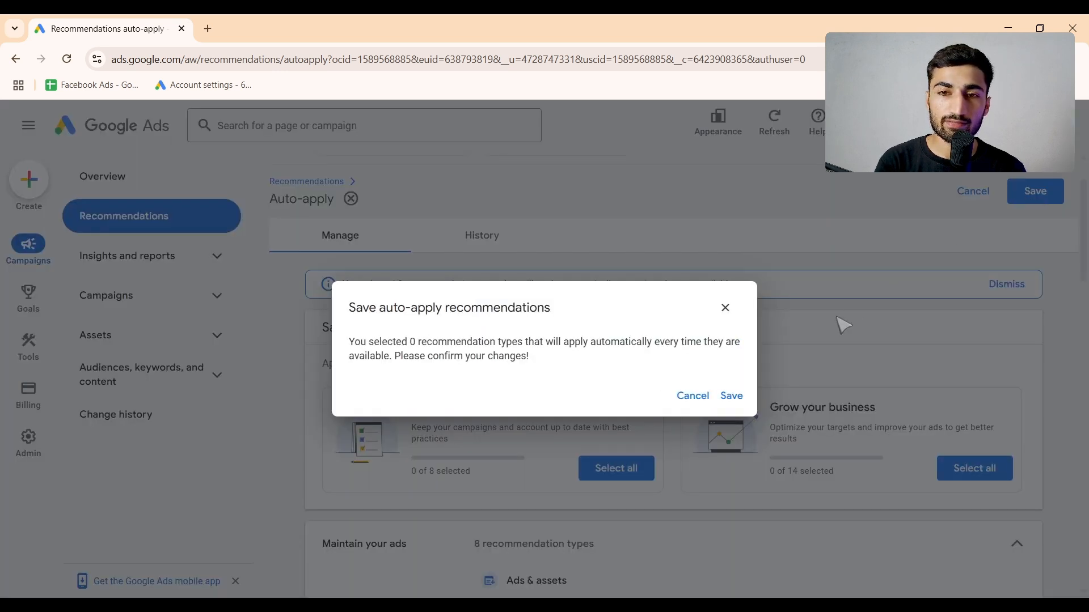
left_click(732, 396)
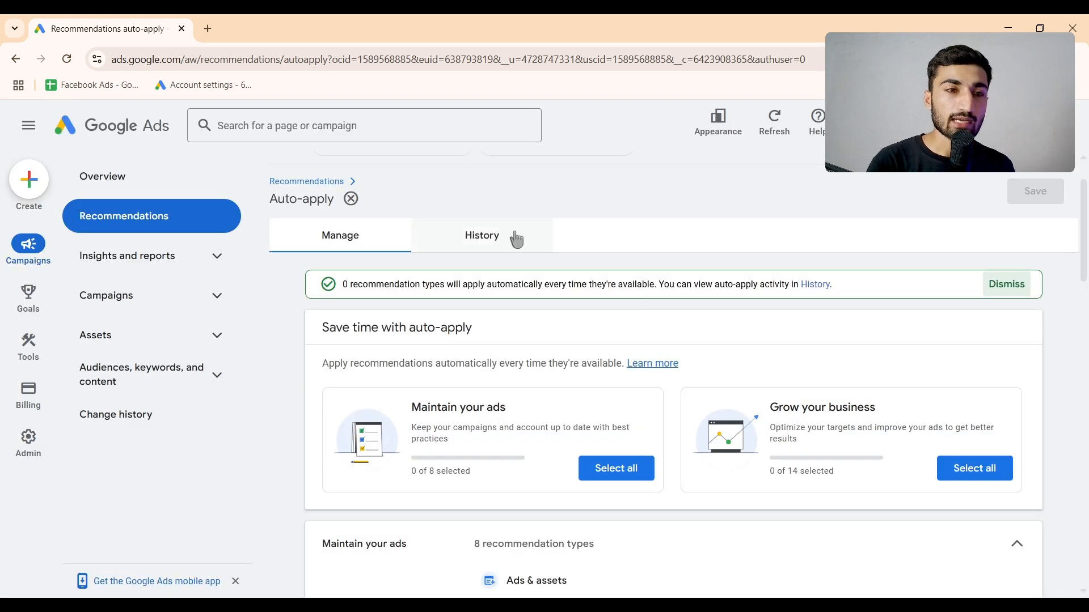
Step: Open the management page of the connected Google Analytics (GA4) product in the Data manager
mouse_move(22, 360)
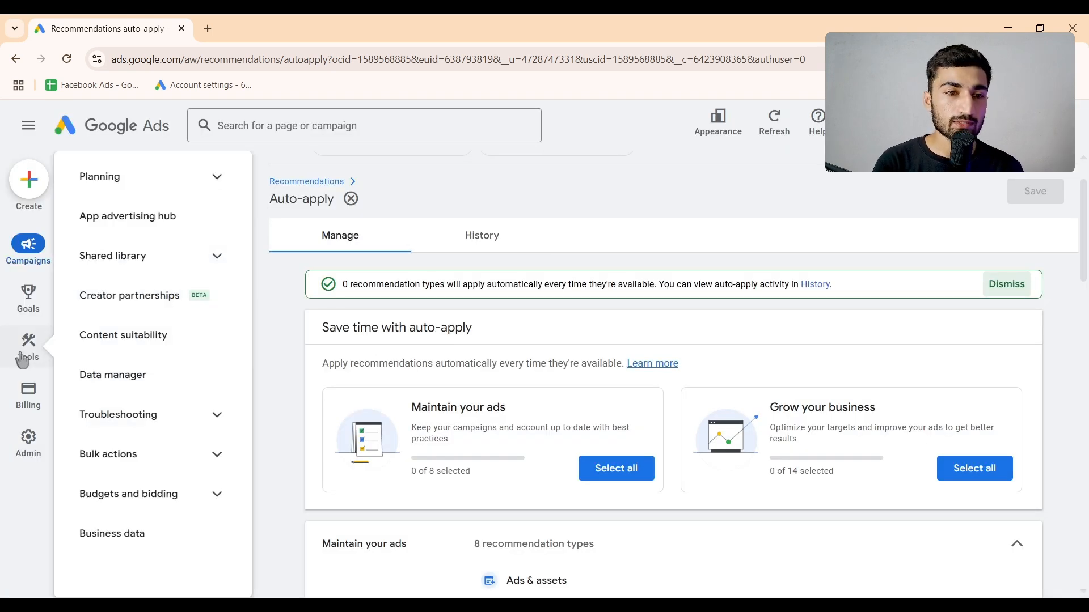
left_click(112, 378)
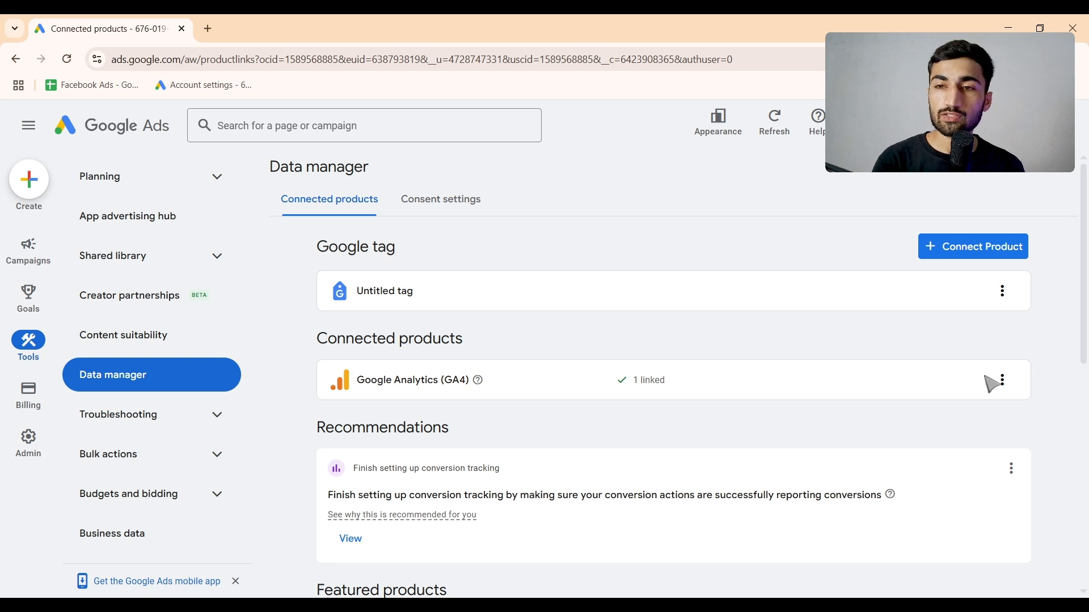
left_click(1002, 380)
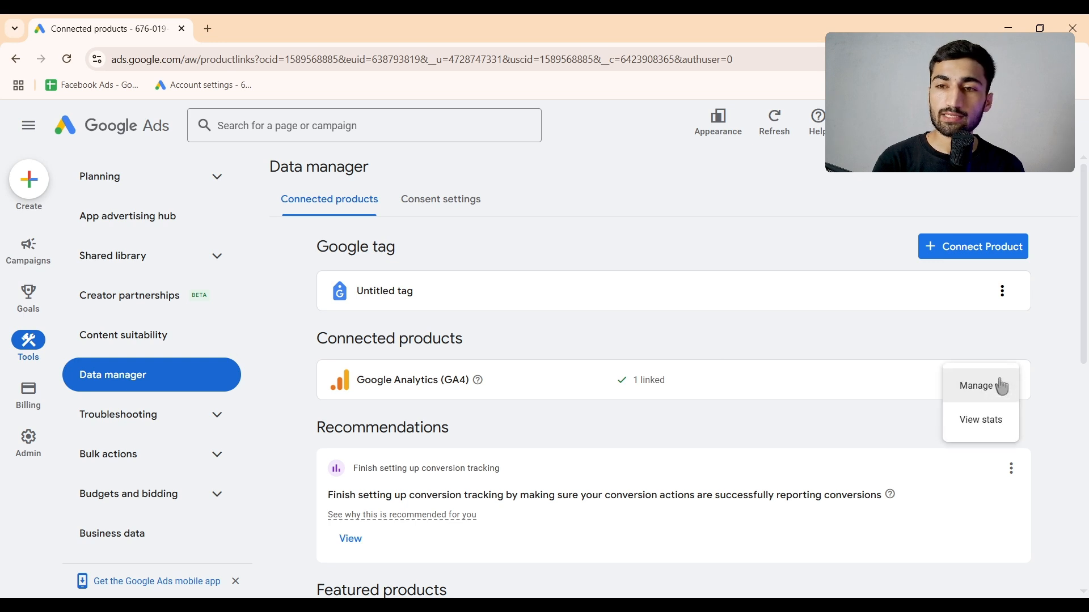
left_click(974, 391)
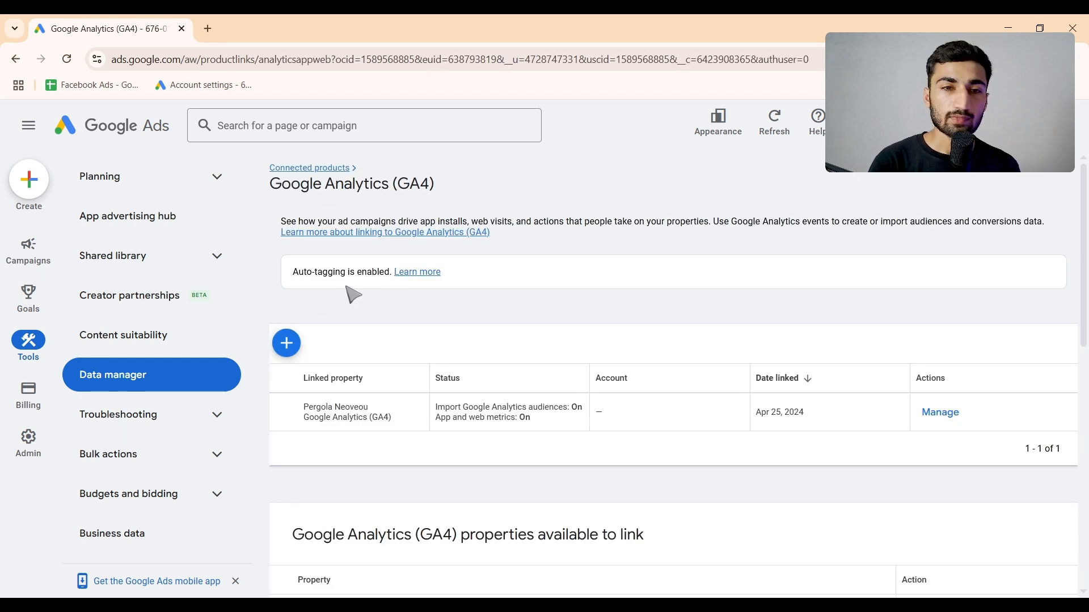
Step: Link the AiDrive-c42b9 Google Analytics (GA4) property with app and web metrics and audience imports left on
left_click(287, 354)
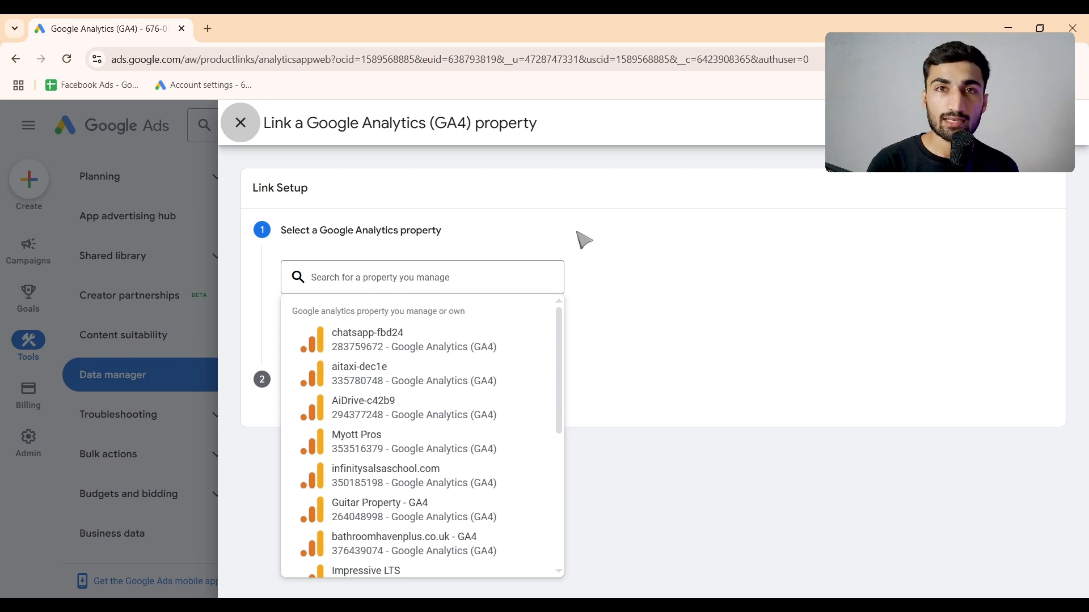
left_click(382, 418)
left_click(311, 368)
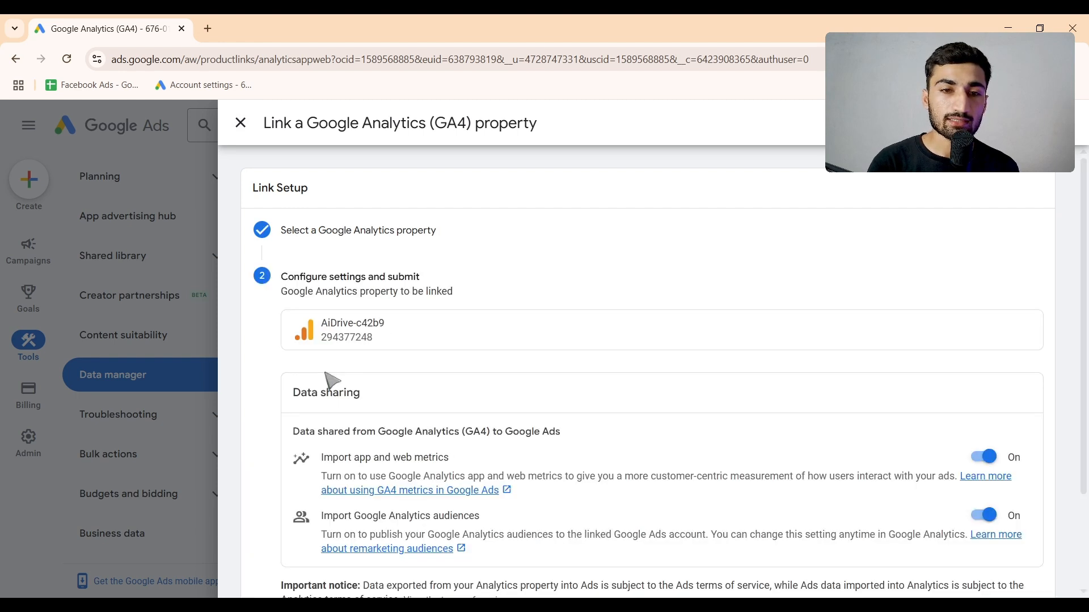
scroll(332, 380, "down", 1)
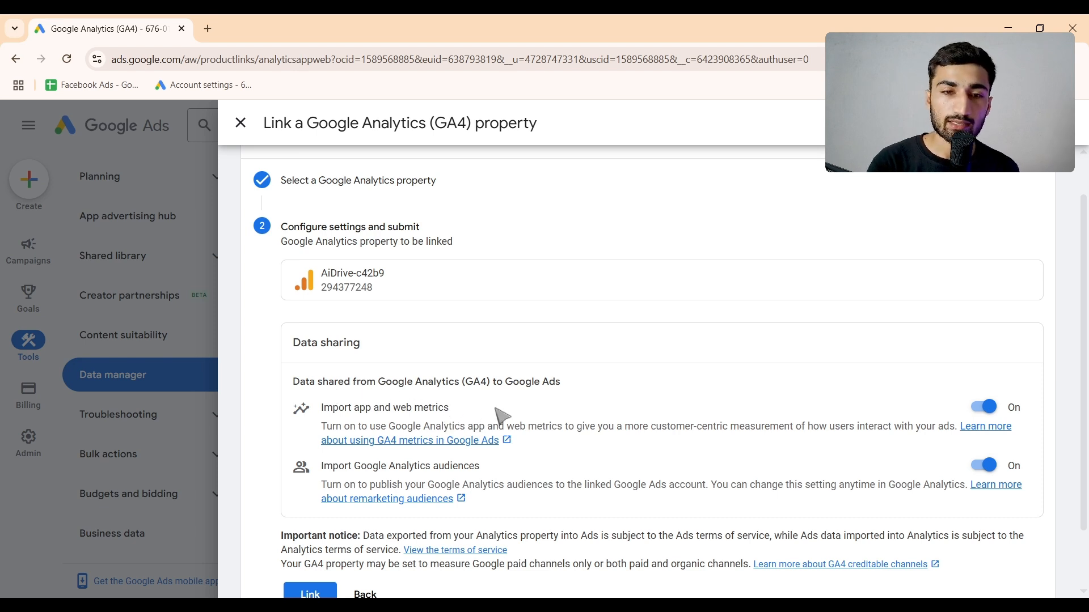
scroll(728, 431, "down", 1)
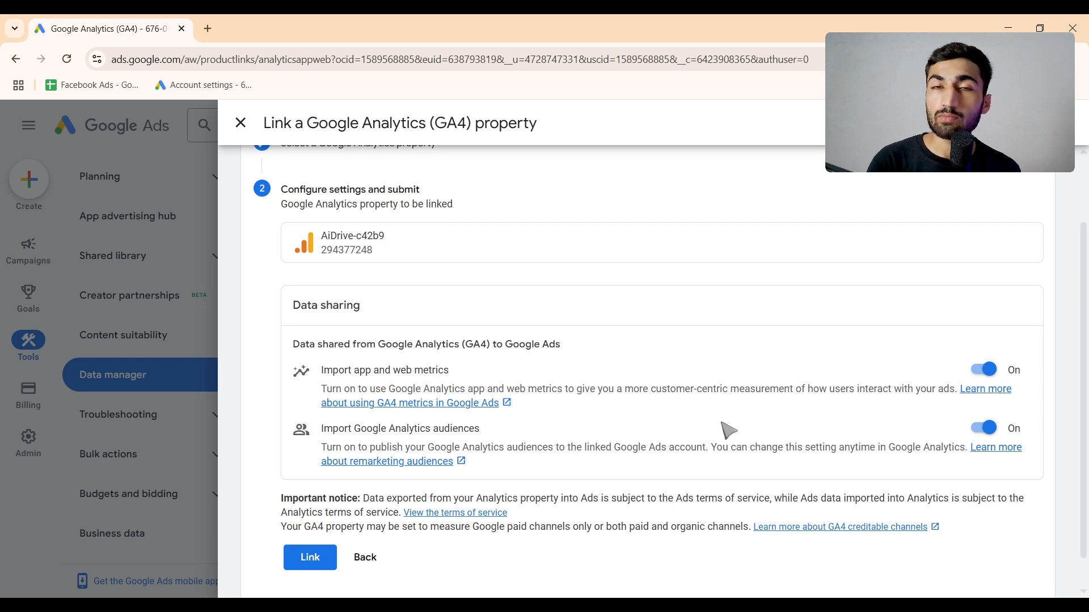
scroll(729, 431, "down", 1)
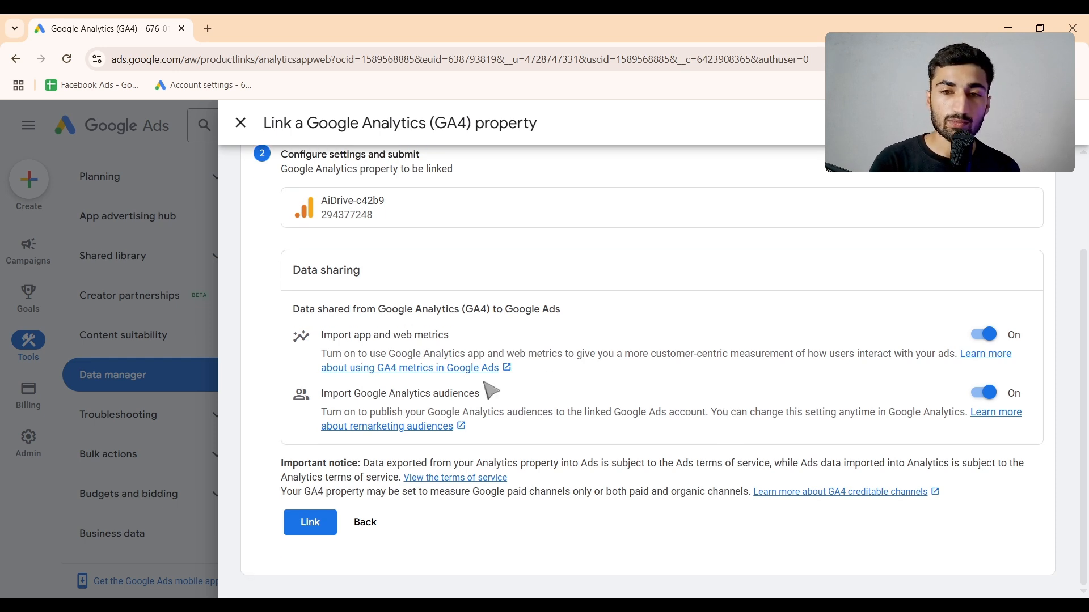
left_click(310, 521)
left_click(247, 579)
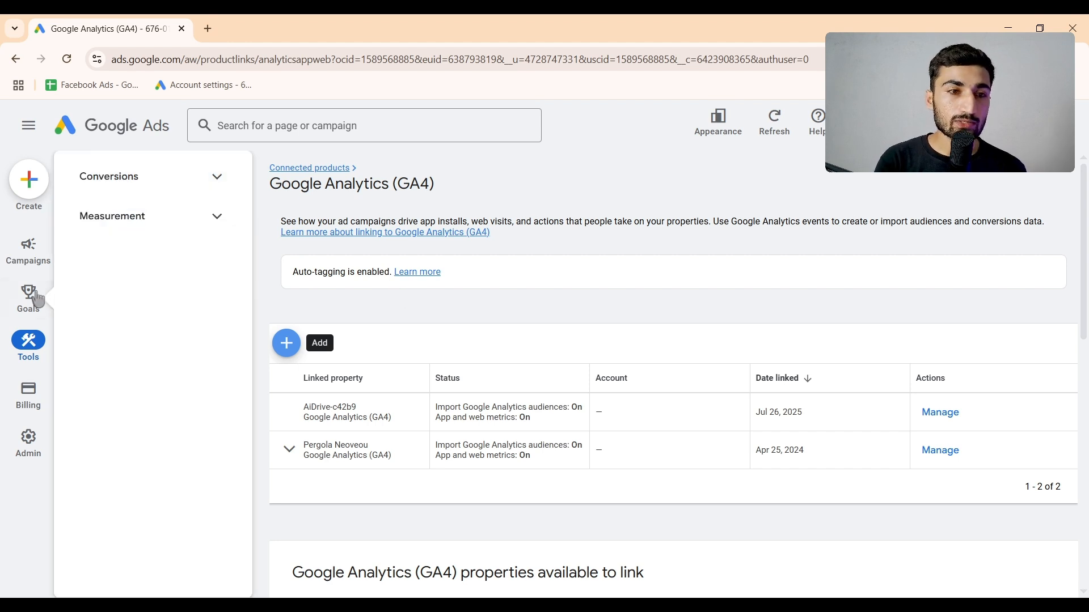
Step: View the kinds of conversions offered for a new conversion action in Goals, and leave without creating one
left_click(29, 301)
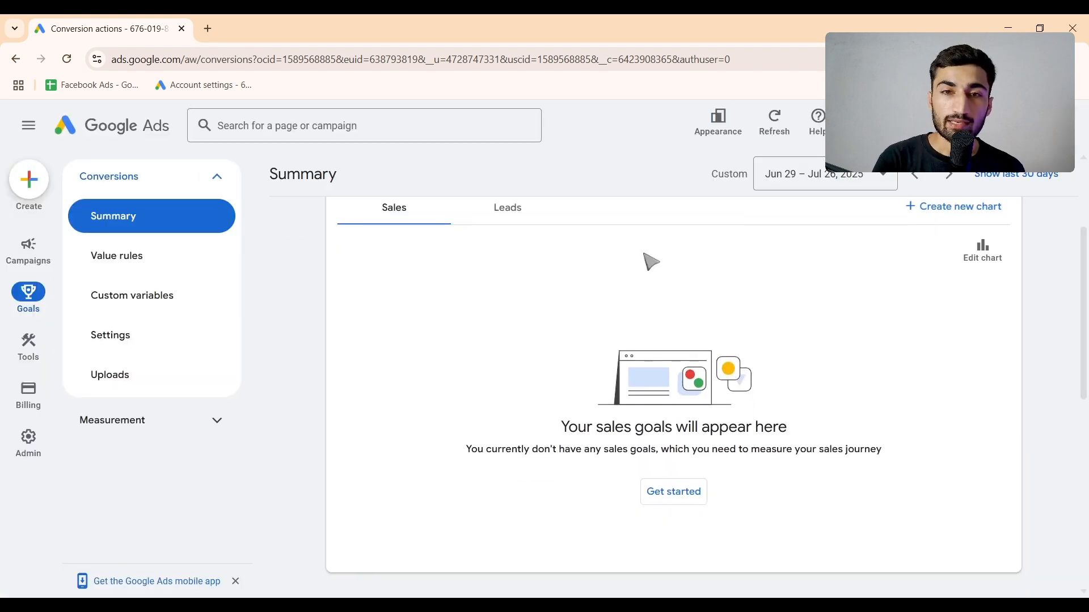
scroll(651, 260, "down", 5)
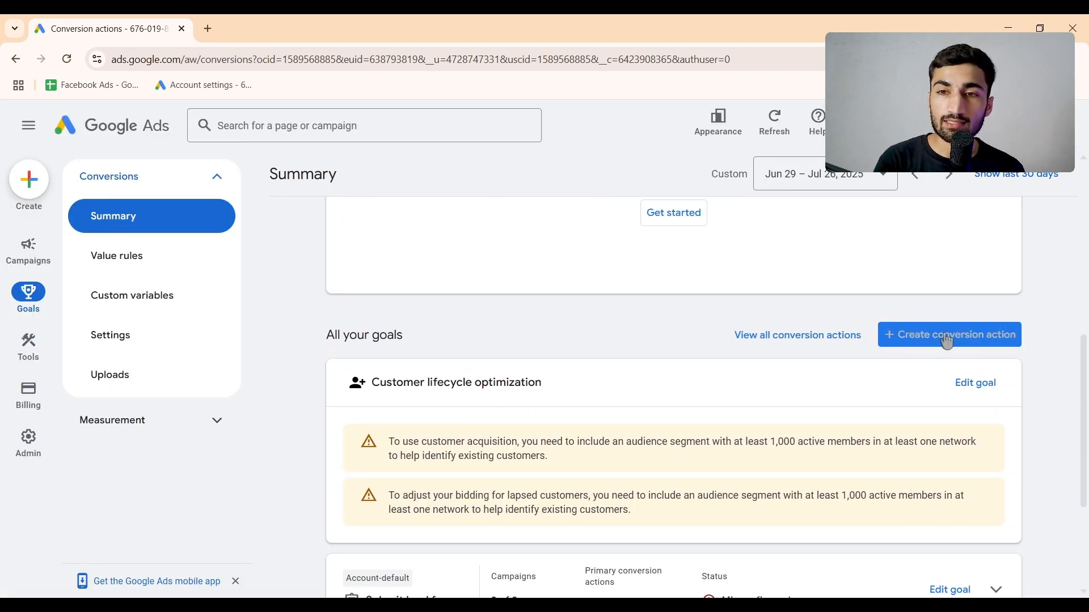
left_click(949, 338)
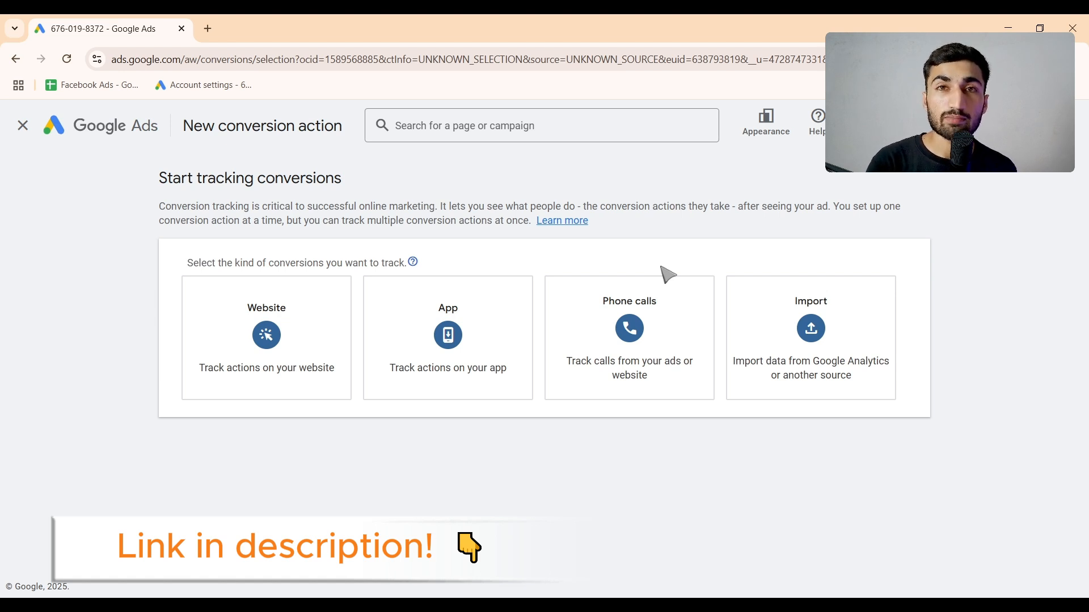
left_click(22, 125)
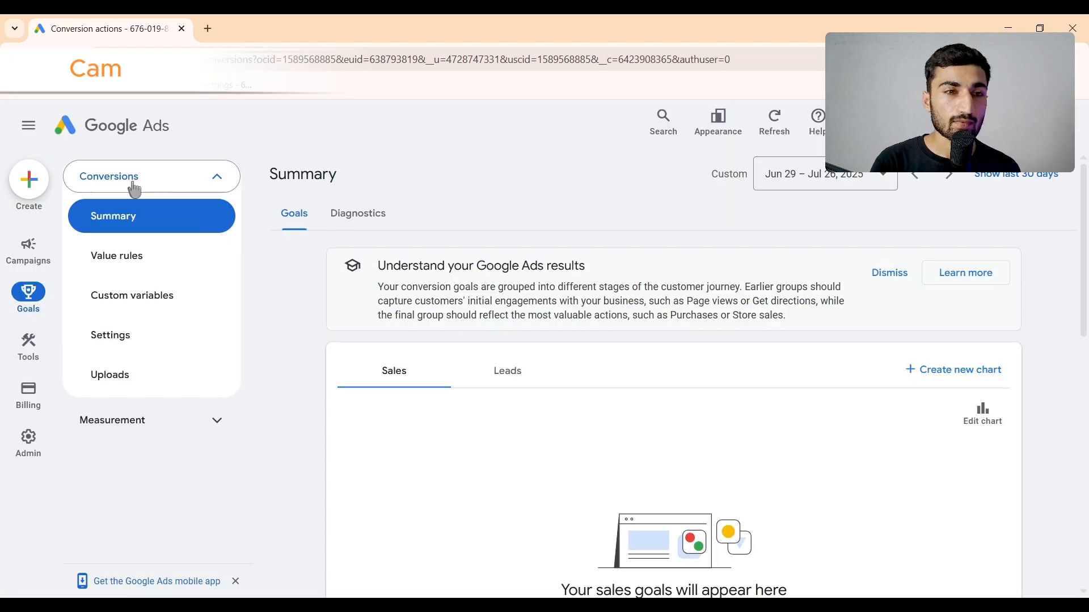
Step: Start a new campaign without guidance and choose Search as its campaign type
left_click(27, 250)
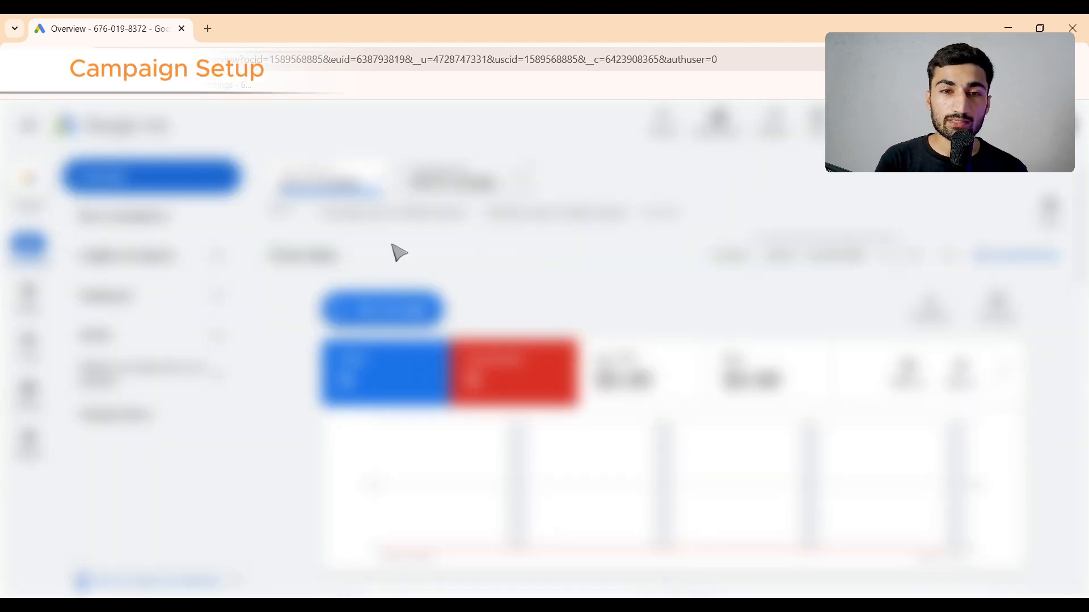
left_click(390, 320)
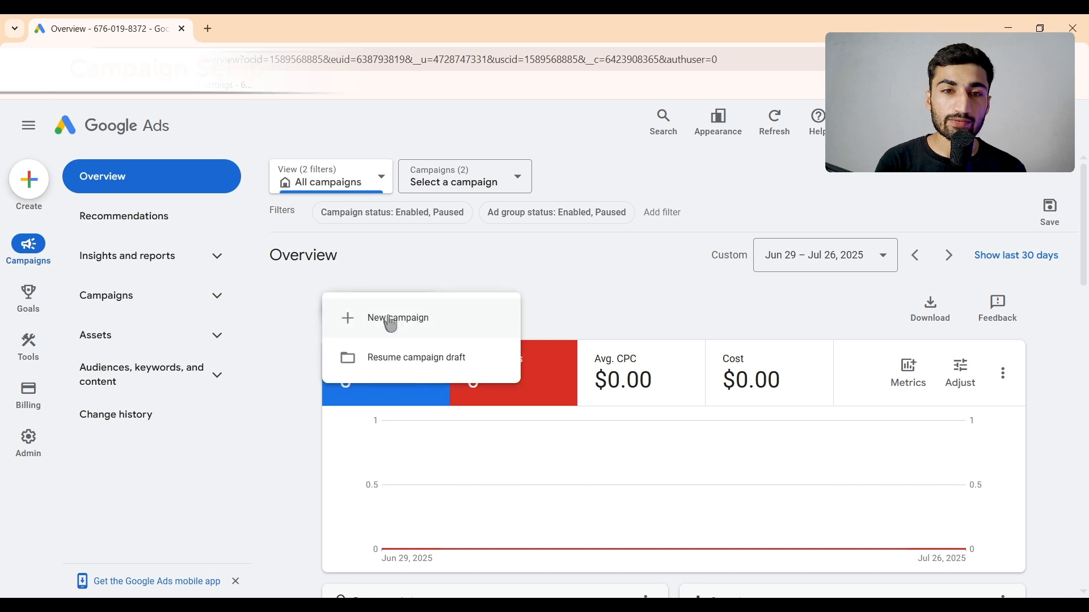
left_click(390, 320)
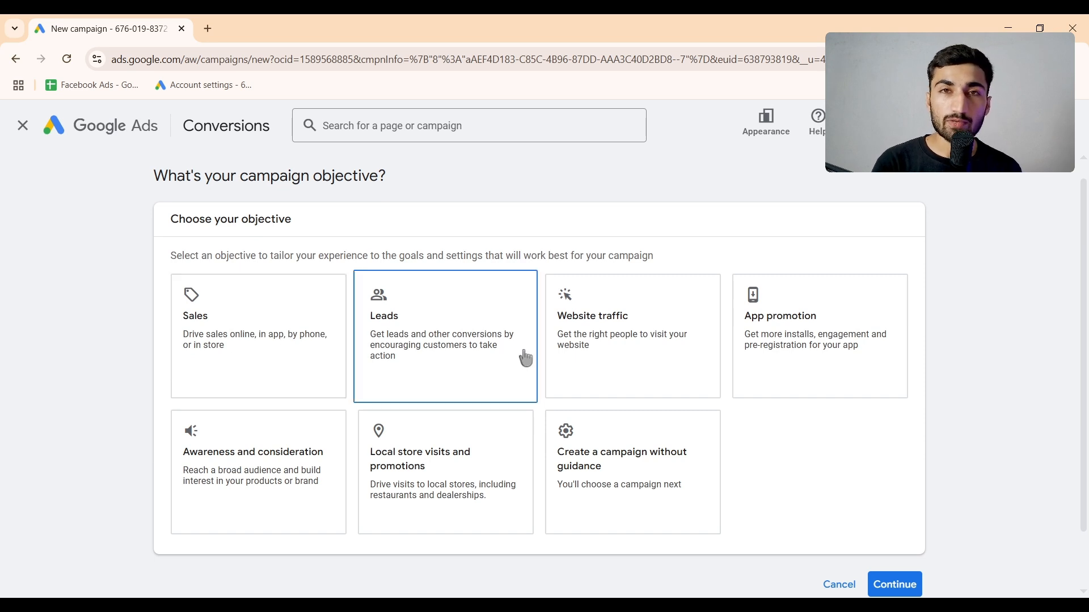
left_click(626, 452)
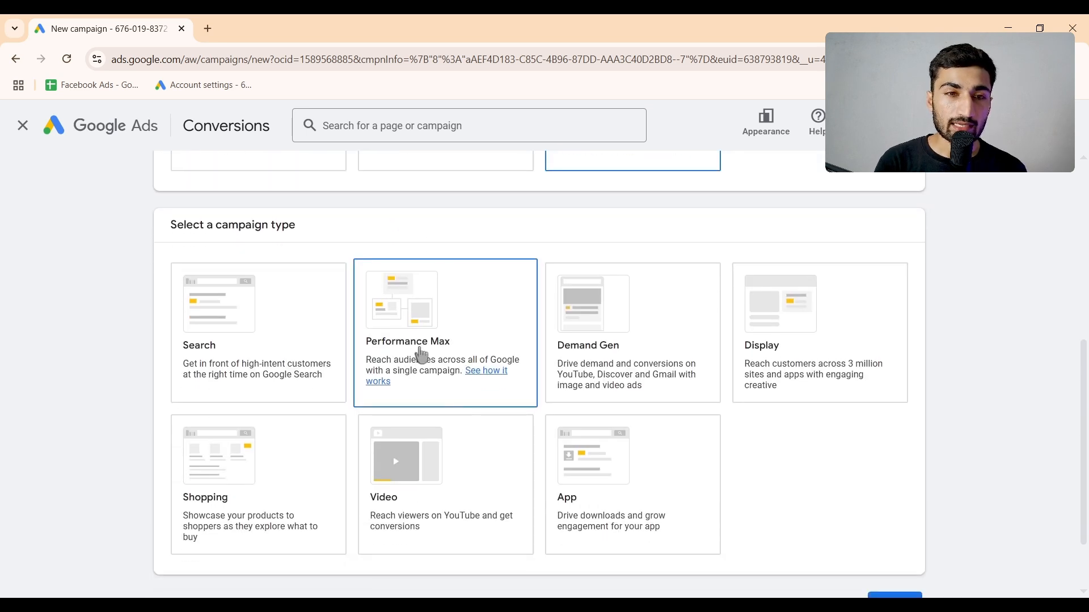
left_click(262, 333)
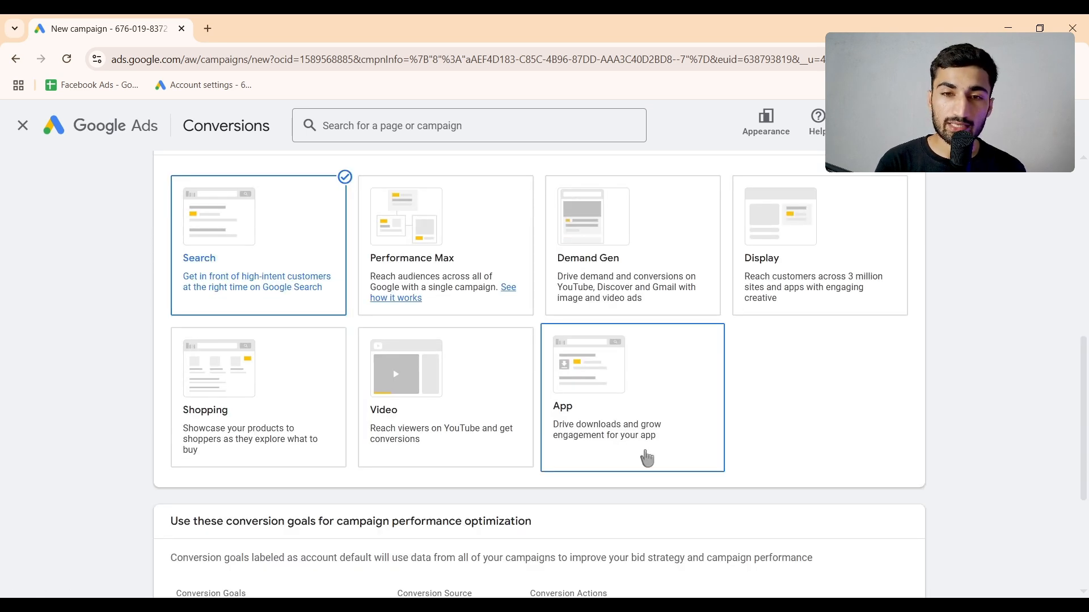
Step: Continue with the account-default conversion goals, leaving Website visits and Phone calls unselected as campaign results
scroll(794, 478, "down", 2)
scroll(791, 478, "down", 2)
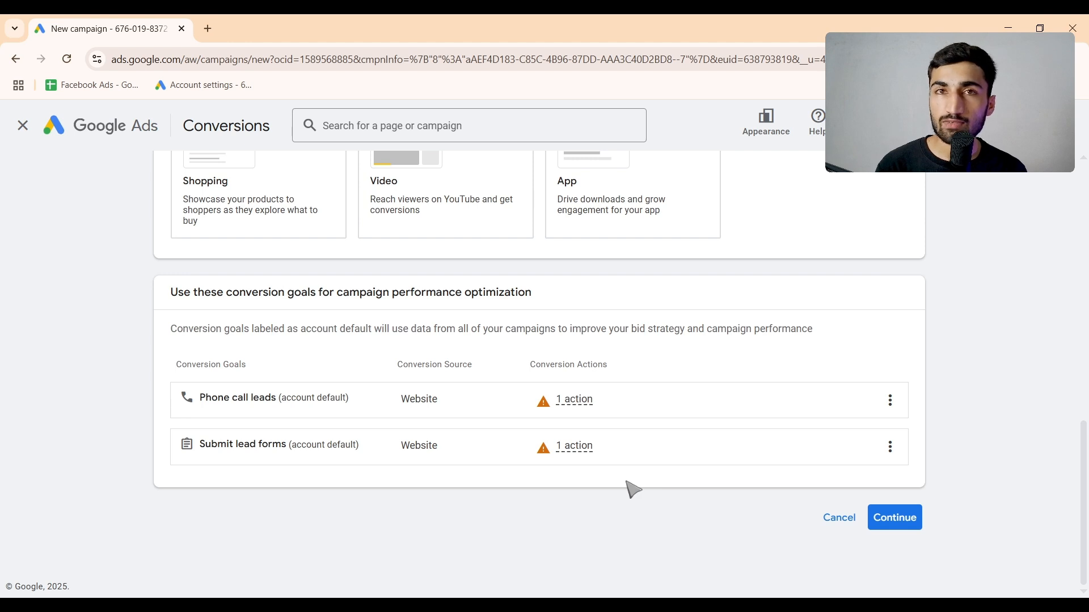
left_click(879, 519)
scroll(706, 414, "down", 2)
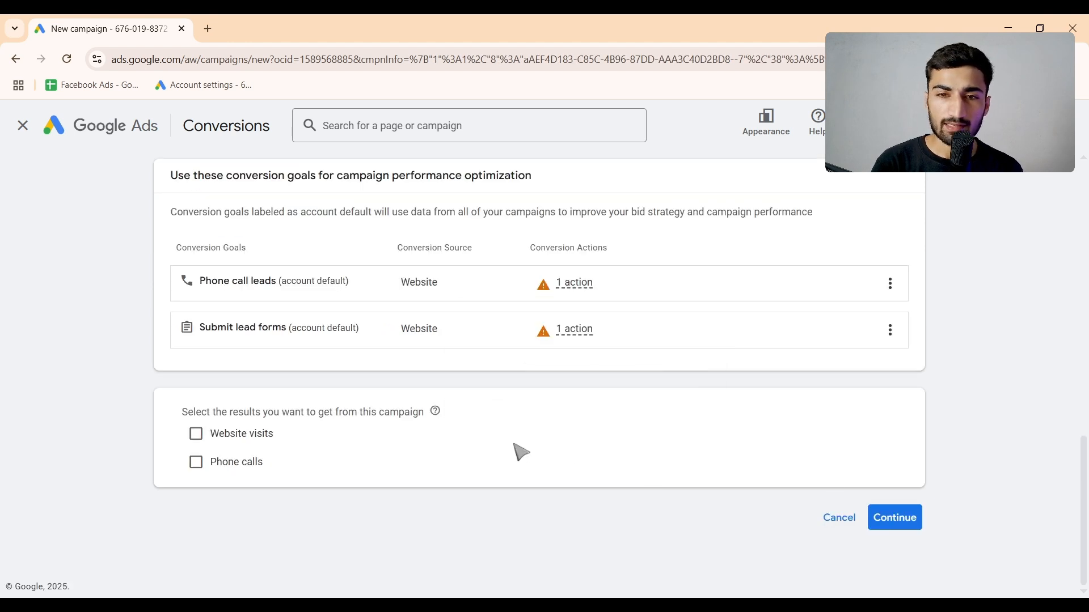
left_click(892, 525)
scroll(673, 382, "down", 3)
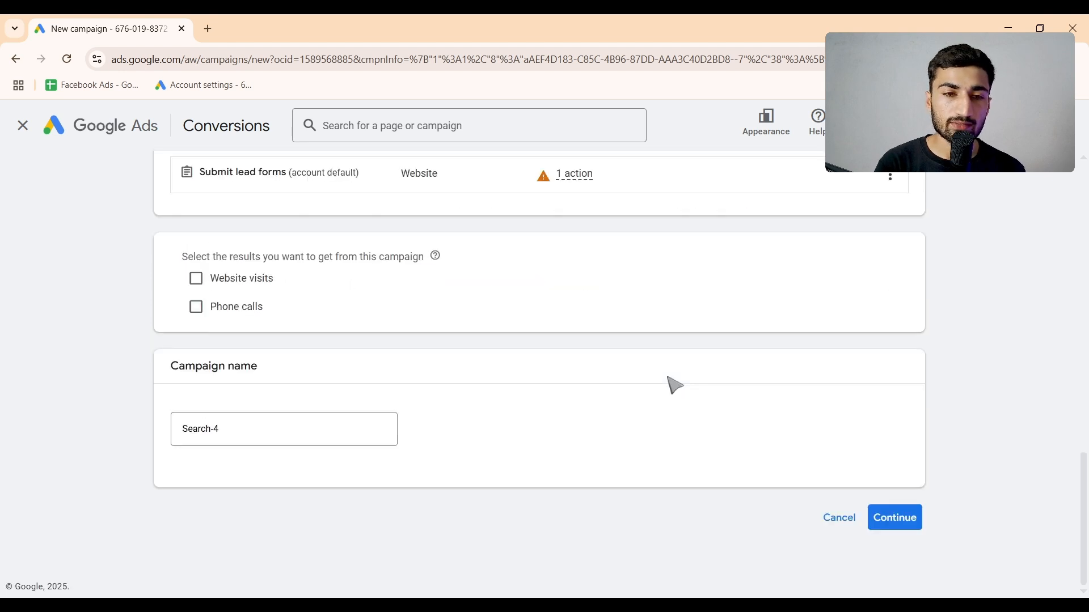
Step: Name the campaign "Leads - Cleaning" and start it as a new campaign instead of finishing the saved draft
triple_click(240, 429)
type("Leads - Cleaning")
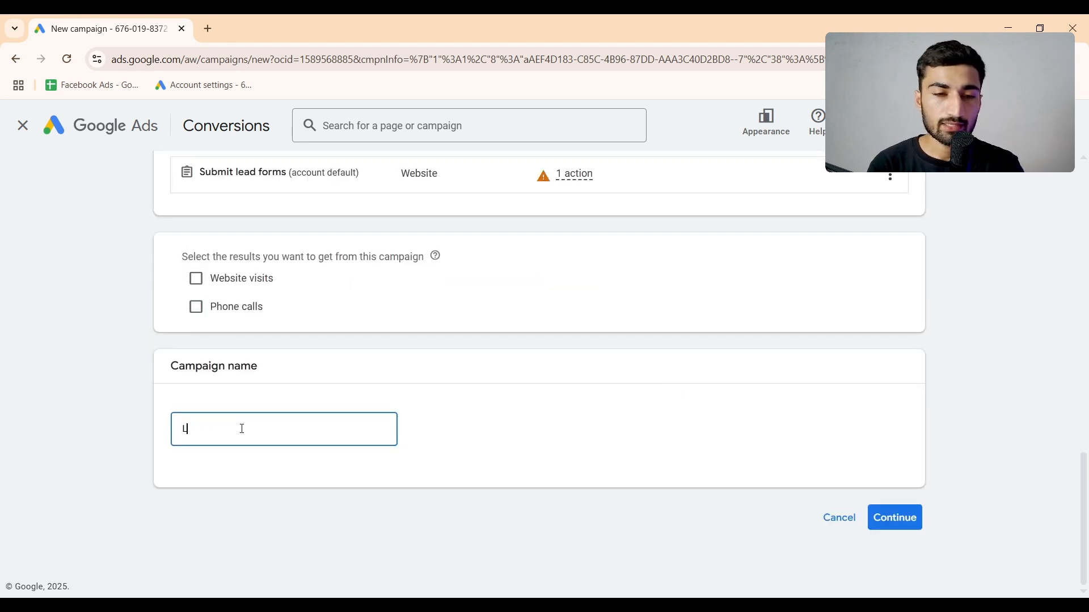
left_click(911, 523)
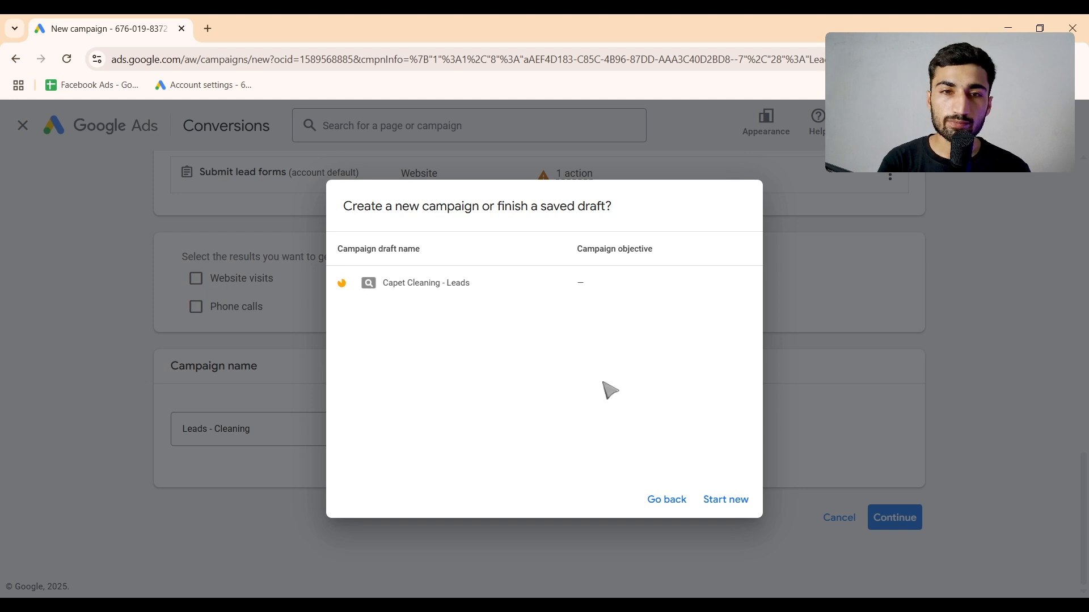
left_click(726, 504)
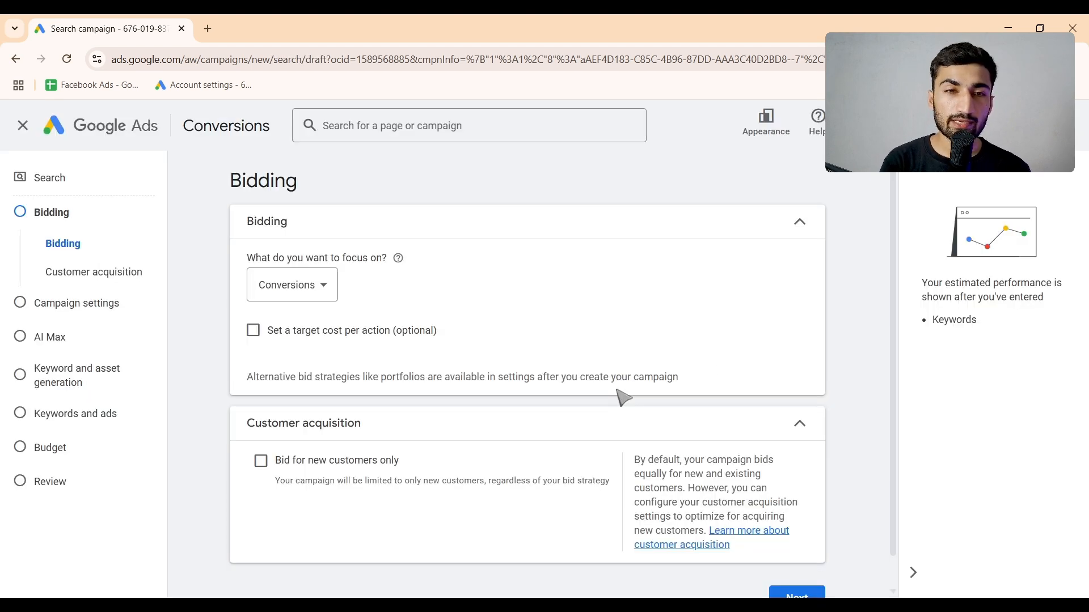
Step: Review the available bidding focus options and keep Conversions as the focus
scroll(486, 287, "down", 1)
scroll(486, 287, "up", 1)
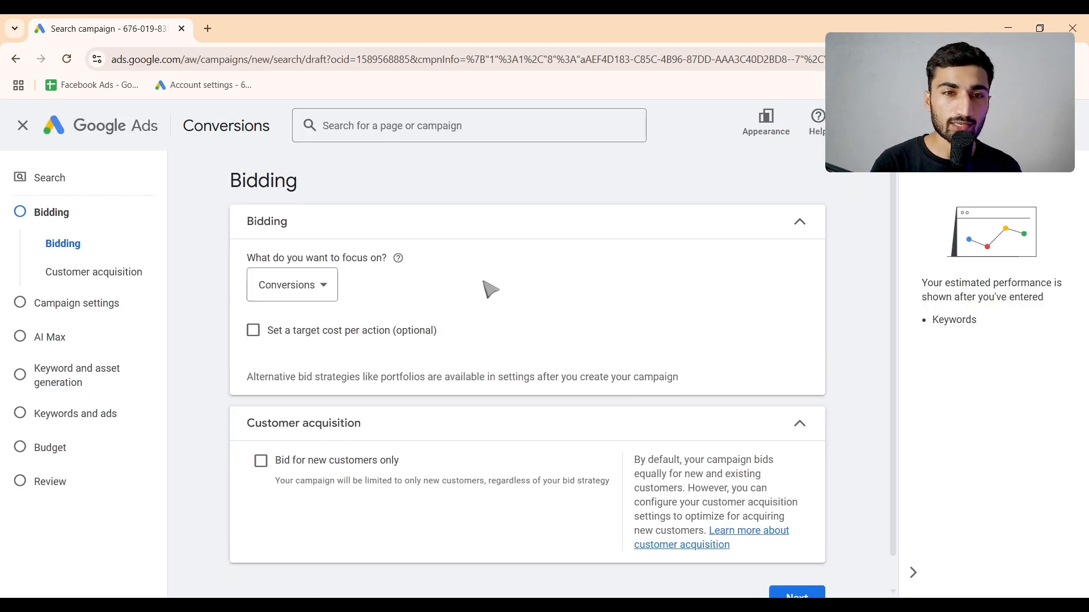
left_click(328, 284)
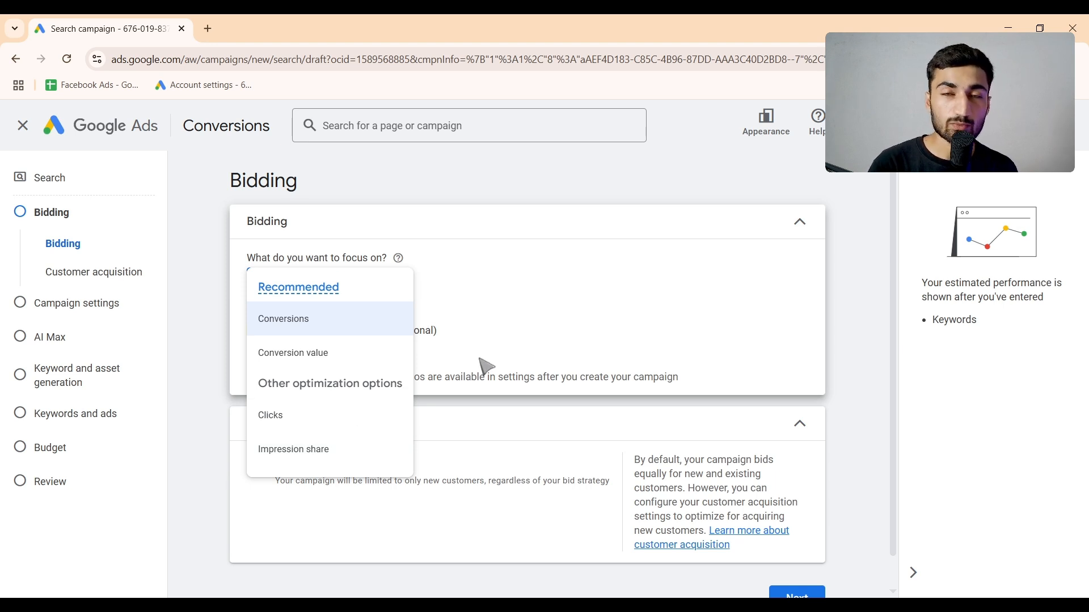
left_click(577, 281)
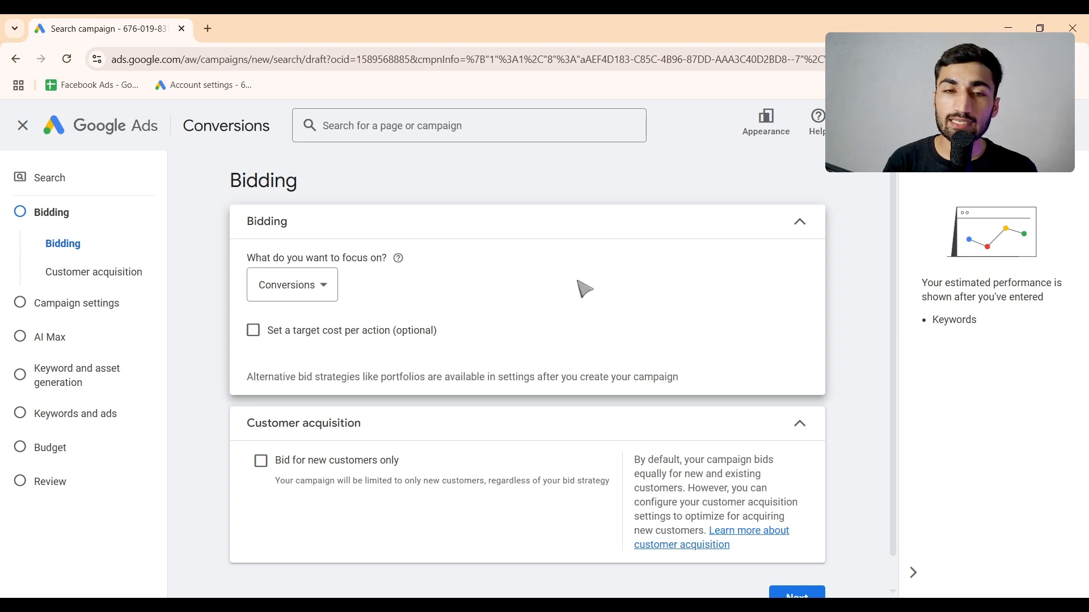
Step: Keep Conversions as the bidding focus without a target cost per action or new-customer bidding, and continue to the campaign settings
left_click(321, 284)
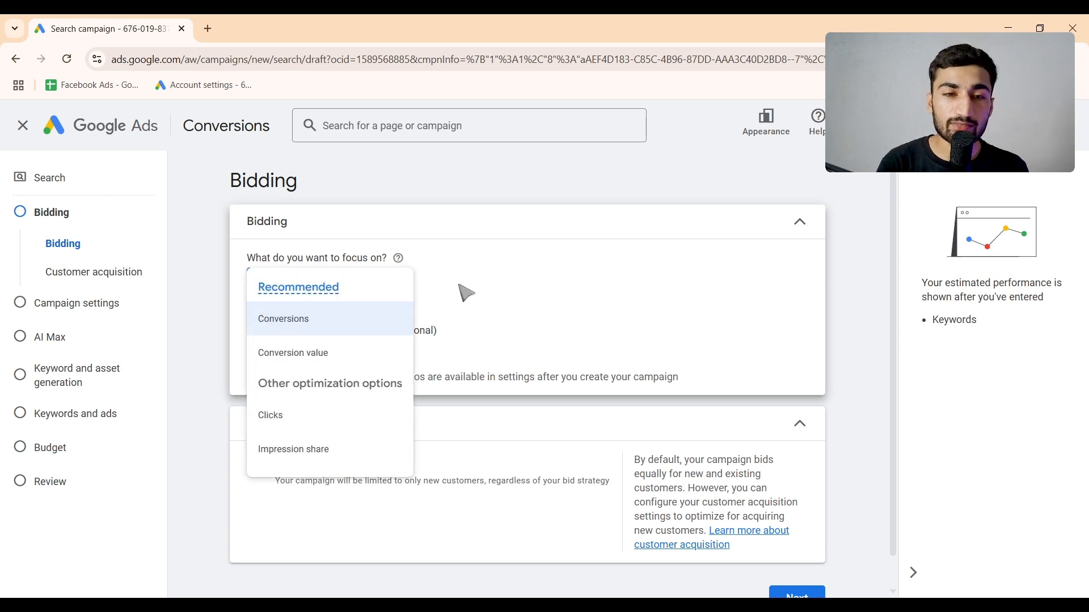
left_click(466, 293)
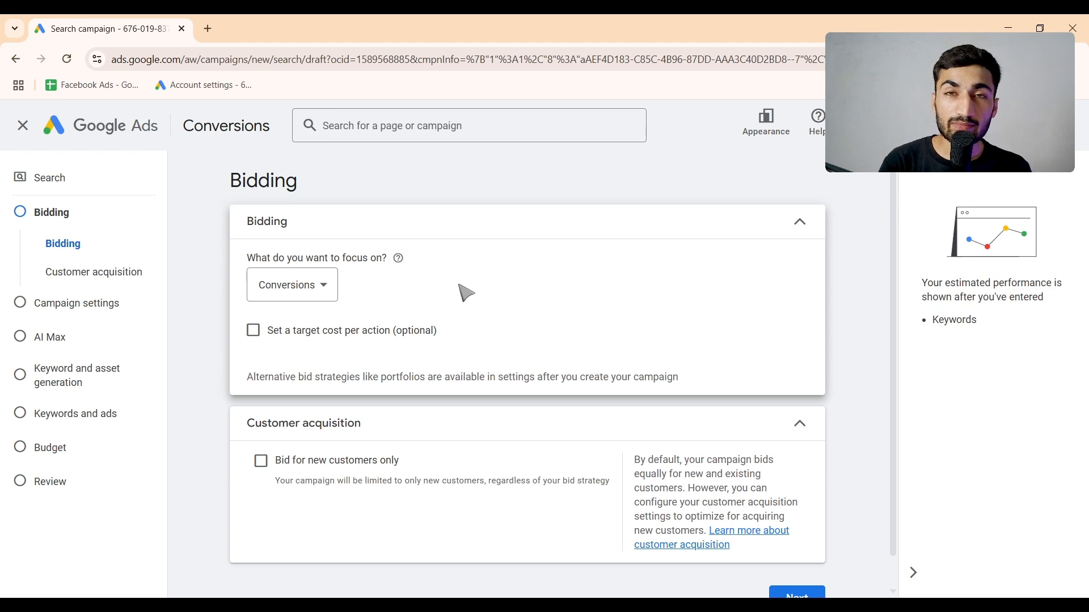
scroll(438, 301, "down", 1)
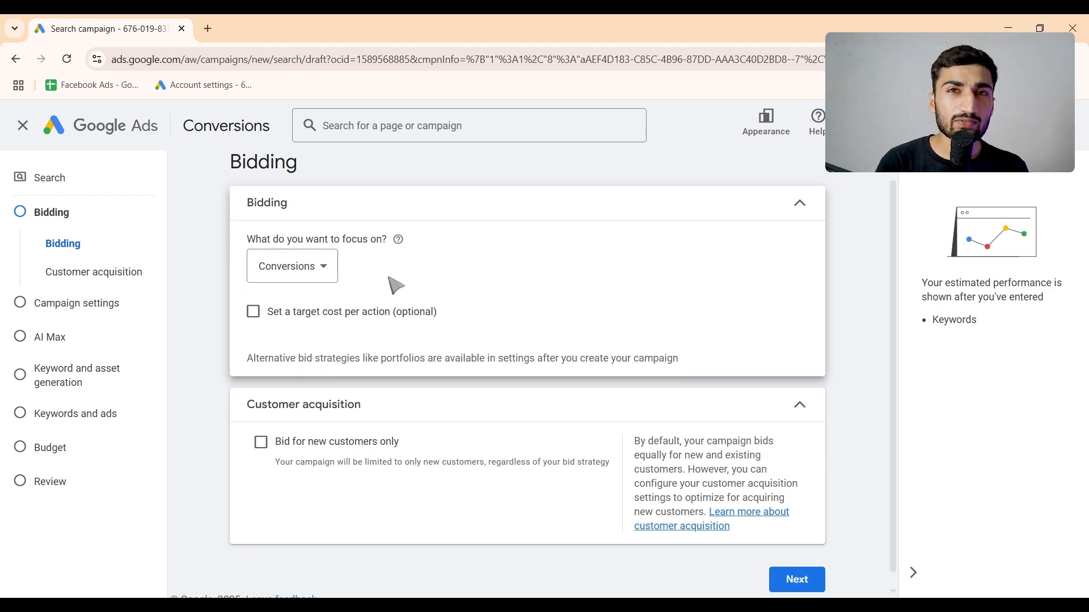
left_click(319, 267)
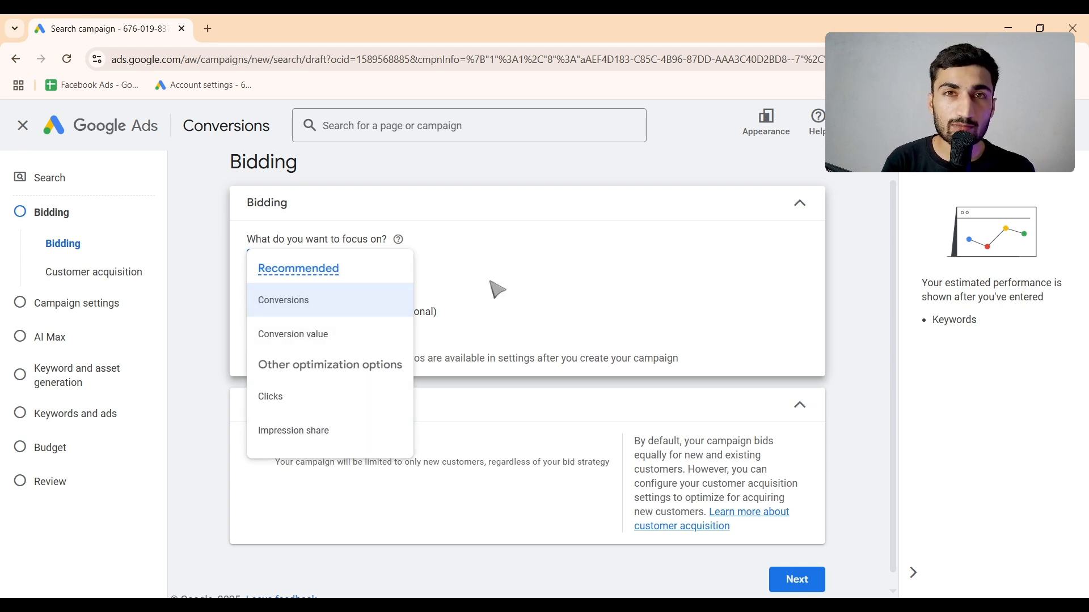
scroll(487, 306, "down", 1)
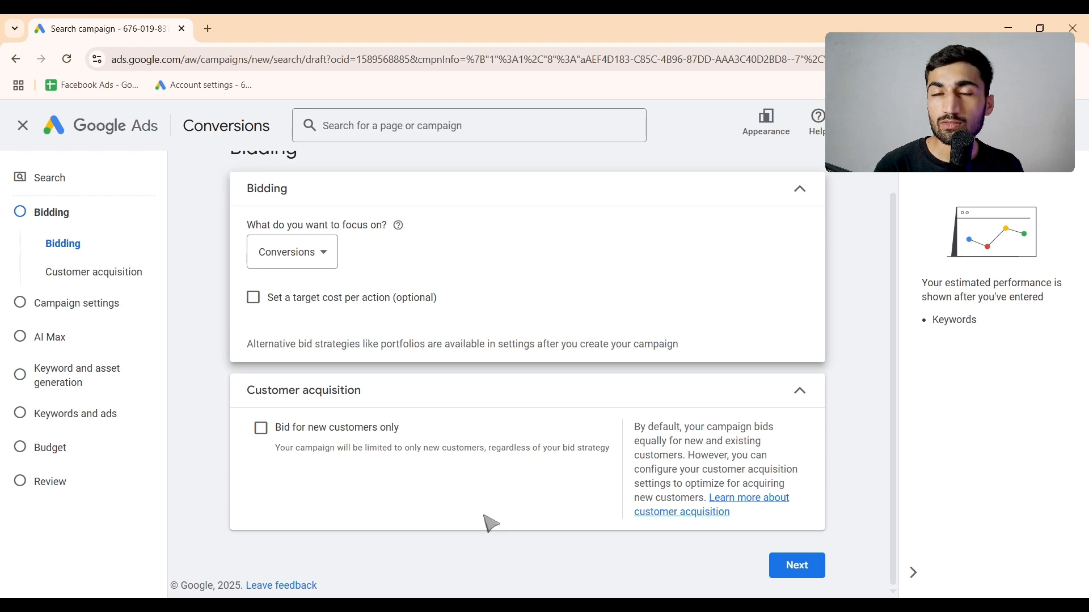
left_click(781, 565)
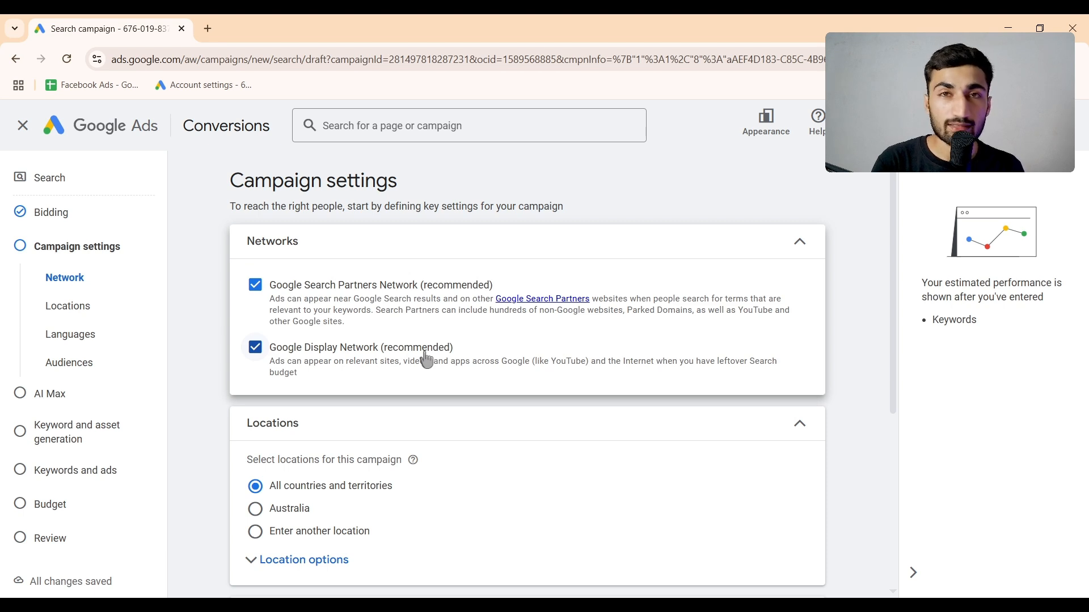
Step: Exclude the Google Display Network and the Google Search Partners Network from the campaign
left_click(255, 347)
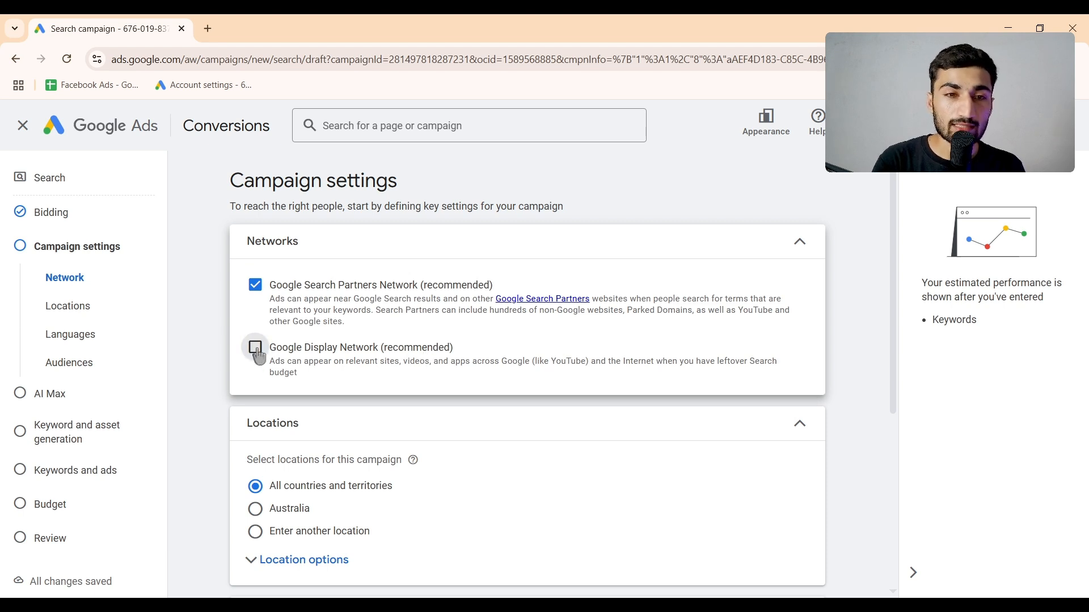
left_click(256, 285)
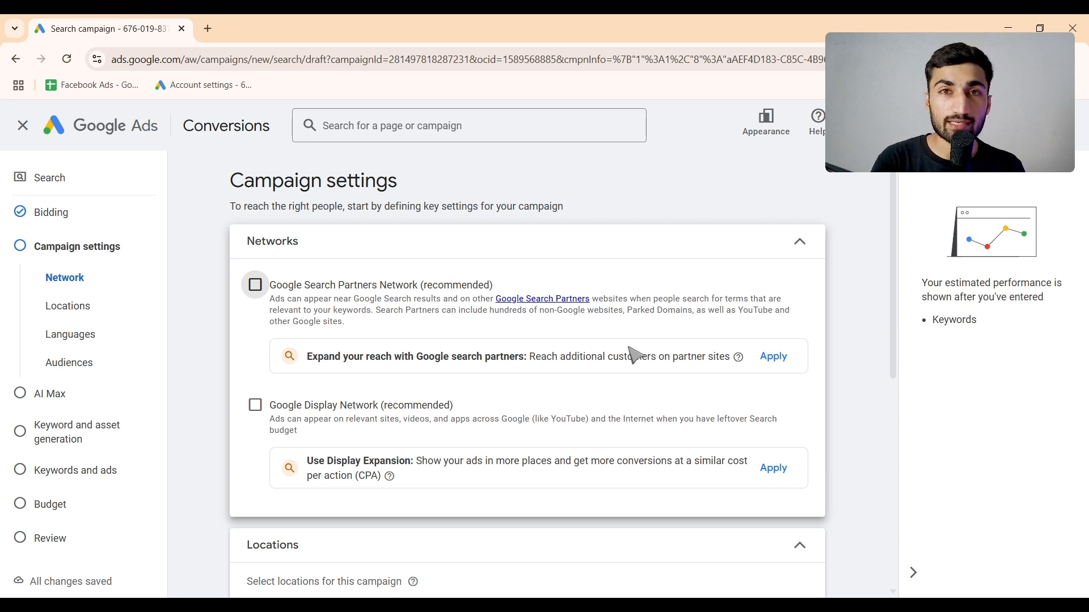
Step: Show the location options and use the advanced location search to include the state of New Jersey, United States
scroll(636, 355, "down", 5)
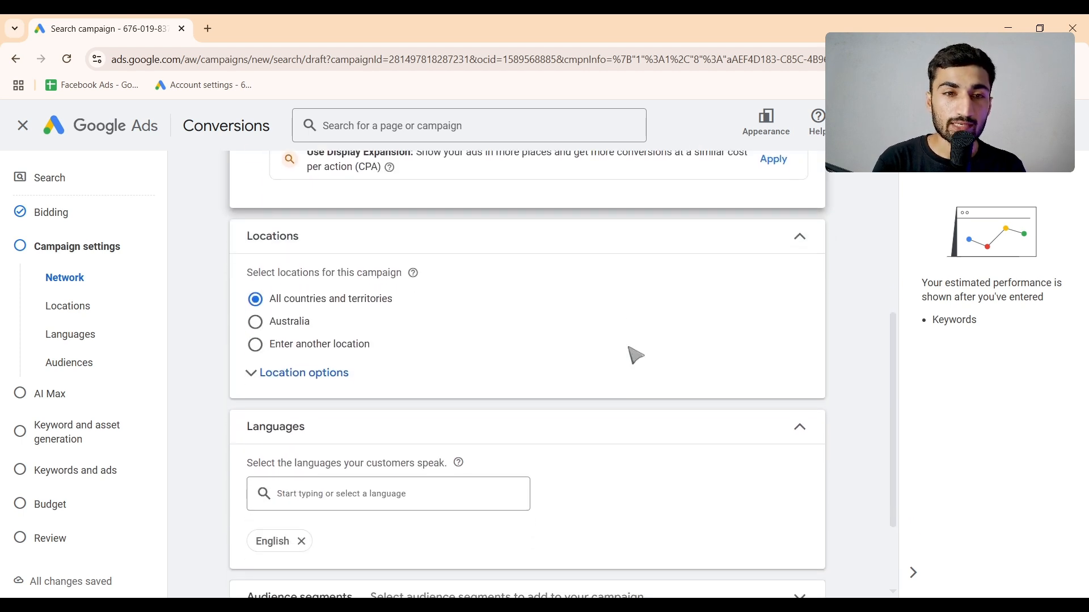
left_click(291, 375)
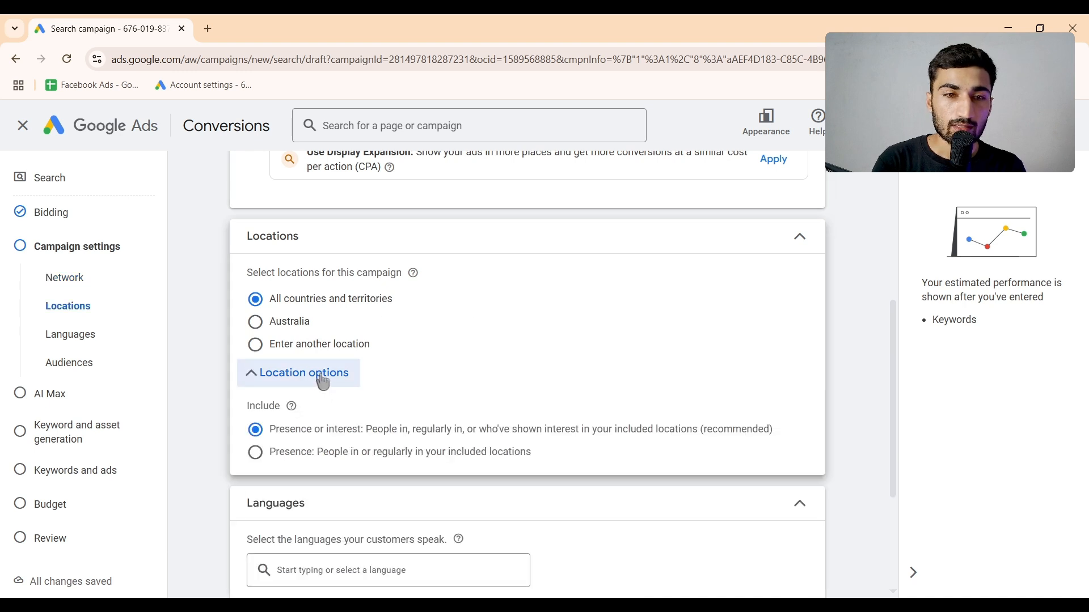
left_click(256, 345)
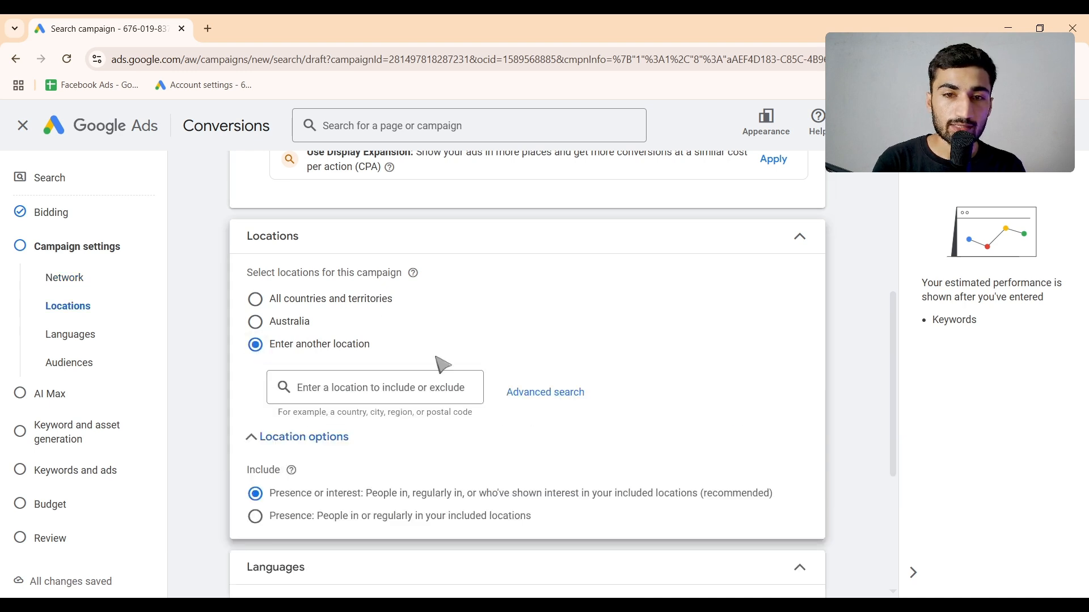
left_click(545, 399)
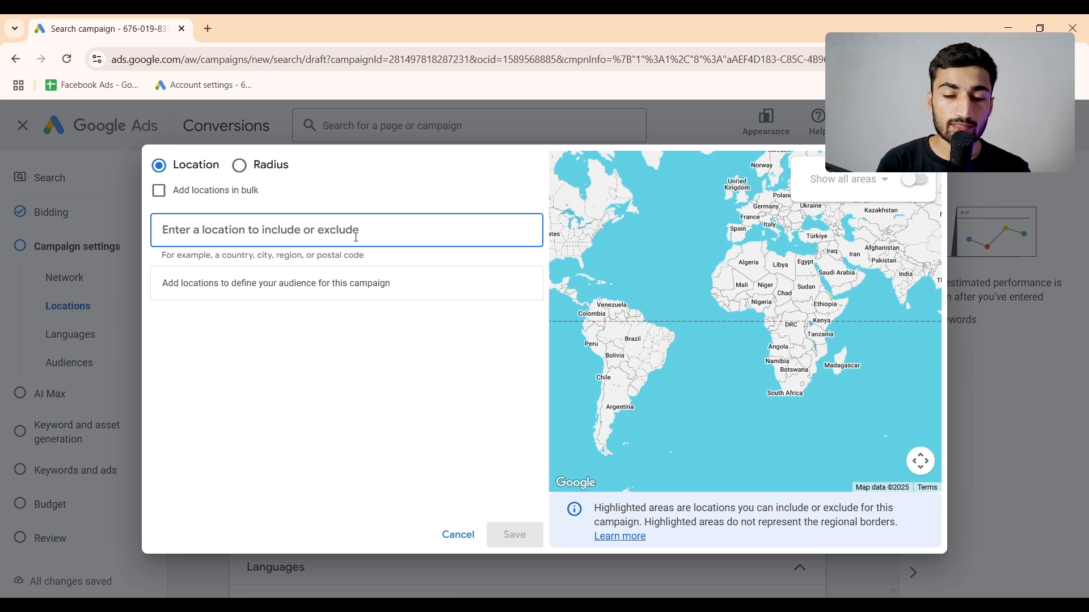
type("New Jersey")
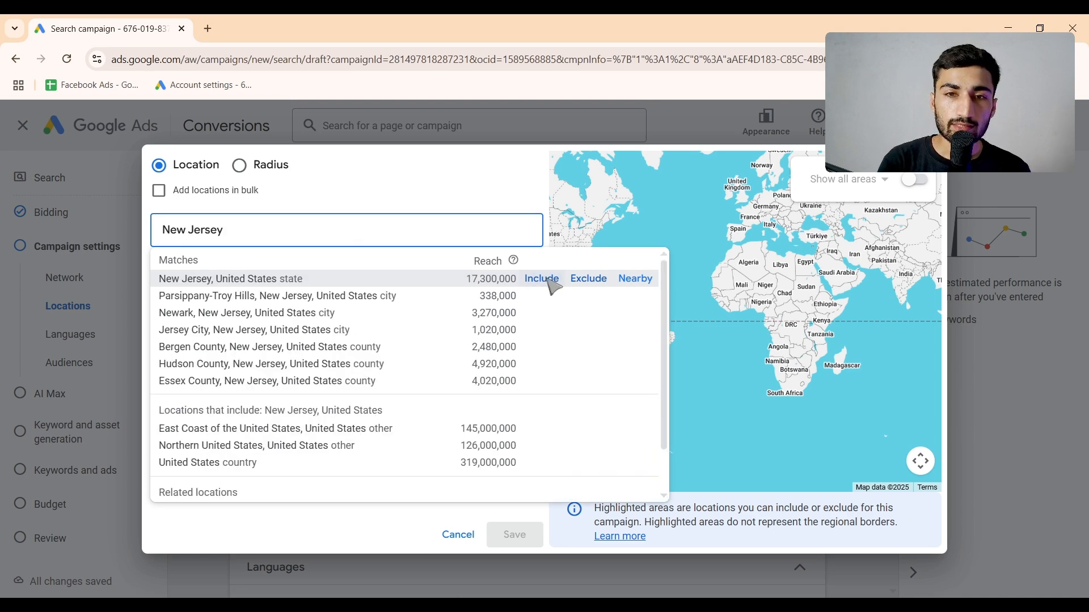
left_click(543, 279)
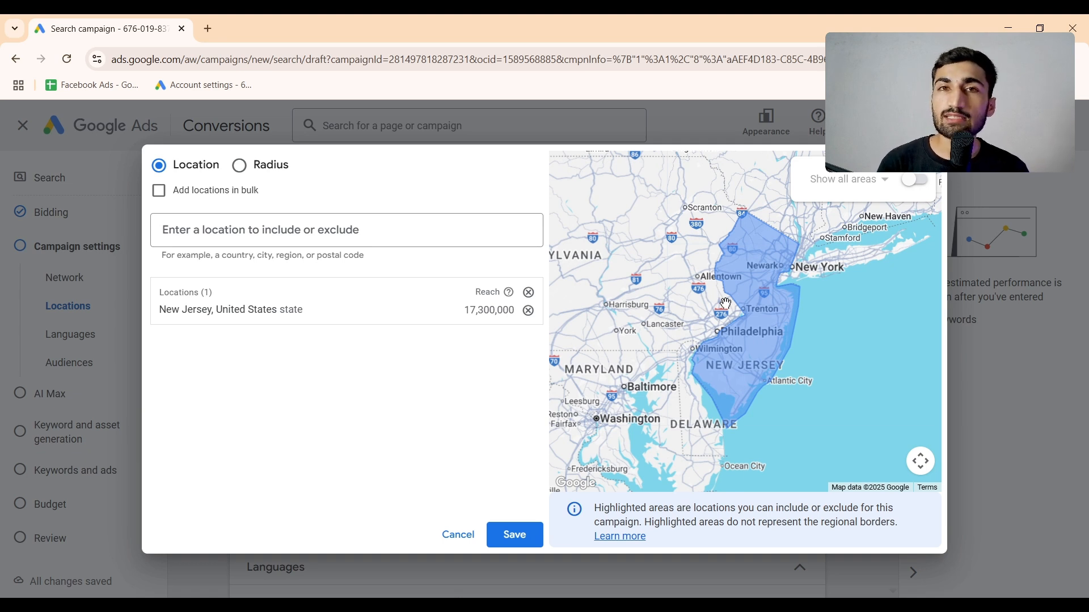
Step: Exclude the country India through the bulk location entry and save the campaign's location targeting
left_click(342, 229)
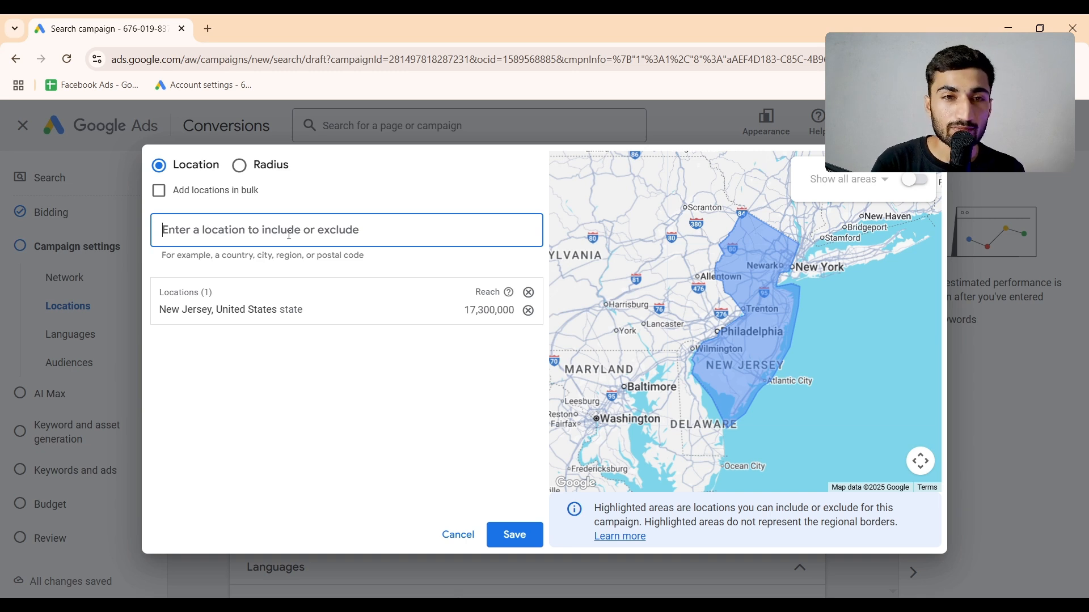
left_click(159, 191)
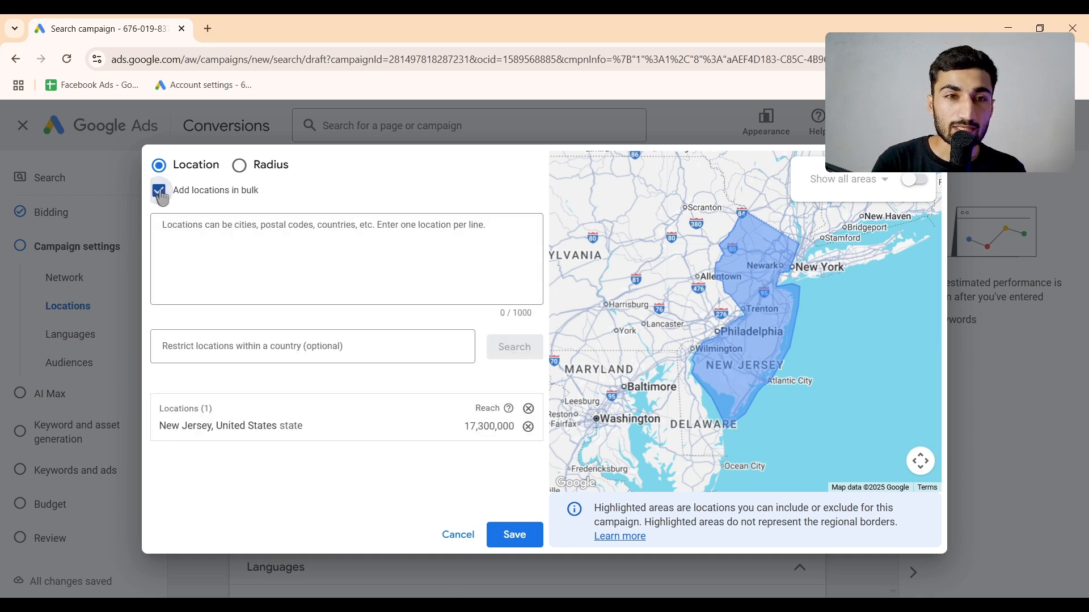
left_click(187, 231)
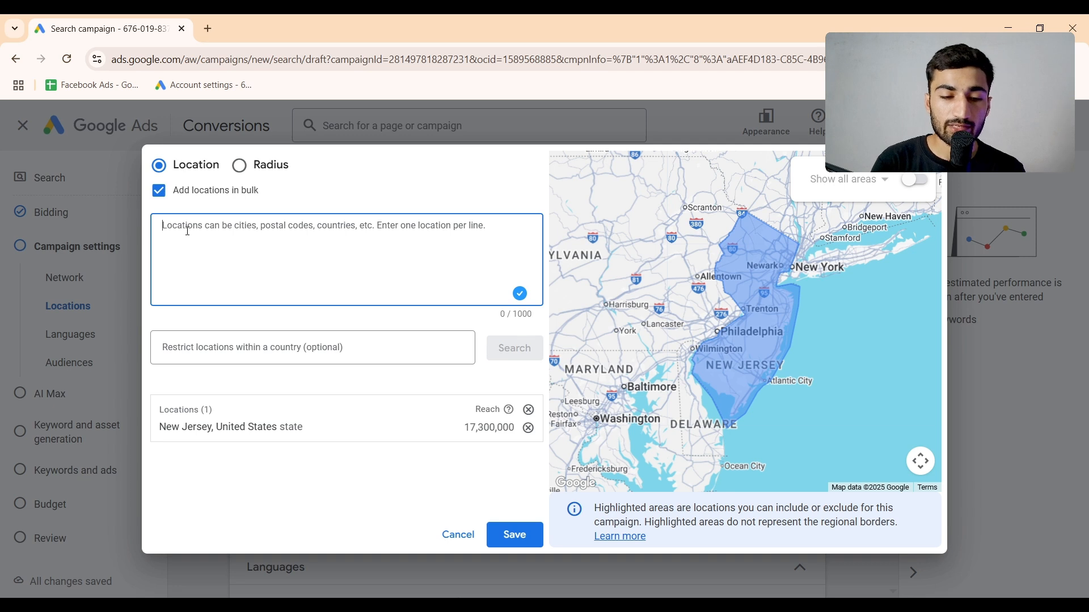
type("India")
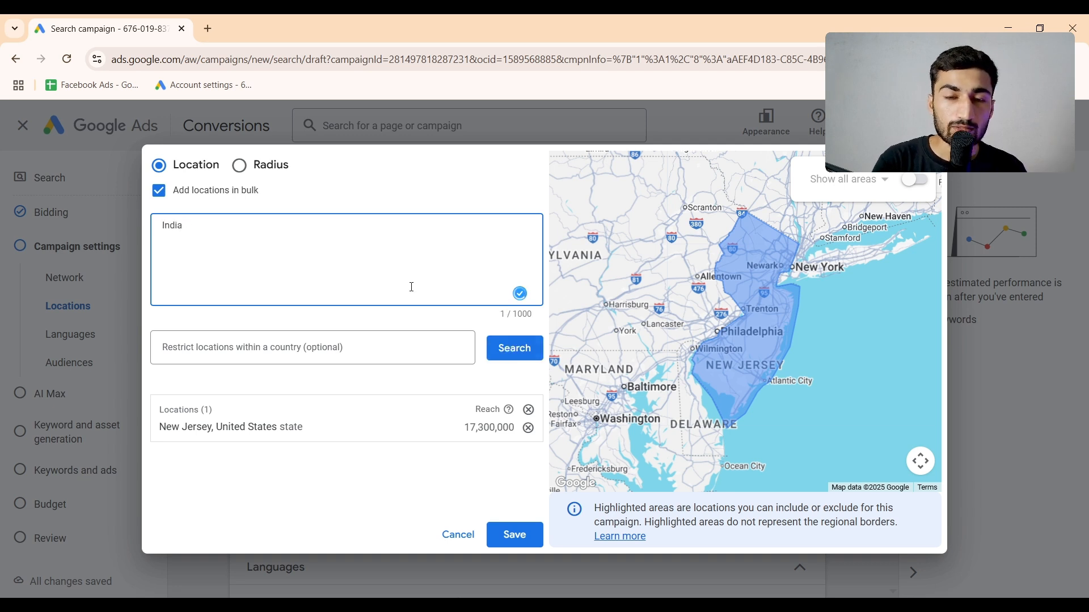
left_click(506, 348)
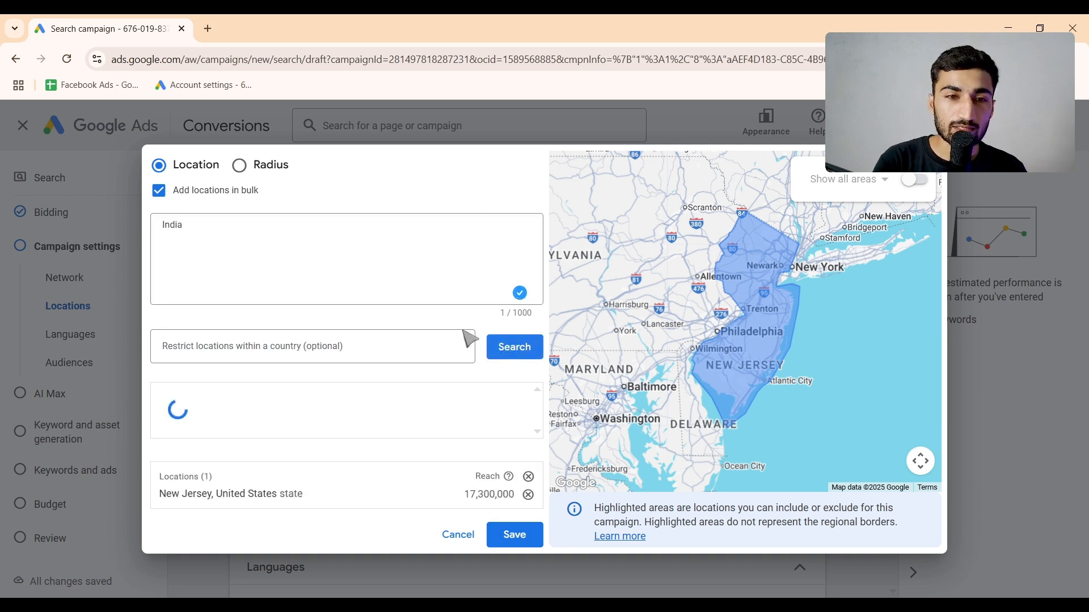
left_click(478, 401)
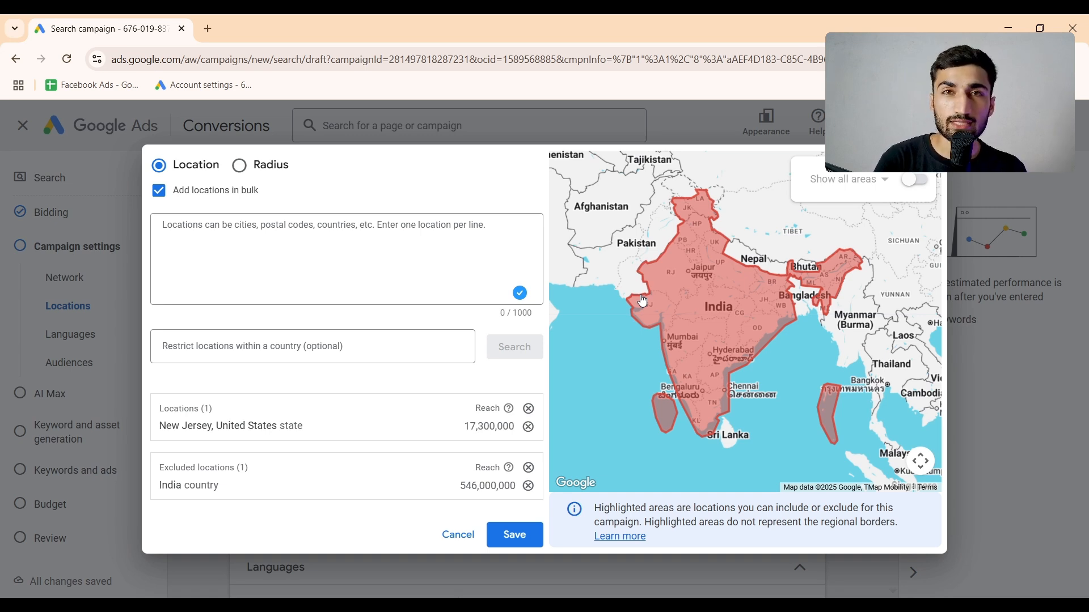
left_click(513, 542)
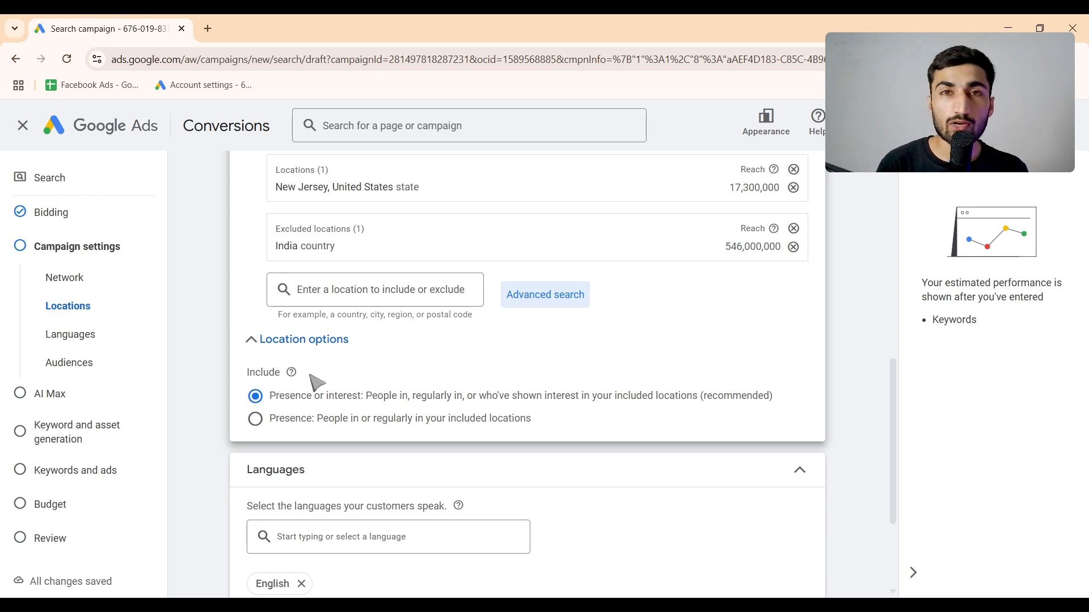
Step: Limit location targeting to Presence: People in or regularly in your included locations, and keep English as the language
left_click(254, 419)
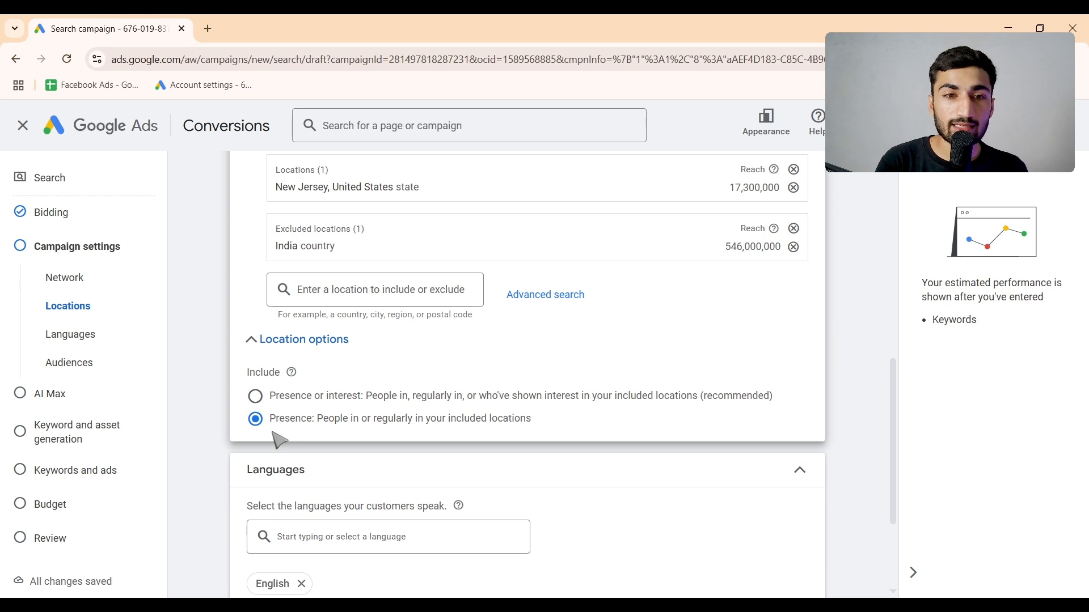
scroll(279, 440, "down", 1)
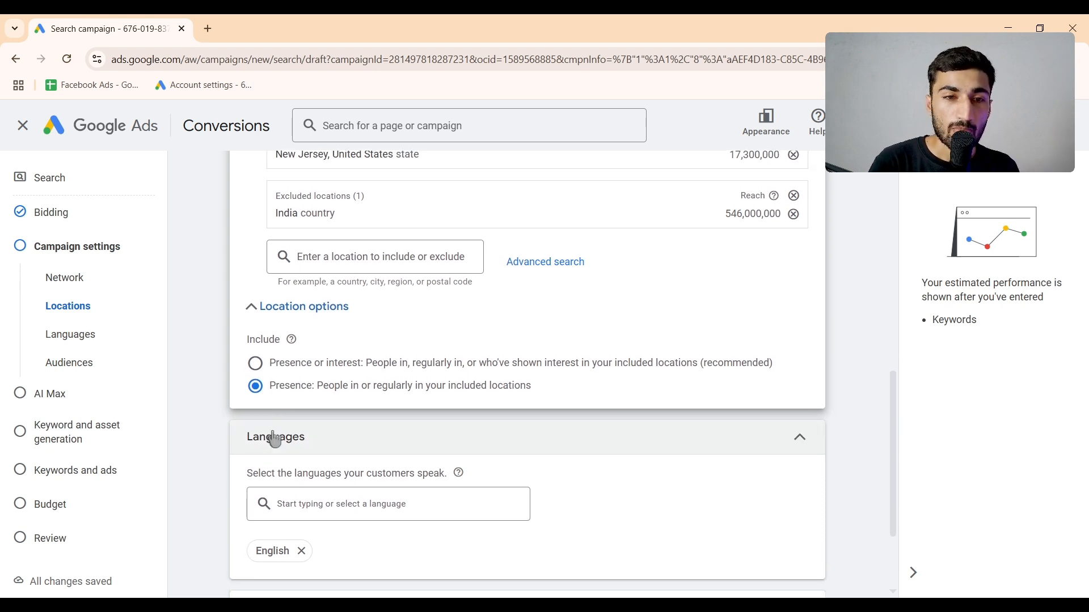
scroll(275, 440, "down", 2)
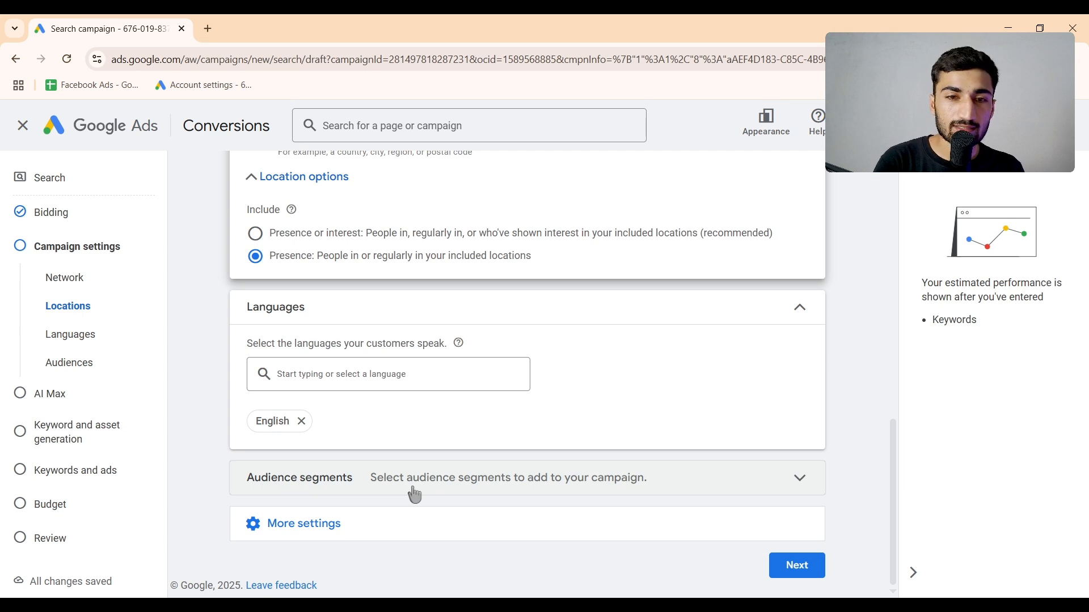
Step: Review the ad schedule and other additional settings, keep ads running all days from 00:00 to 00:00, and continue to AI Max
left_click(372, 522)
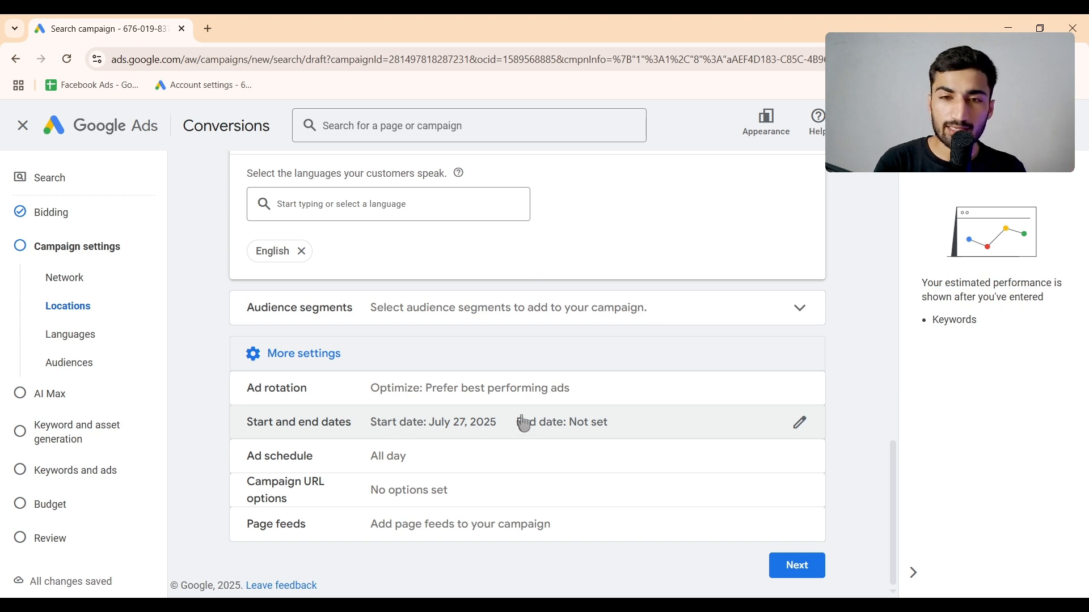
left_click(416, 456)
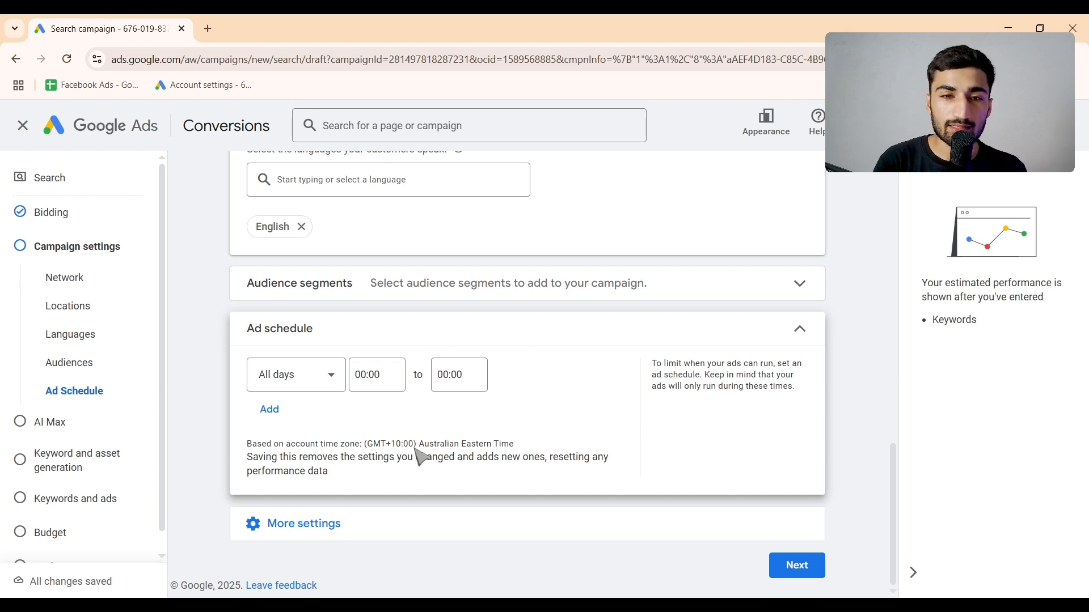
left_click(363, 375)
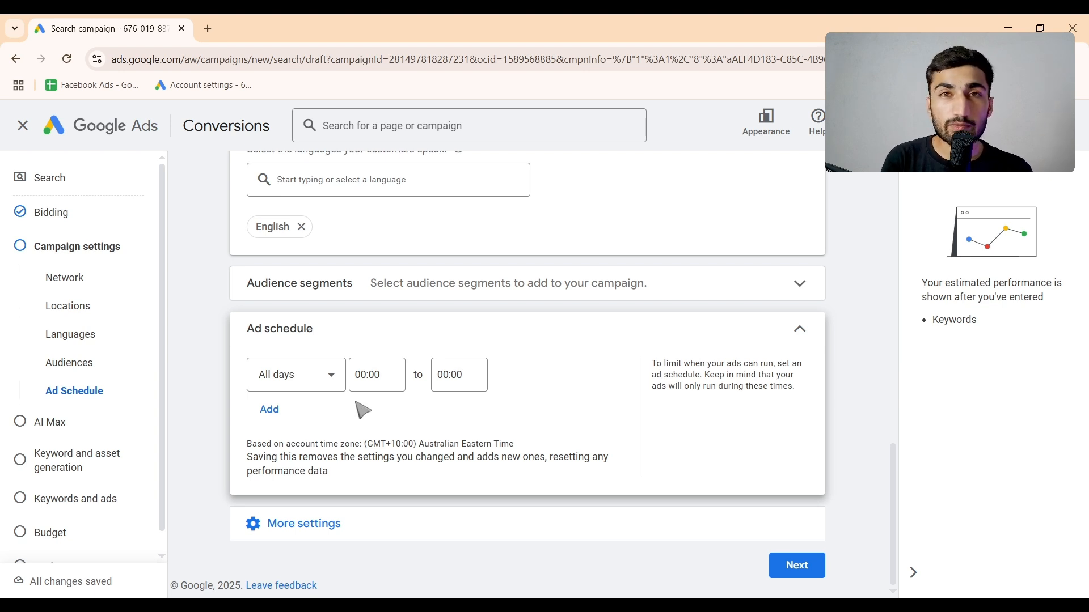
left_click(418, 524)
scroll(418, 525, "down", 2)
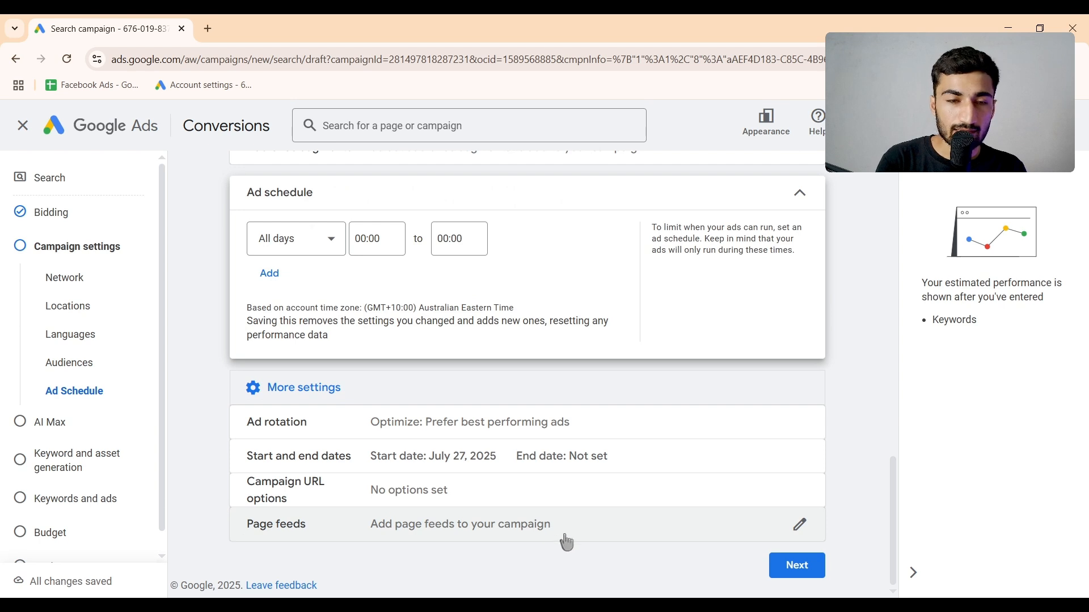
left_click(810, 570)
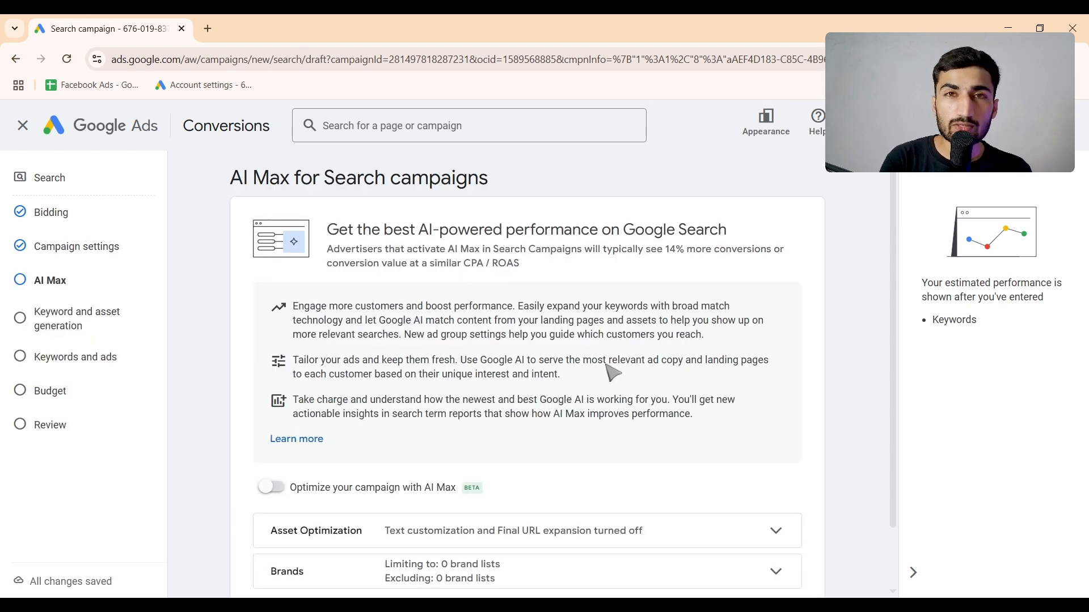
Step: Examine the AI Max page, including its brand inclusion and exclusion settings, leaving AI Max turned off
scroll(613, 373, "down", 1)
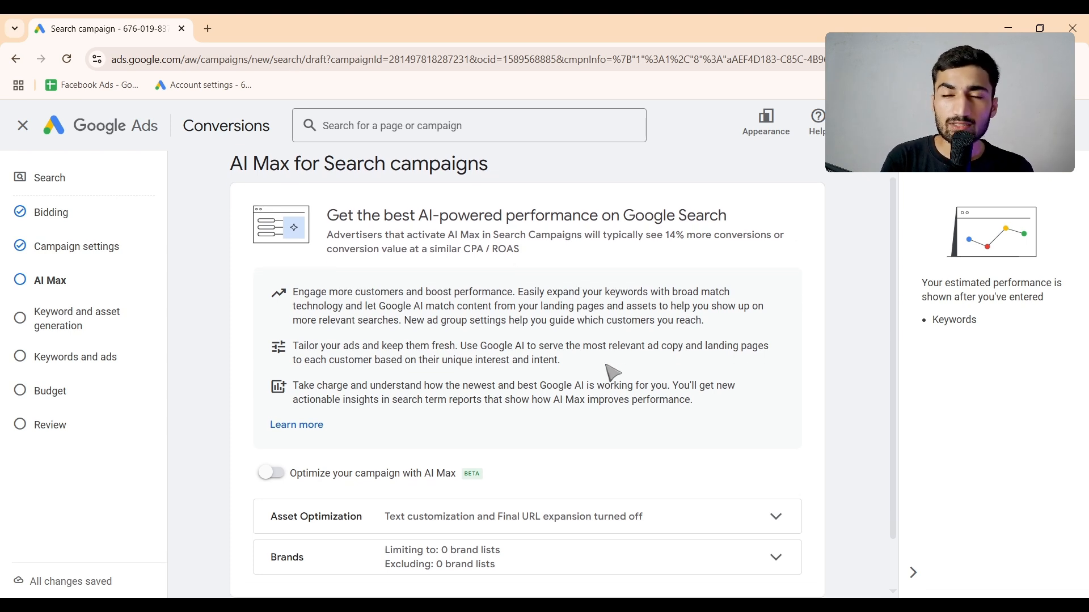
scroll(613, 373, "down", 2)
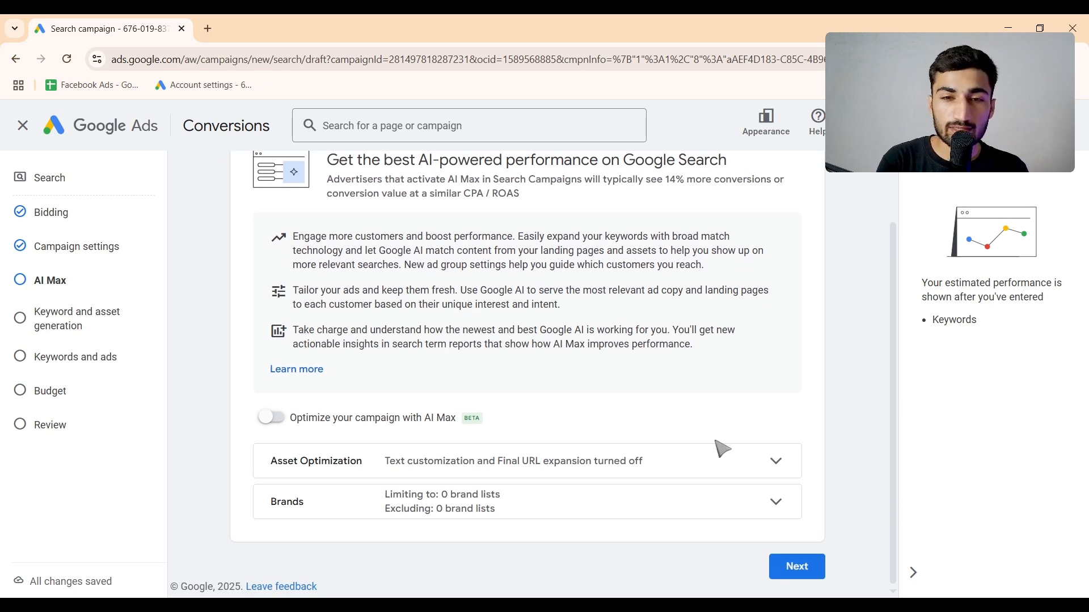
left_click(673, 510)
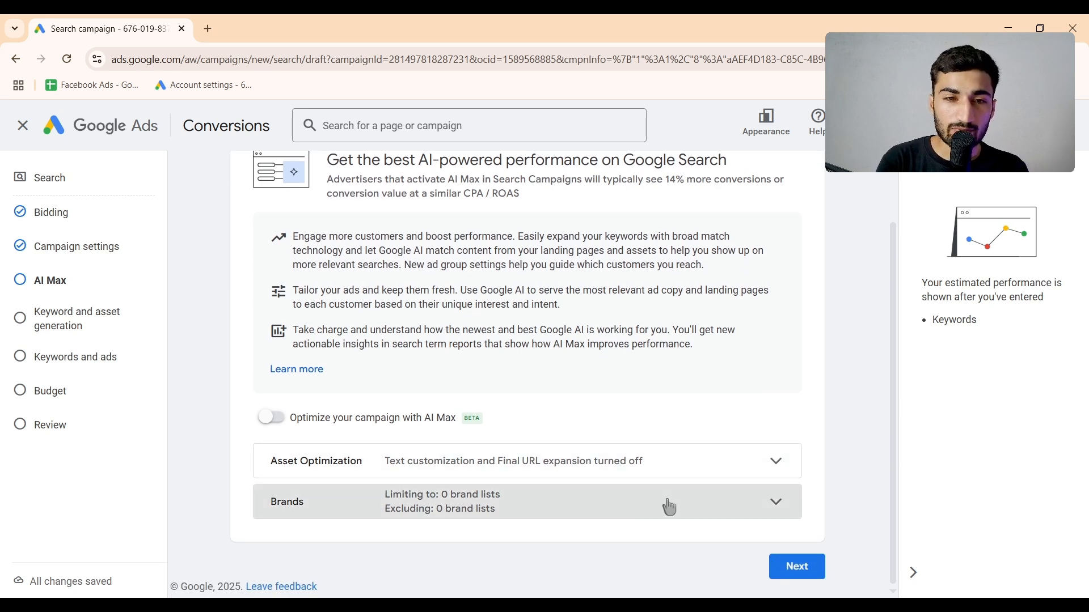
scroll(671, 505, "down", 4)
scroll(672, 508, "down", 1)
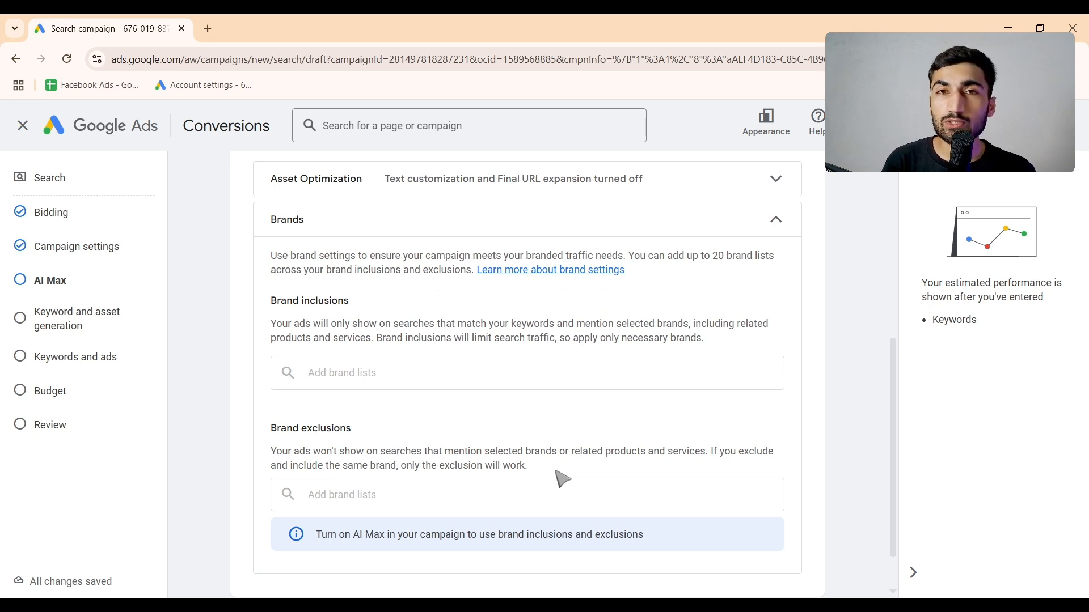
scroll(528, 482, "down", 1)
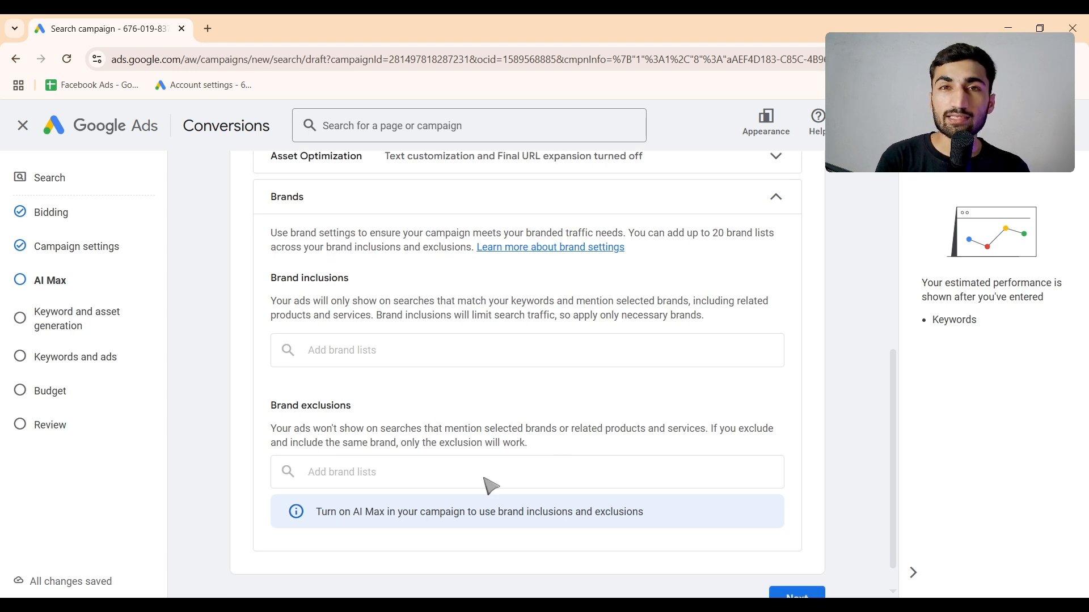
scroll(491, 486, "up", 2)
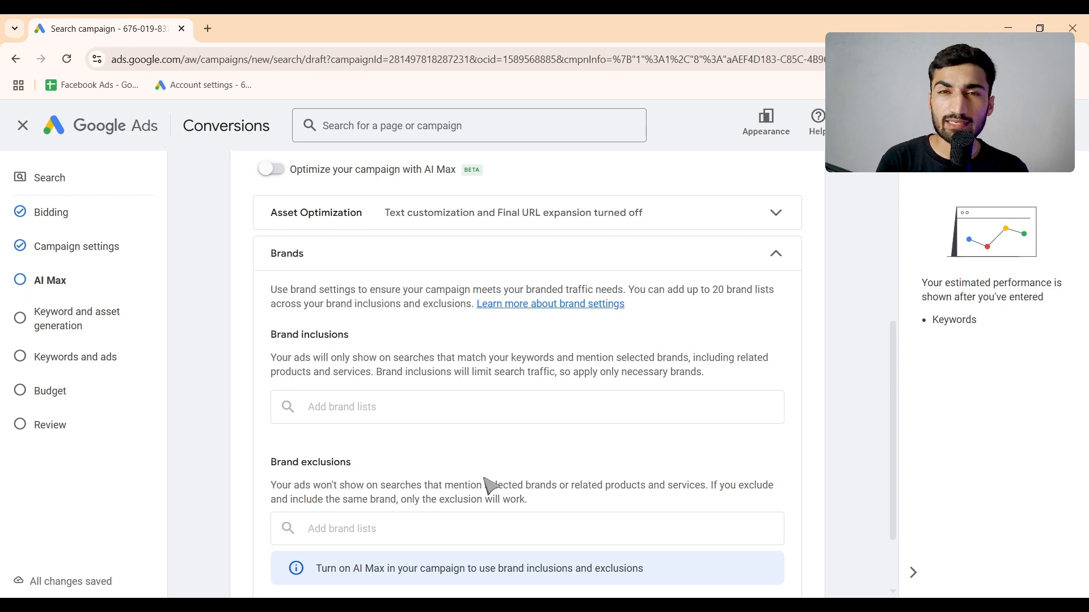
Step: Continue past AI Max with it turned off and skip the keyword and asset generation stage
scroll(584, 468, "down", 3)
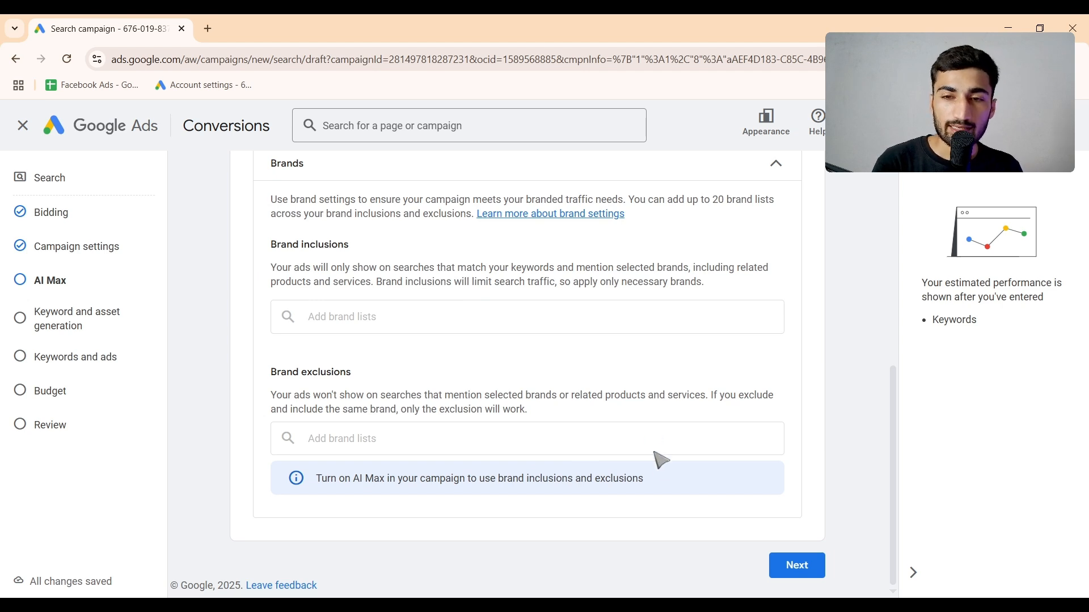
left_click(794, 569)
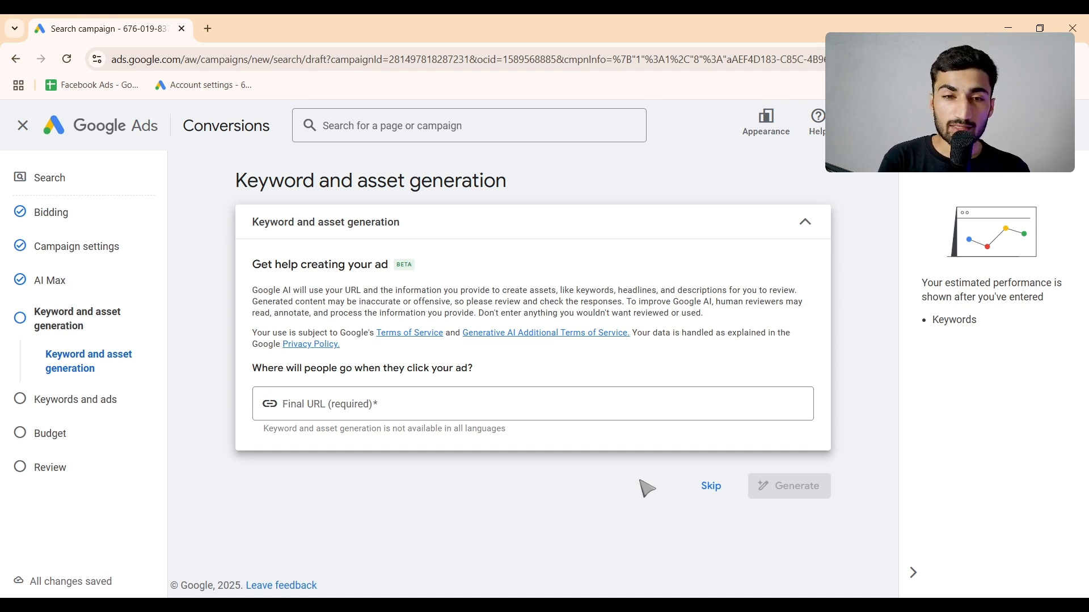
left_click(712, 487)
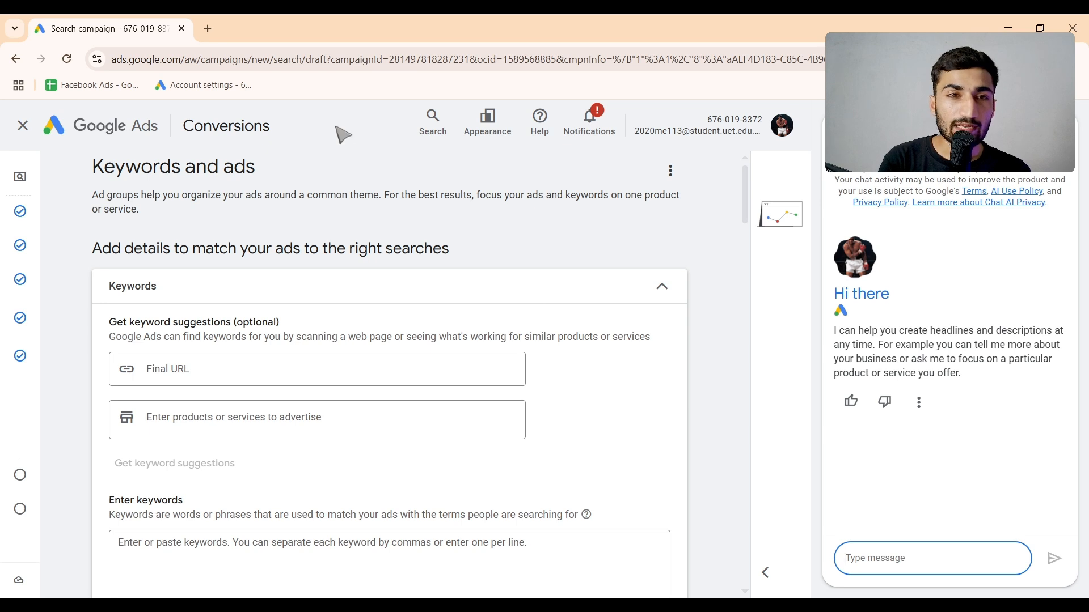
Step: Open Keyword Planner in a separate Google Ads tab and start discovering new keywords
left_click(209, 132)
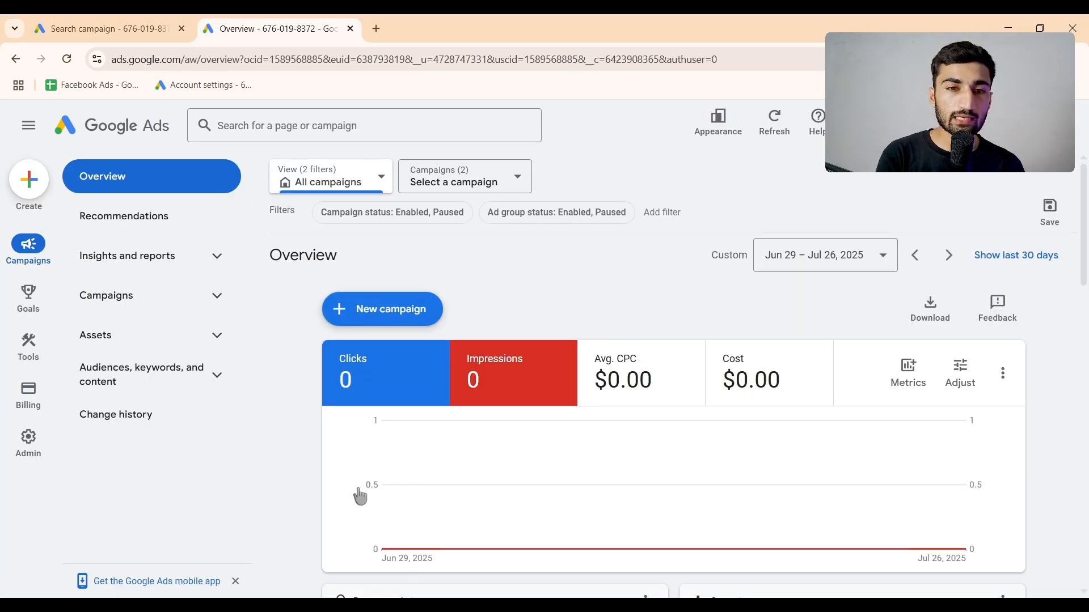
left_click(29, 344)
left_click(156, 221)
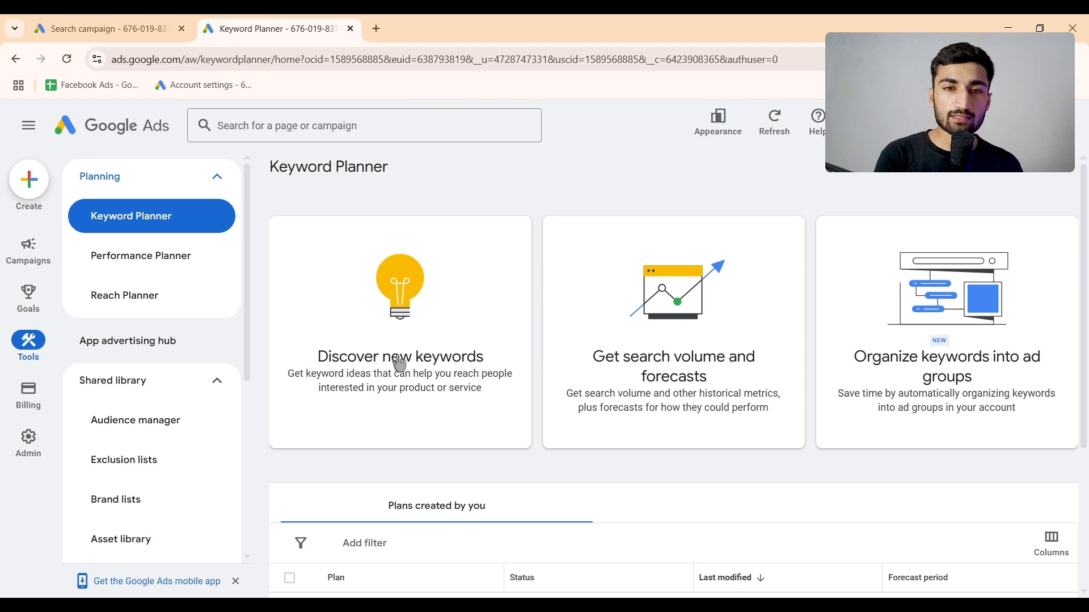
left_click(400, 363)
Step: Remove Australia from the keyword search location, include the country United States instead, and save
left_click(408, 371)
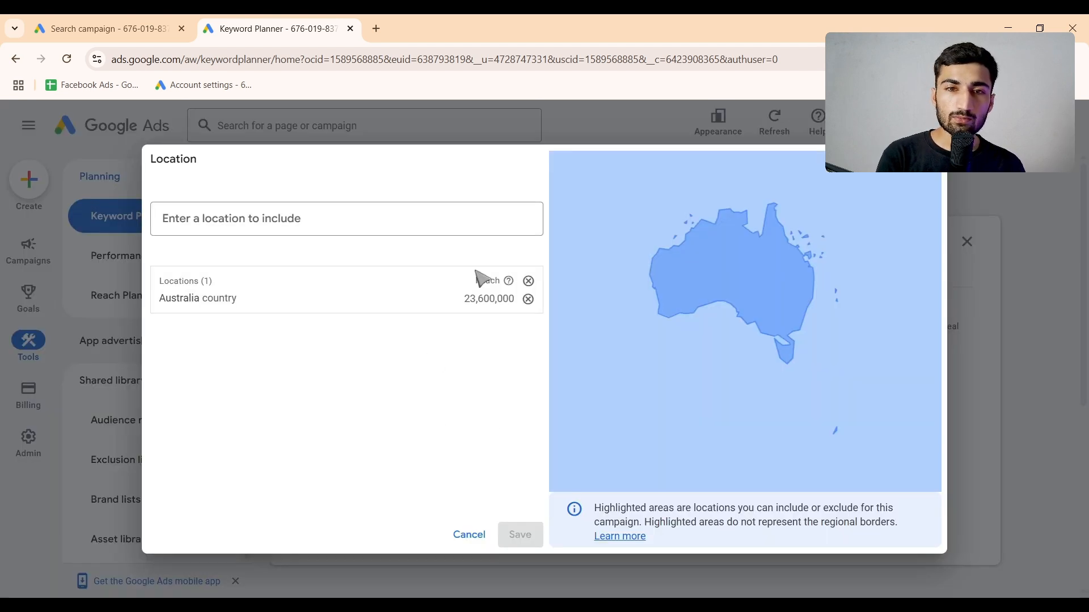
left_click(527, 300)
left_click(428, 215)
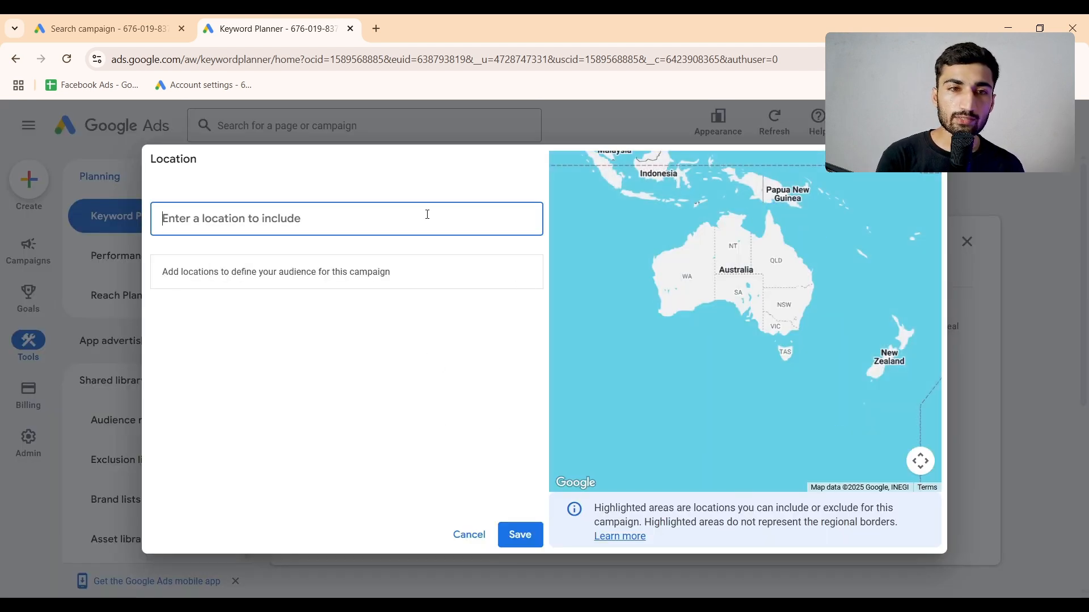
type("United sta")
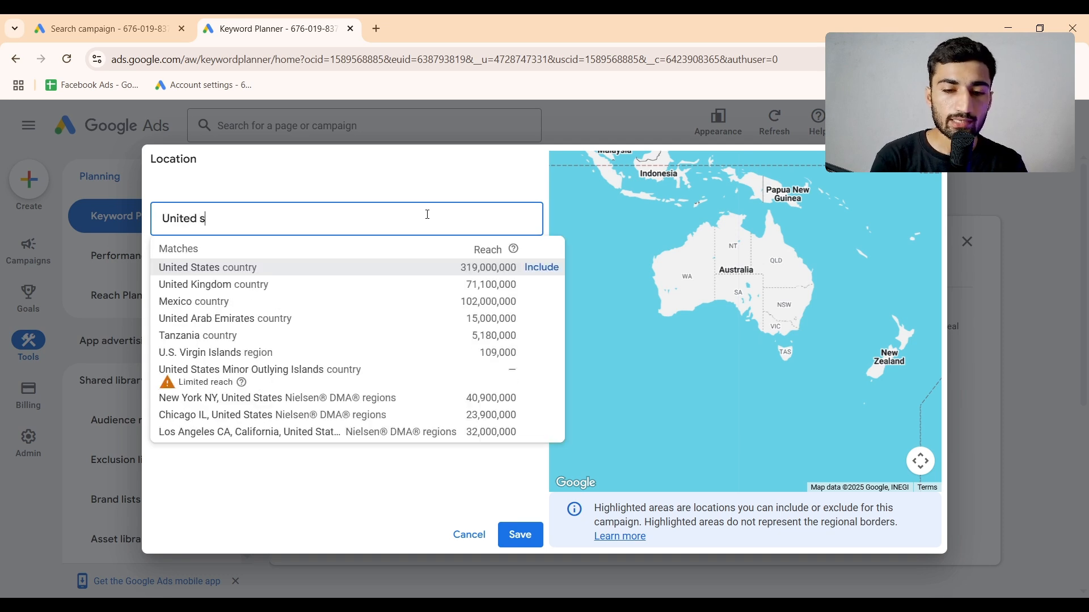
left_click(541, 267)
left_click(517, 538)
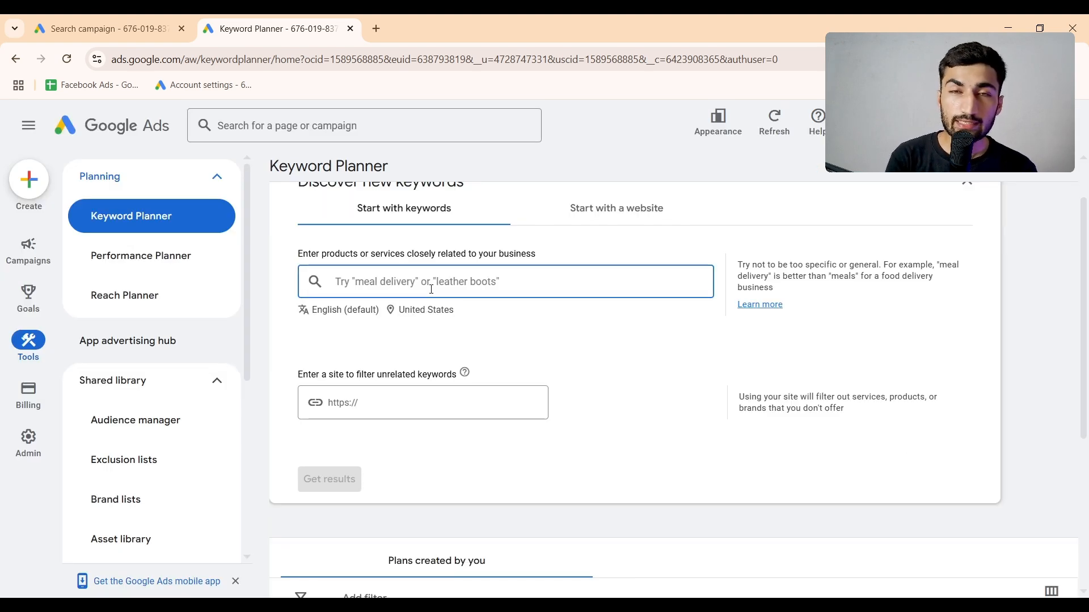
Step: Get keyword ideas for "carpet cleaning" and sort them by average monthly searches
type("c")
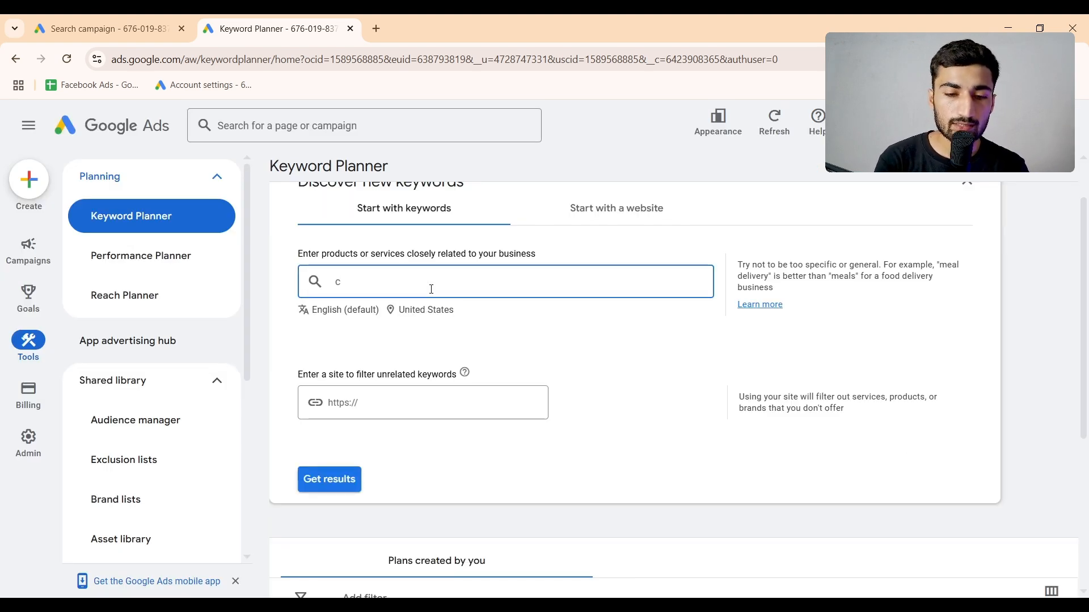
type("arpe")
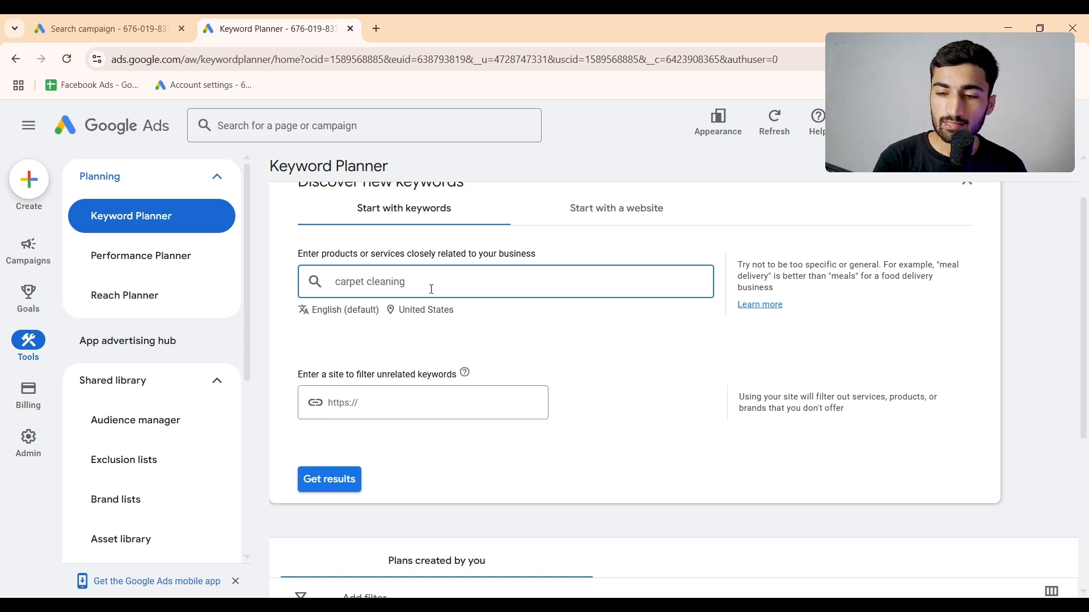
type("t cleaning")
key("Return")
scroll(397, 369, "down", 1)
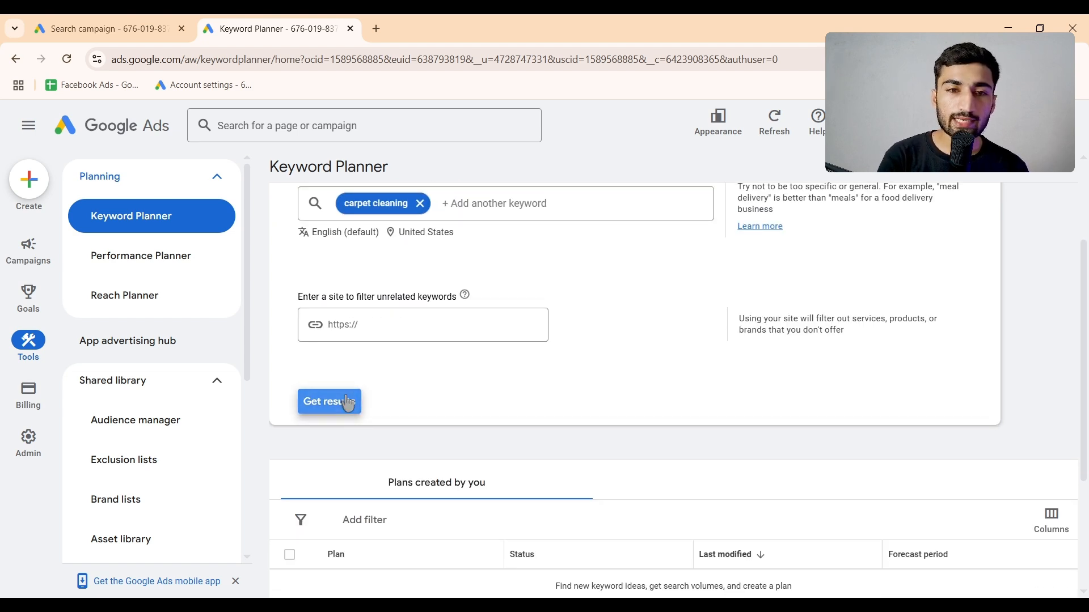
left_click(347, 403)
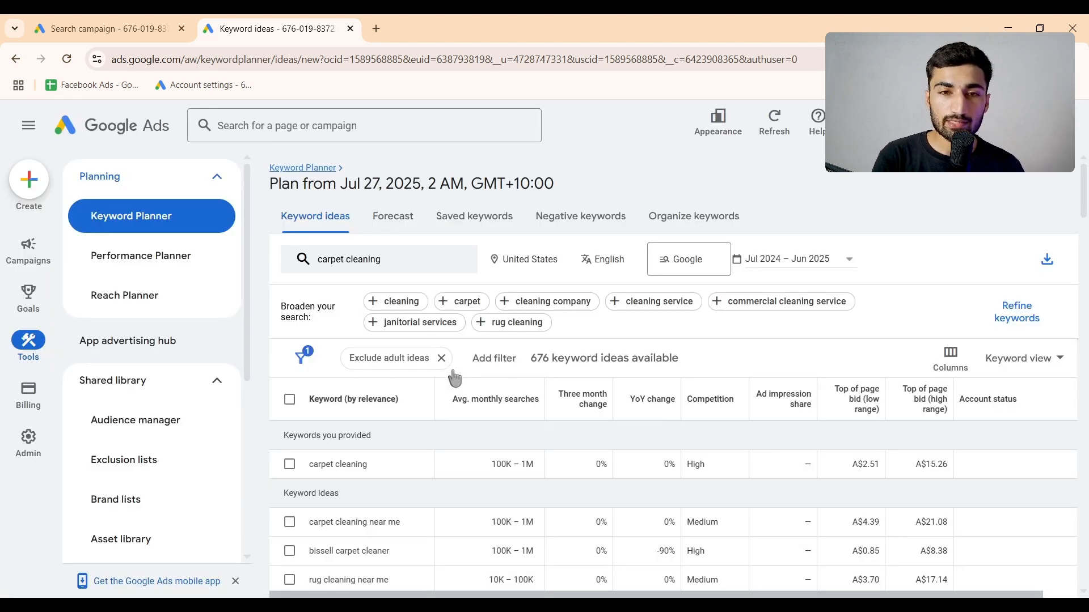
scroll(454, 378, "down", 2)
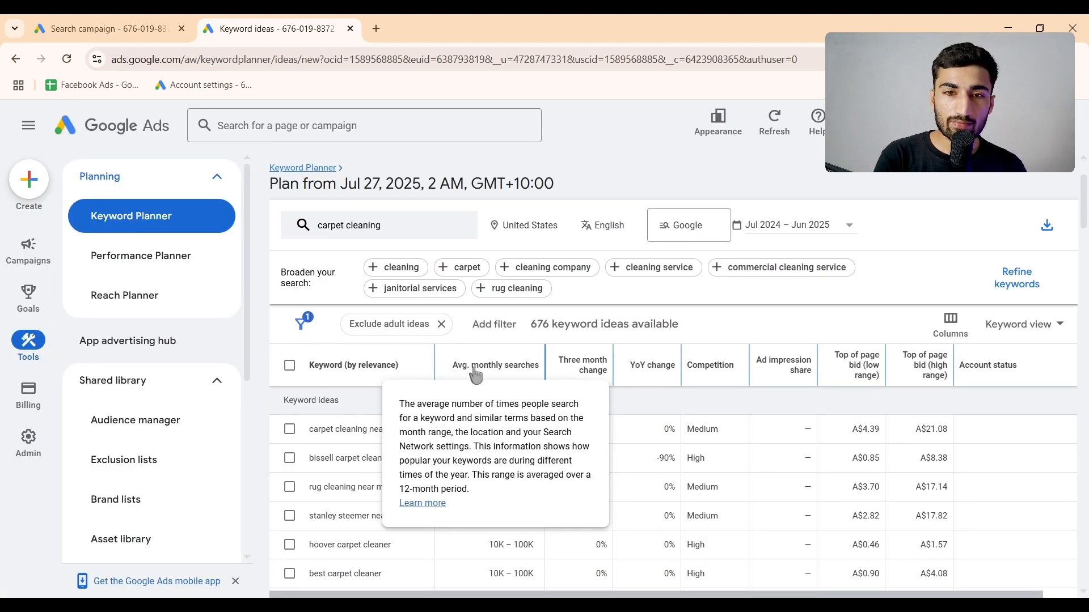
left_click(475, 374)
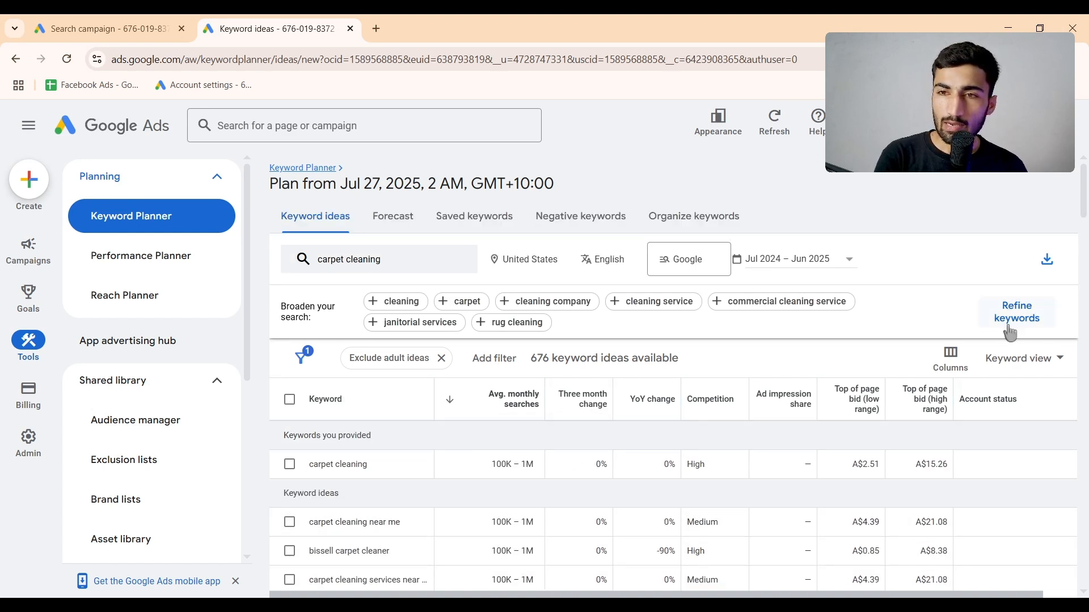
Step: Refine the keyword ideas by excluding the Brand, Store, Contractor and Other Brands groups under Brand or Non-Brand
left_click(1017, 317)
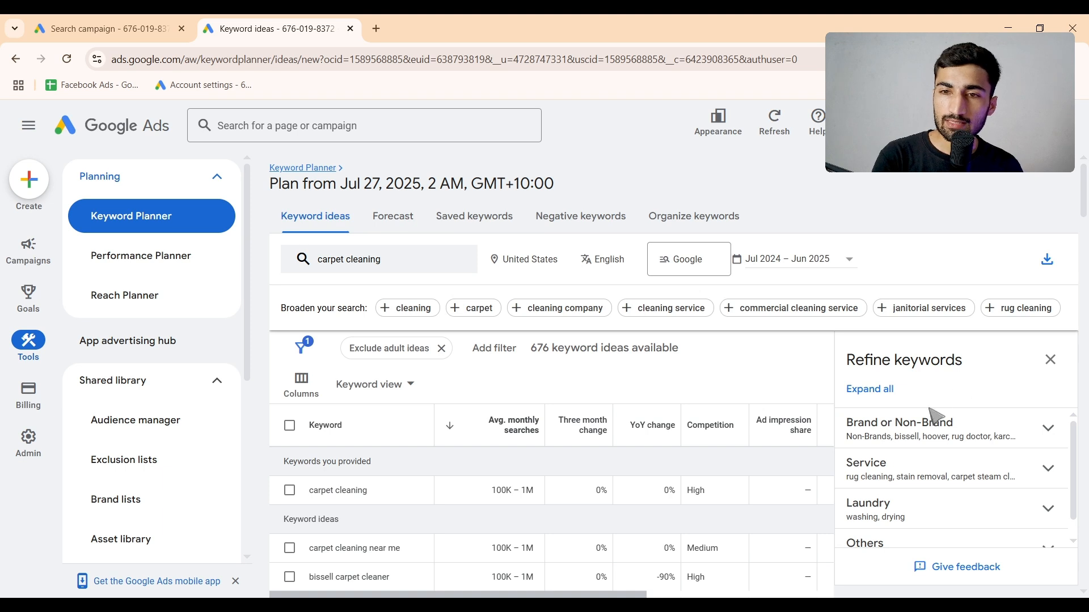
left_click(976, 432)
scroll(908, 471, "down", 1)
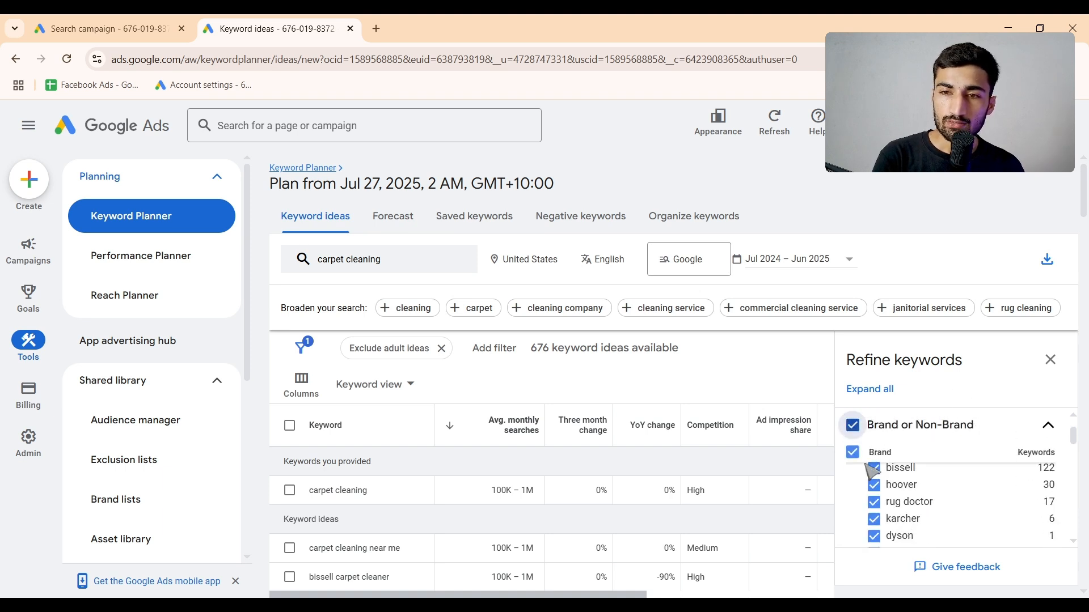
left_click(854, 477)
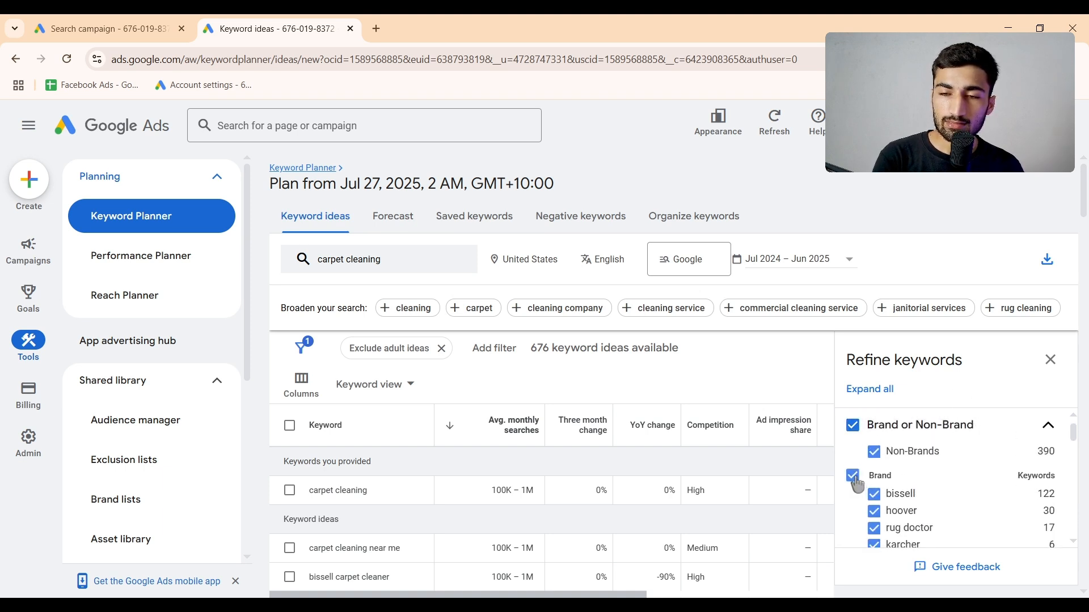
scroll(911, 496, "down", 3)
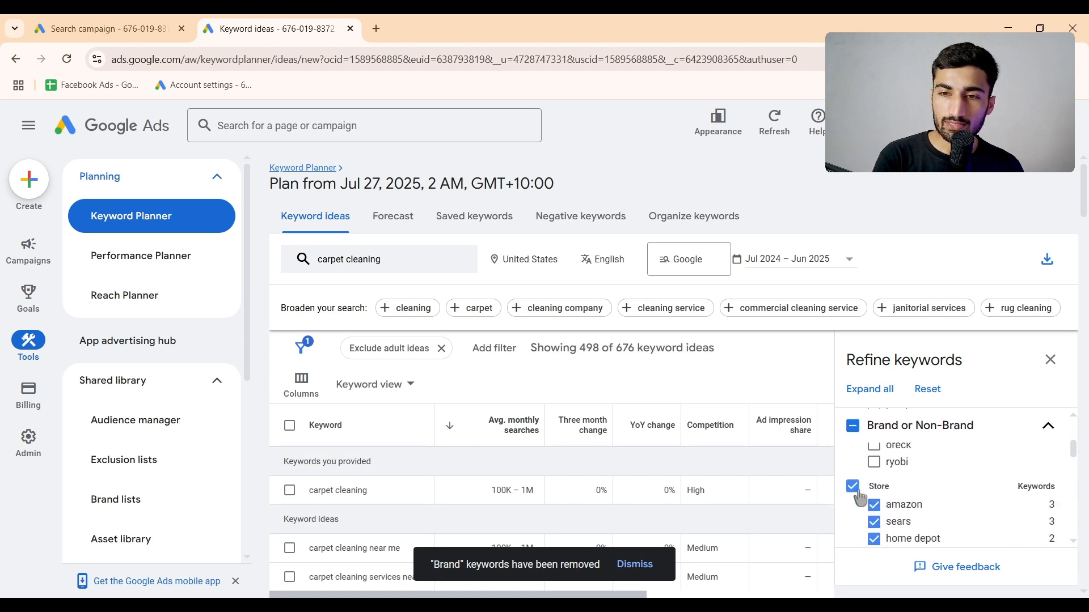
left_click(858, 491)
scroll(926, 514, "down", 1)
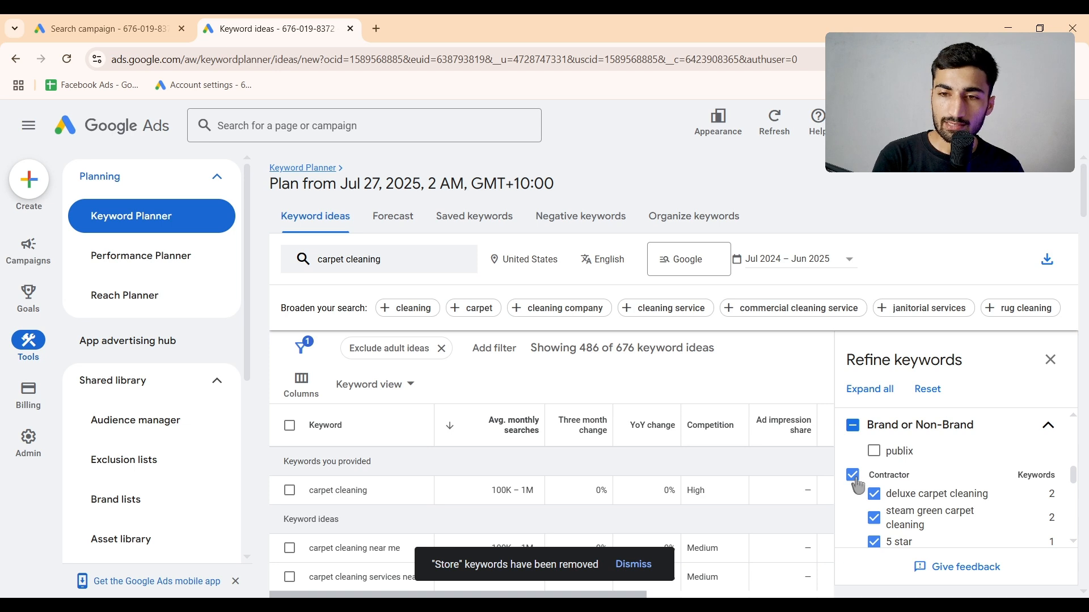
left_click(858, 479)
scroll(904, 526, "down", 3)
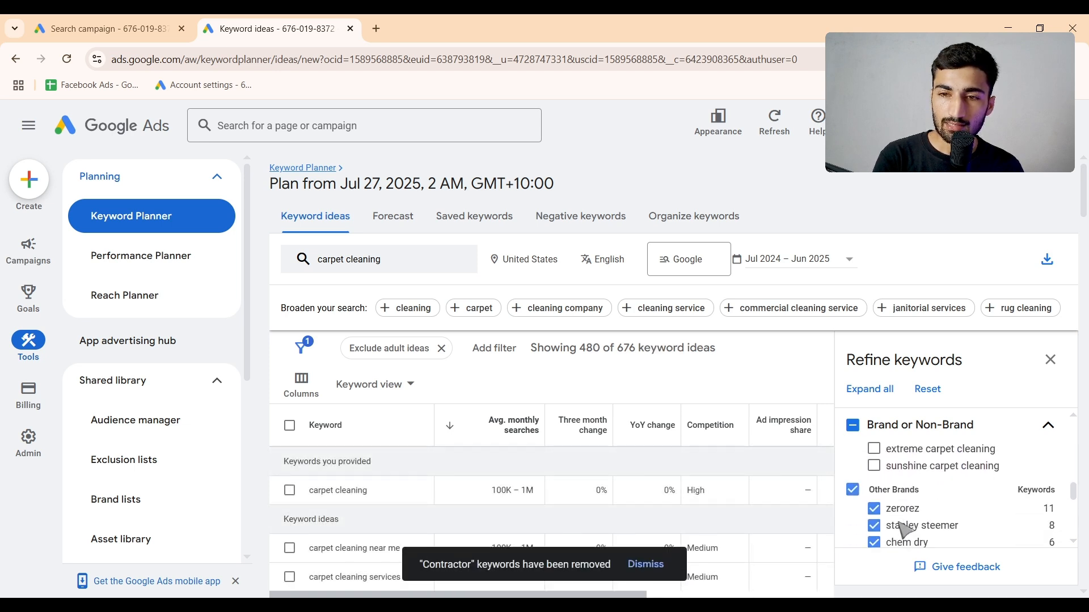
scroll(906, 530, "down", 1)
left_click(857, 475)
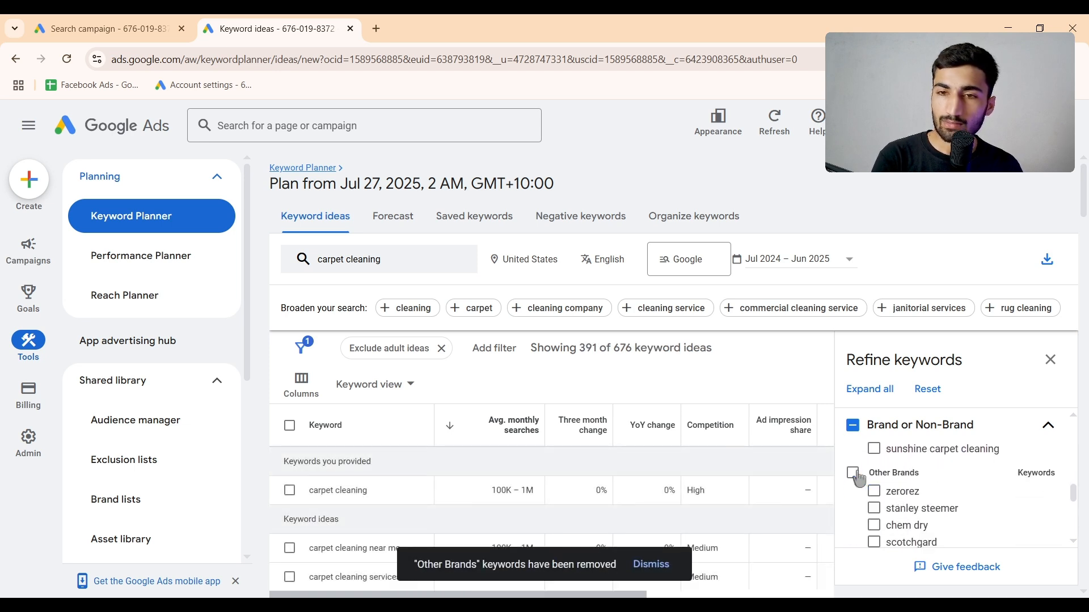
left_click(1051, 359)
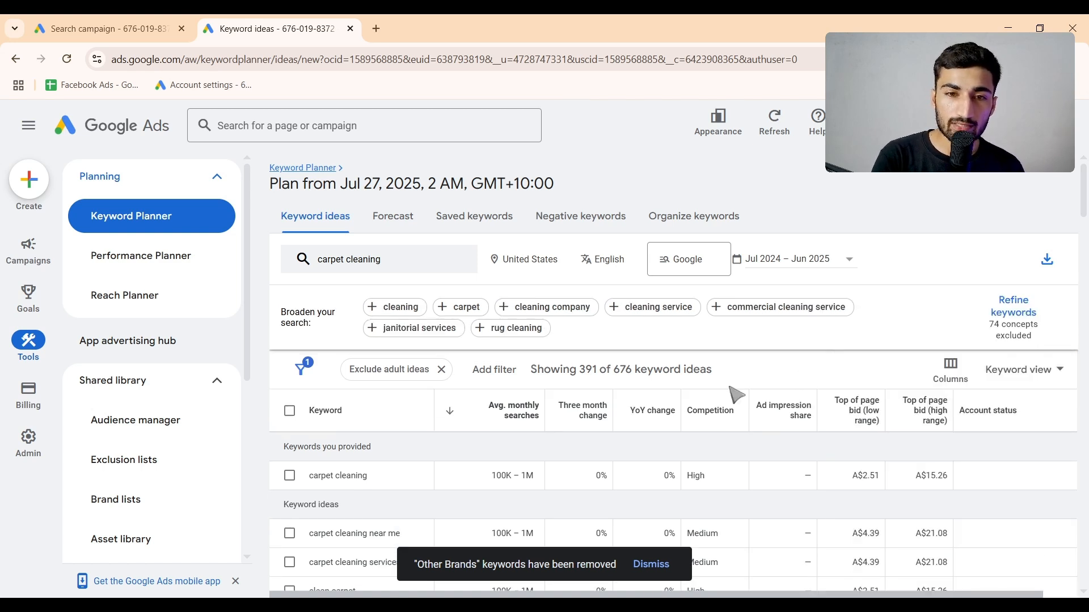
Step: Review the refined keyword ideas and select "carpet cleaning near me" and the "carpet cleaning services near" idea below it
scroll(736, 395, "down", 2)
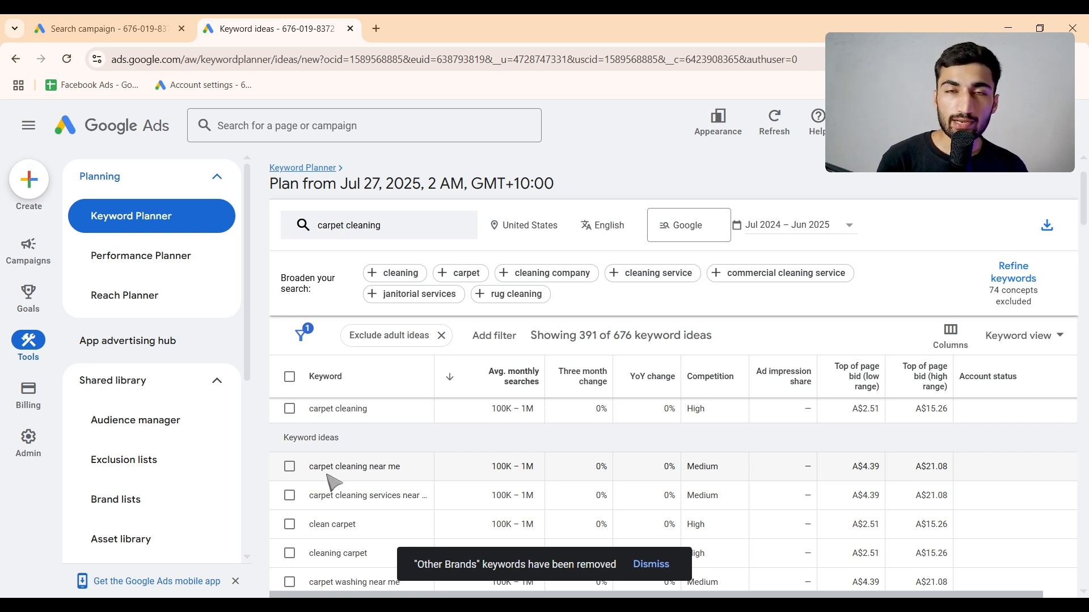
scroll(327, 475, "up", 1)
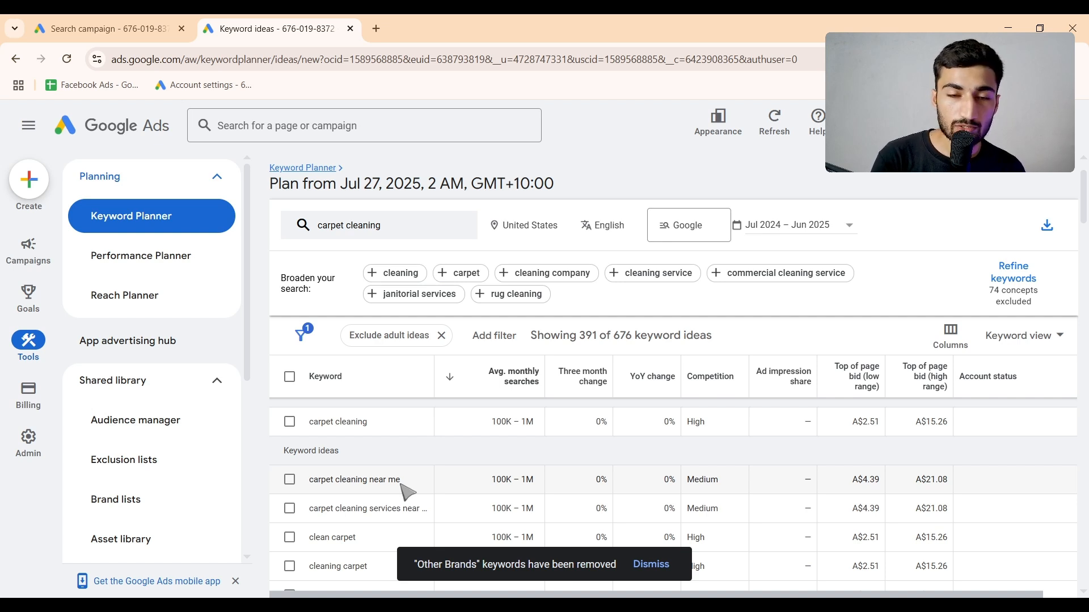
scroll(408, 489, "down", 1)
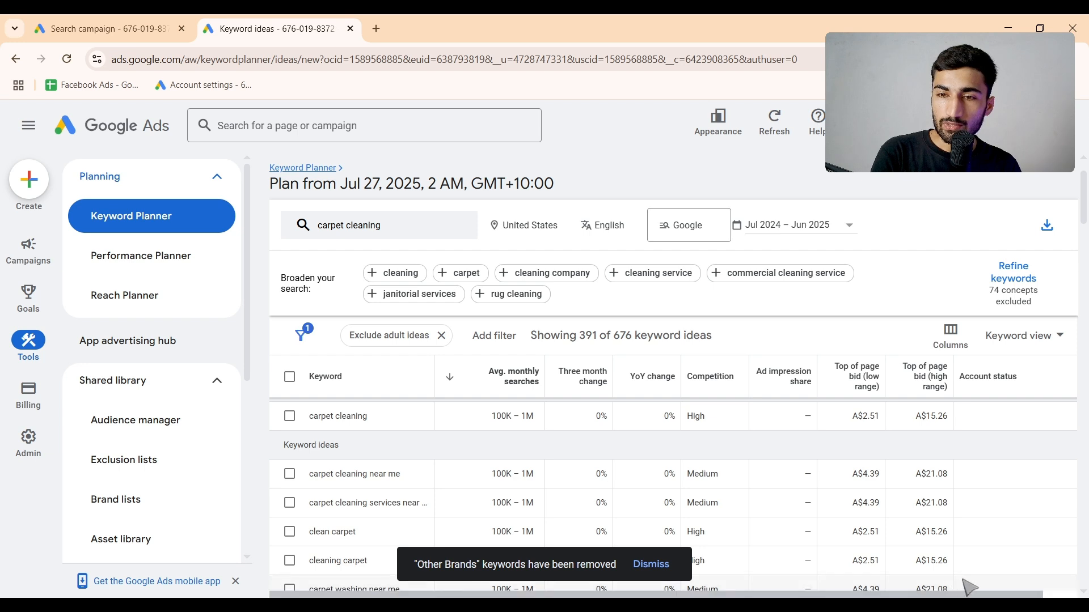
mouse_move(930, 388)
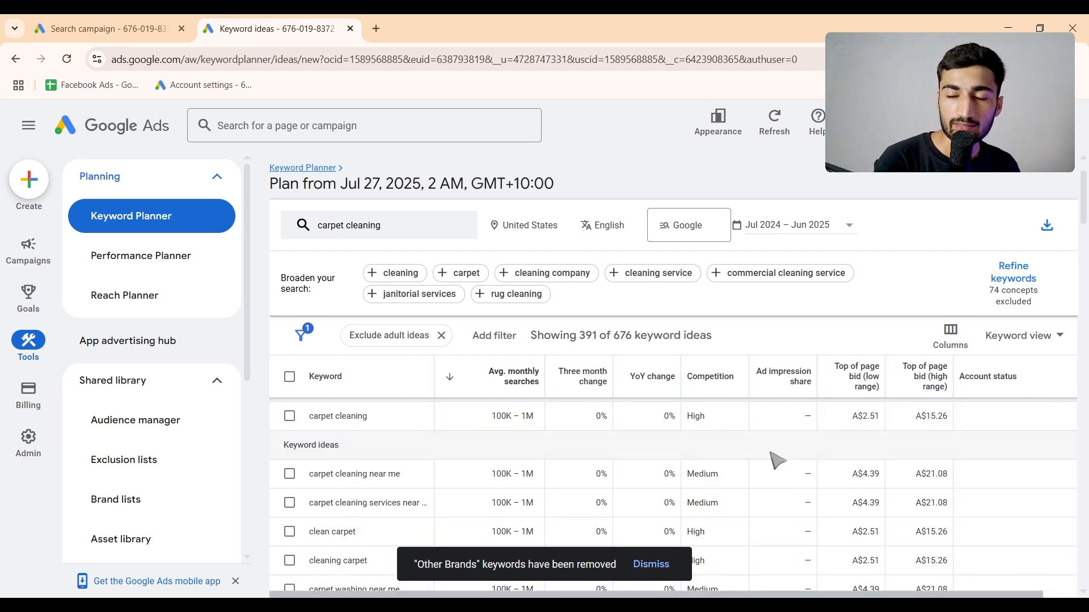
scroll(777, 460, "down", 1)
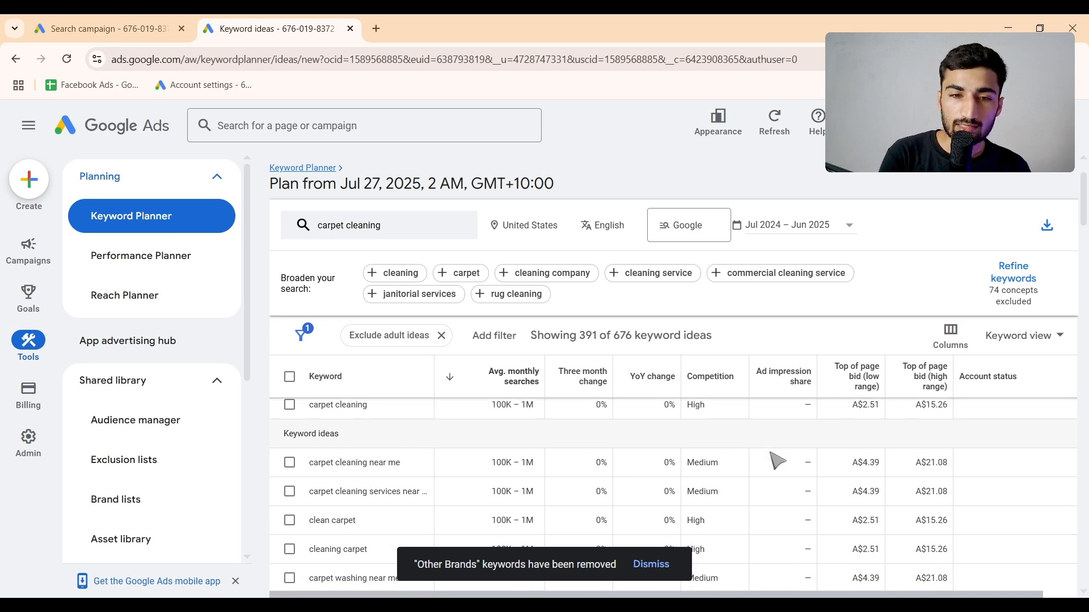
scroll(518, 446, "up", 1)
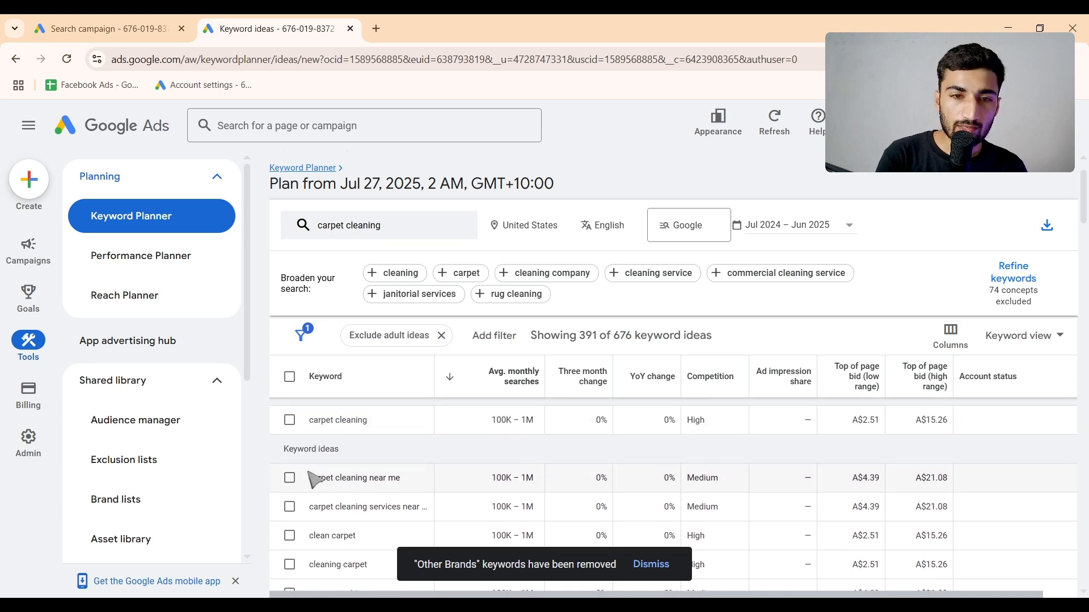
left_click(290, 478)
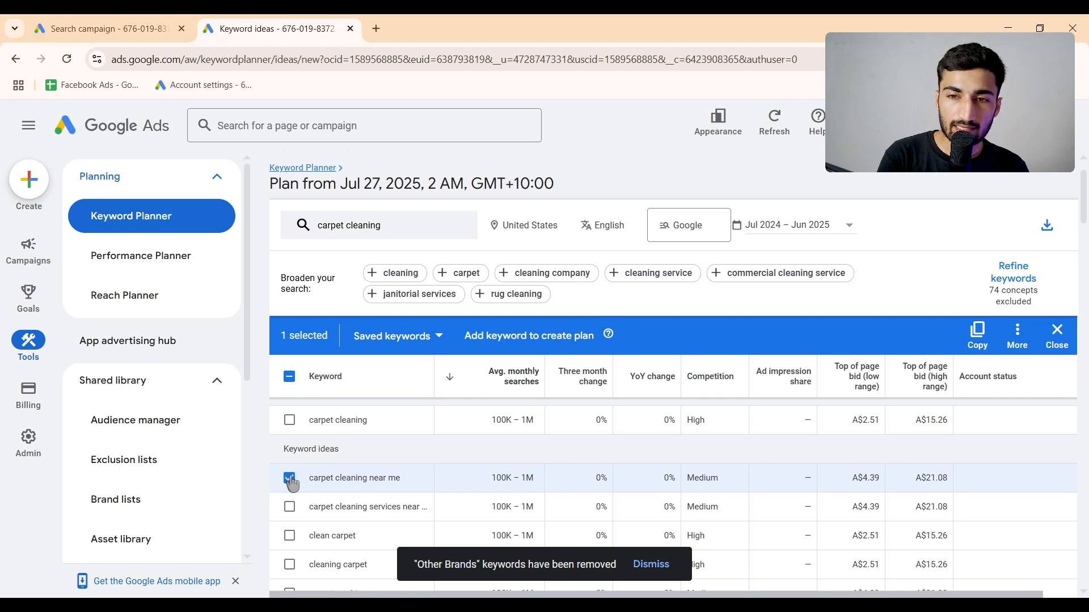
scroll(292, 484, "down", 1)
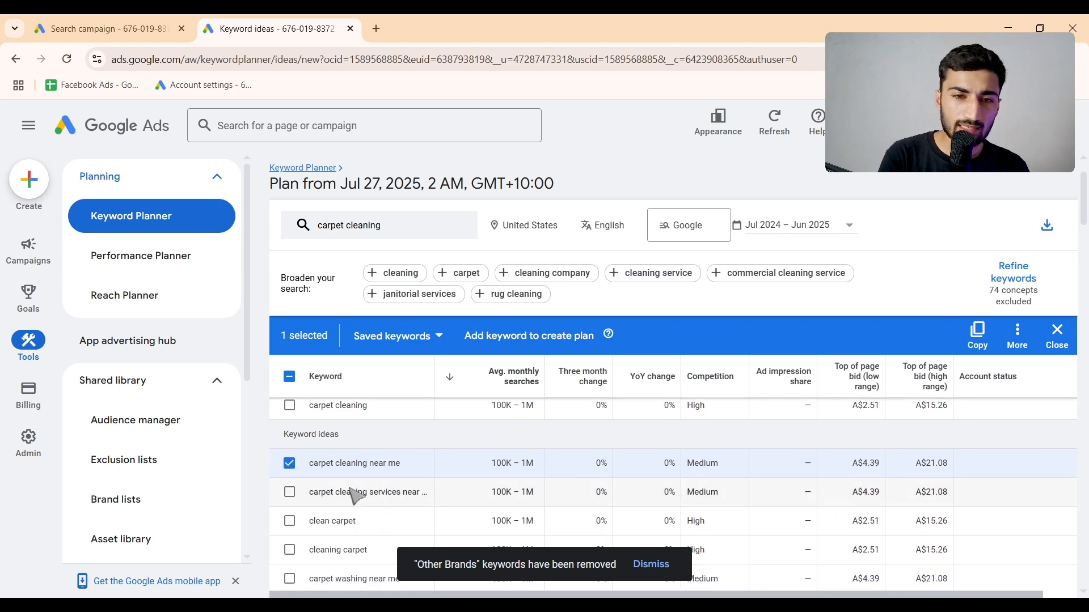
left_click(290, 492)
Step: Add "best carpet cleaner" and "professional carpet cleaning" to the selected keyword ideas
scroll(292, 499, "down", 3)
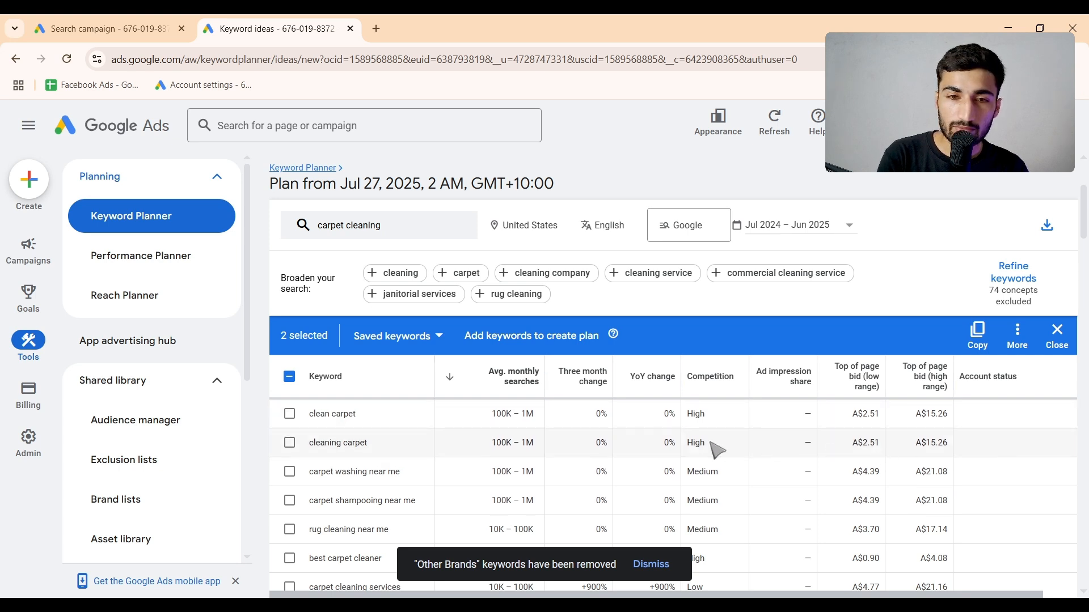
scroll(692, 452, "down", 1)
scroll(692, 452, "down", 2)
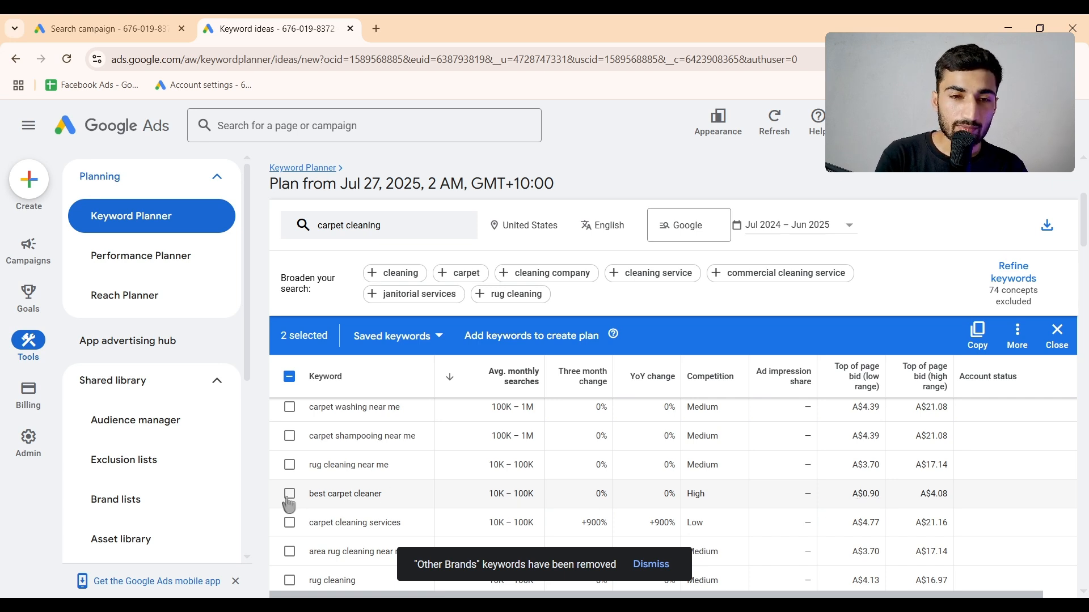
scroll(289, 504, "down", 3)
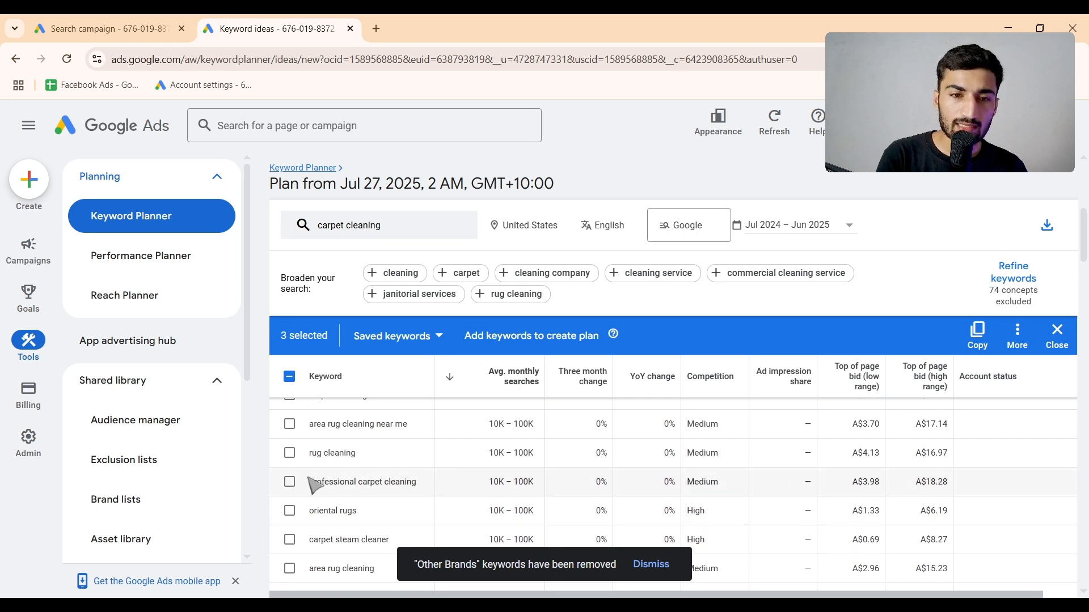
left_click(290, 482)
Step: Add "commercial carpet cleaner" and "best pet carpet cleaner" to the keyword selection
scroll(499, 486, "down", 3)
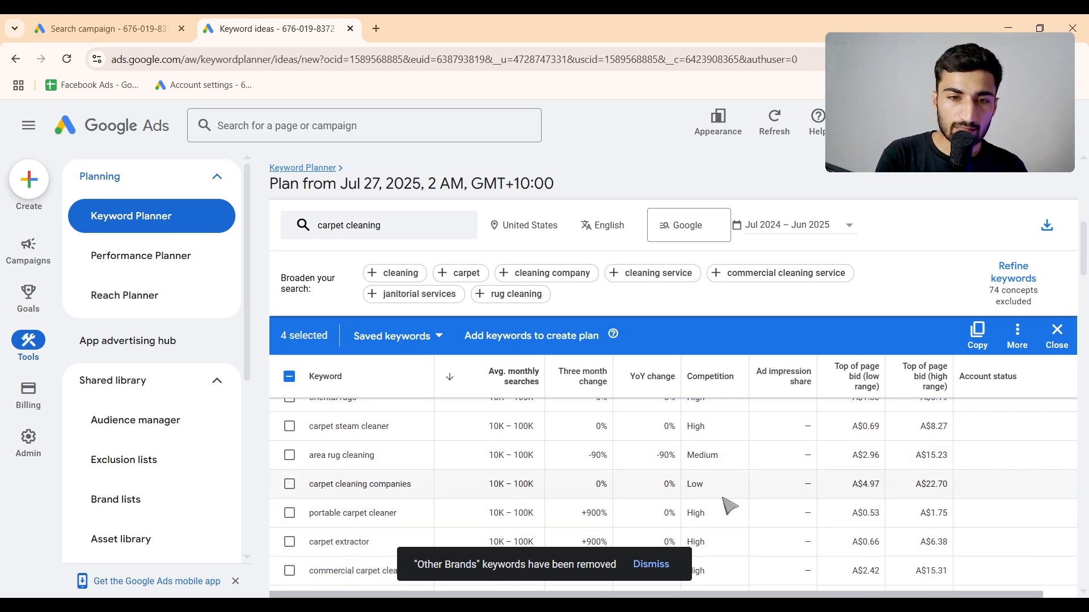
scroll(724, 505, "down", 3)
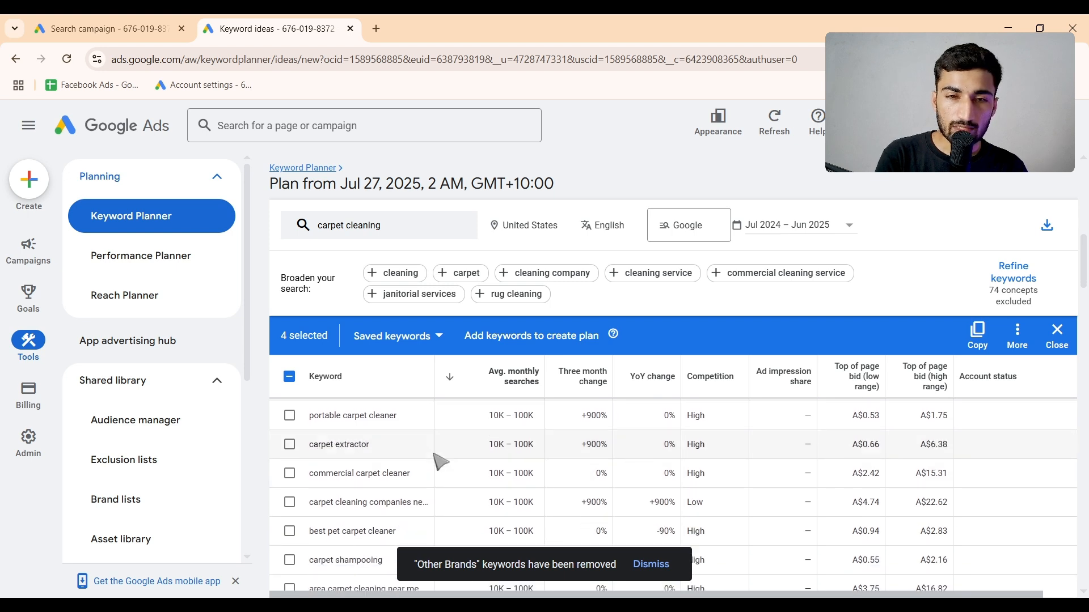
left_click(289, 474)
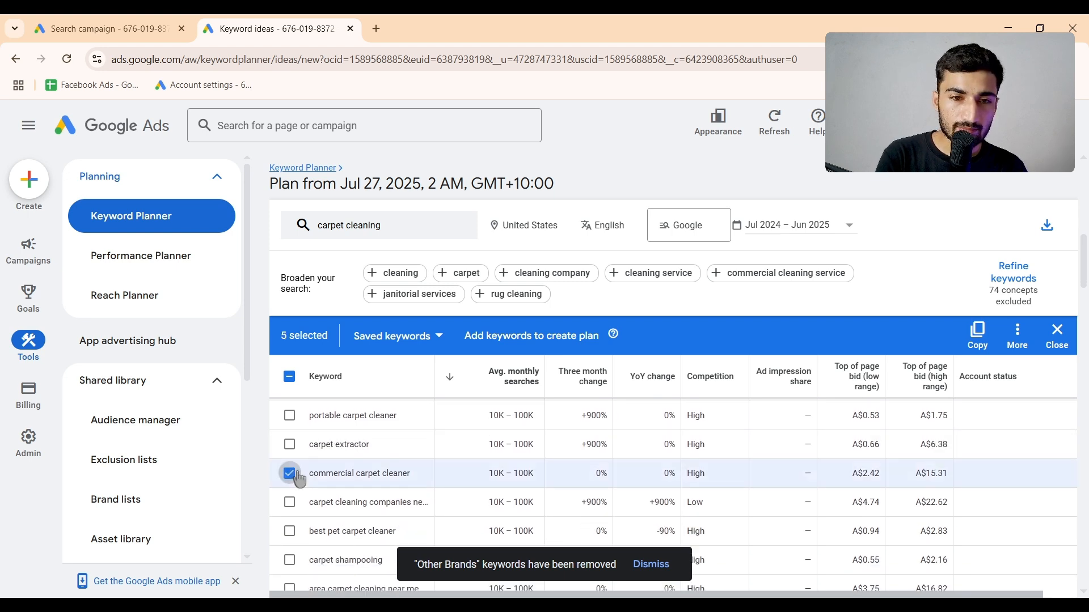
scroll(822, 475, "down", 1)
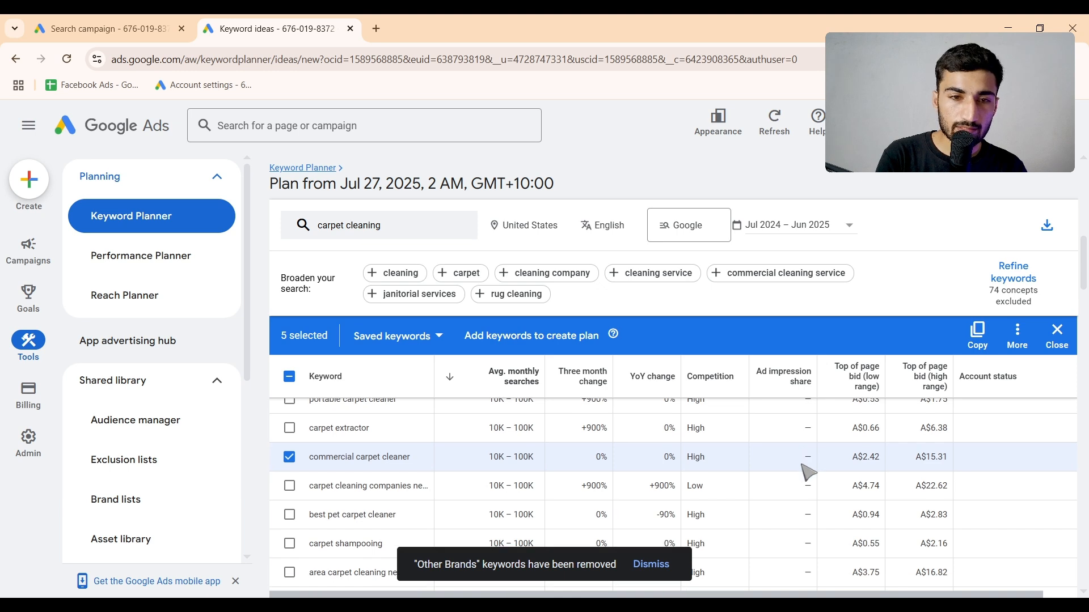
scroll(609, 482, "down", 2)
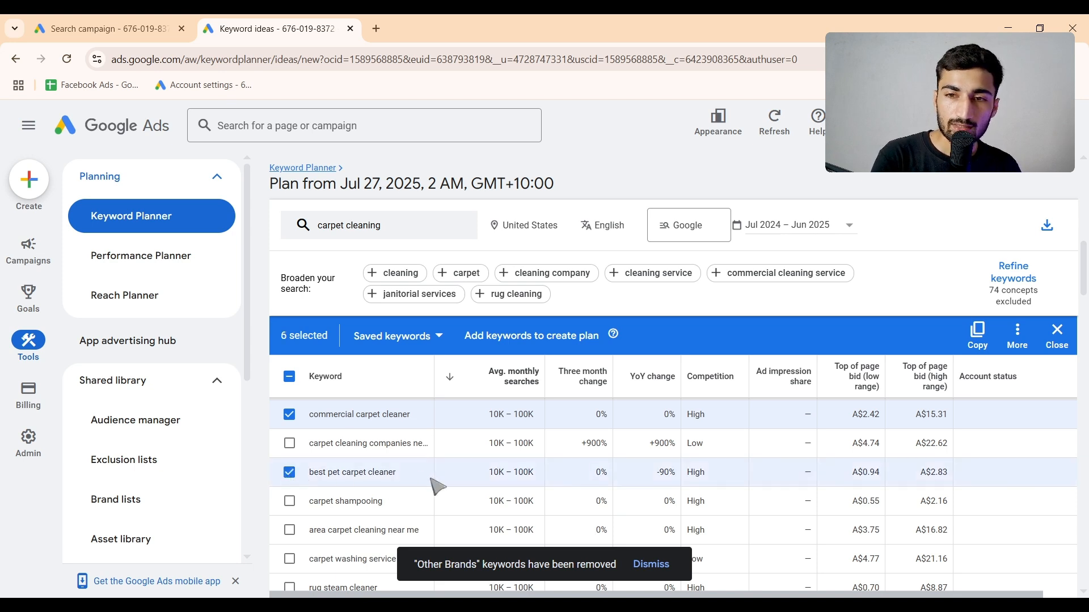
Step: Find "carpet and rug cleaner" further down the keyword ideas and add it to the selection
scroll(433, 482, "down", 1)
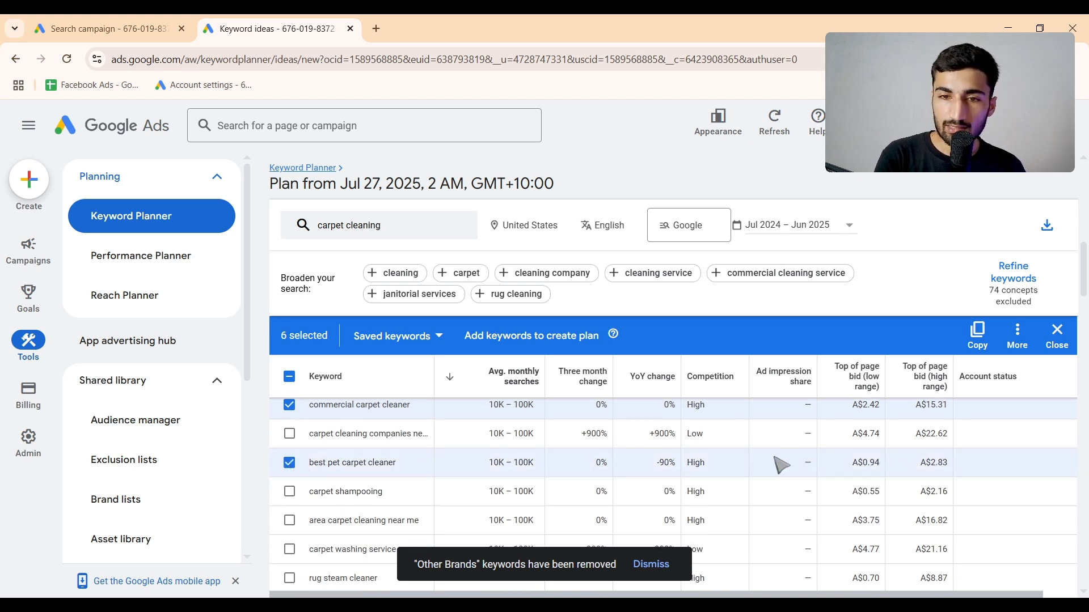
scroll(782, 465, "down", 1)
scroll(543, 465, "down", 5)
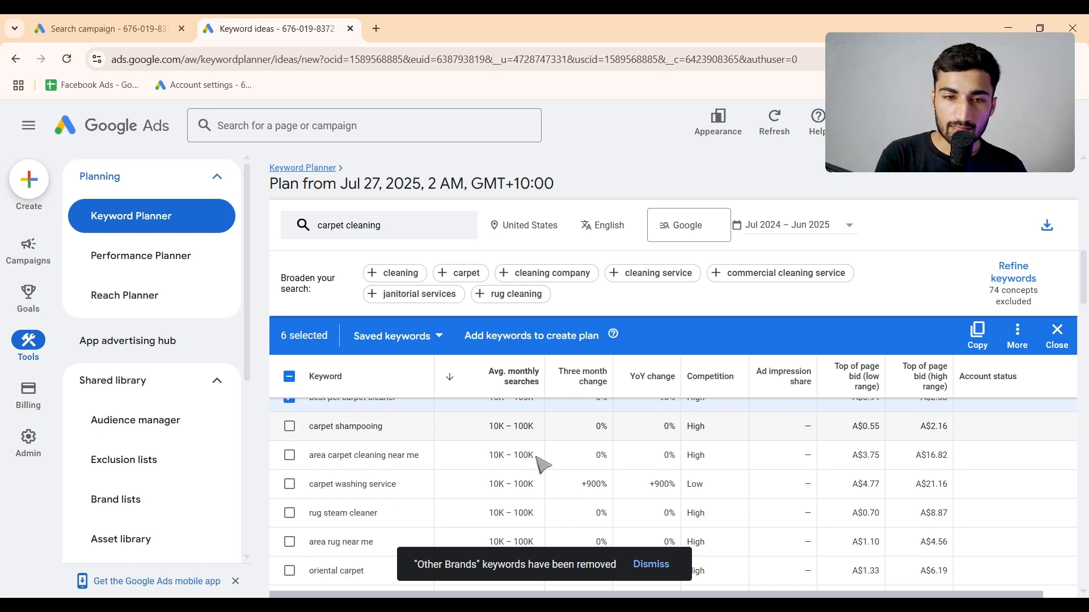
scroll(544, 465, "down", 3)
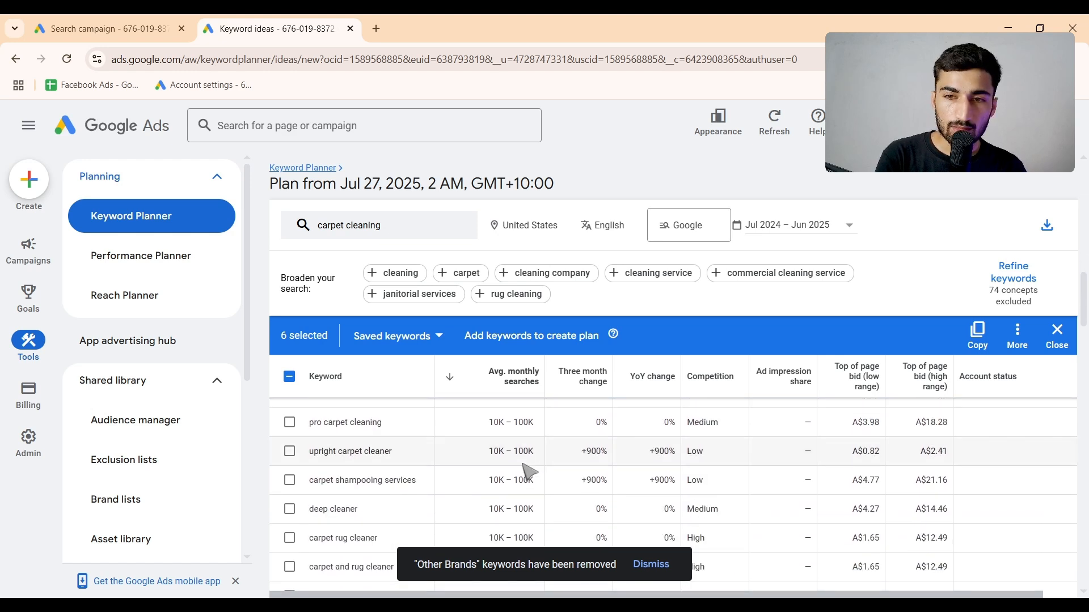
scroll(716, 481, "down", 3)
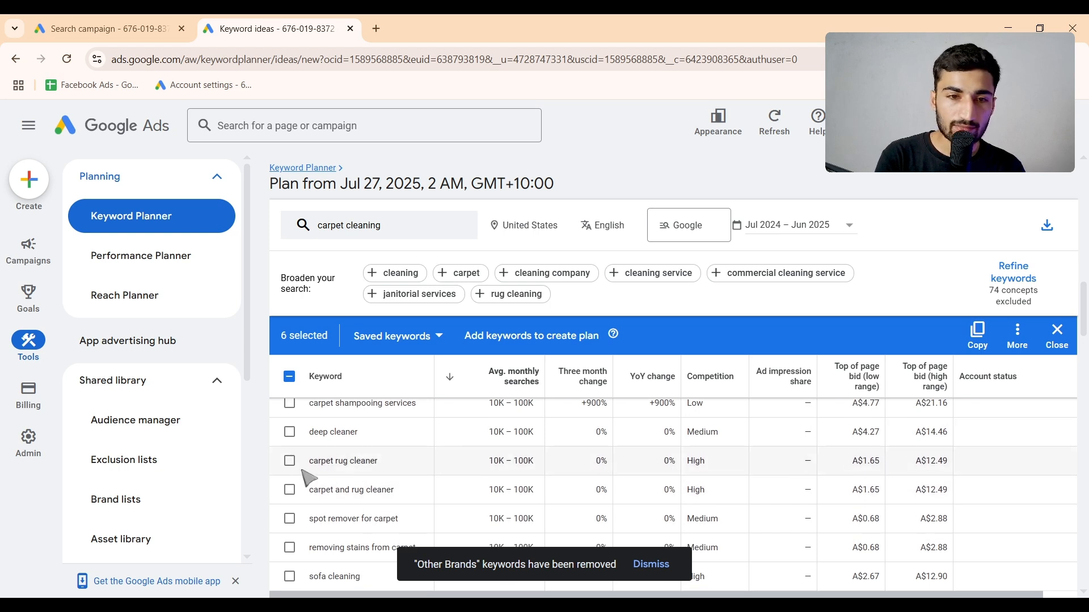
left_click(290, 491)
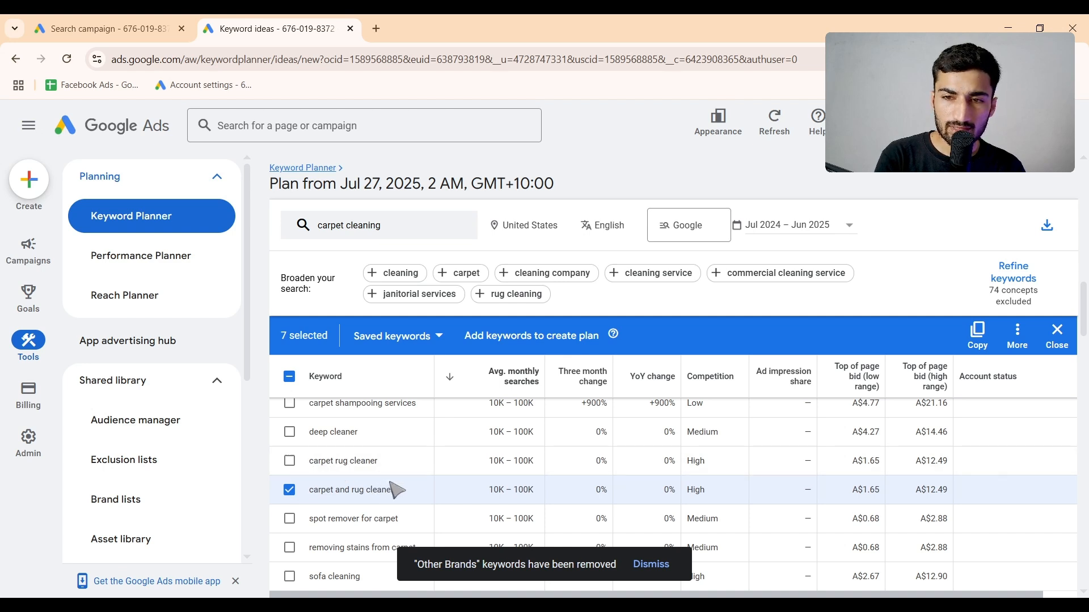
Step: Widen the Keyword column to show full phrases and select "professional carpet cleaning near me"
scroll(388, 484, "down", 1)
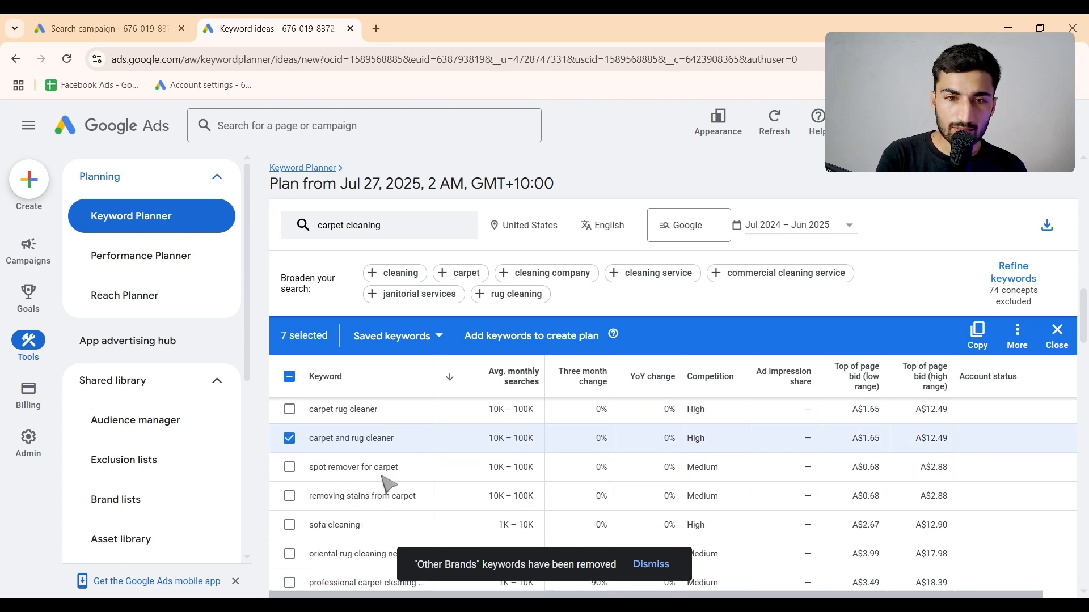
scroll(388, 484, "down", 2)
scroll(389, 484, "down", 1)
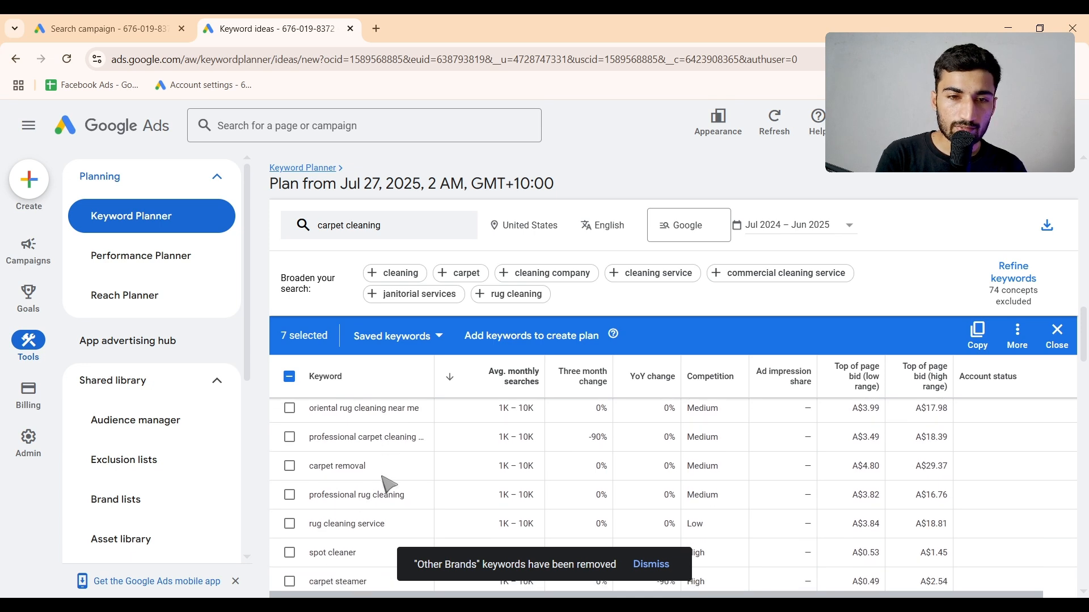
scroll(417, 470, "up", 1)
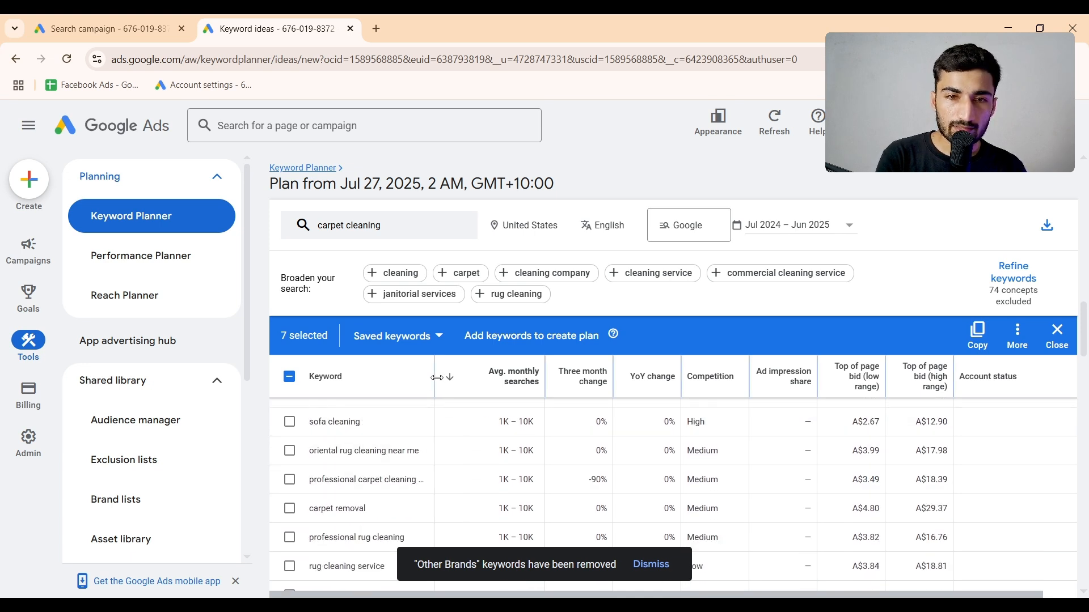
left_click_drag(435, 377, 505, 379)
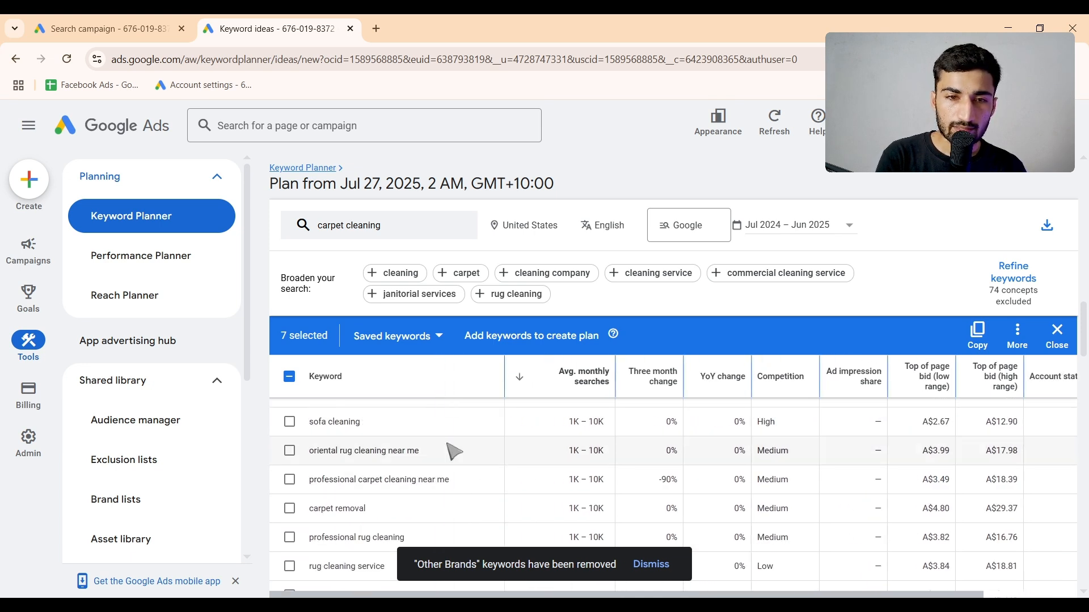
left_click(290, 480)
Step: Add the keyword idea "pet carpet cleaner" to the selection
scroll(395, 486, "down", 1)
scroll(395, 486, "down", 3)
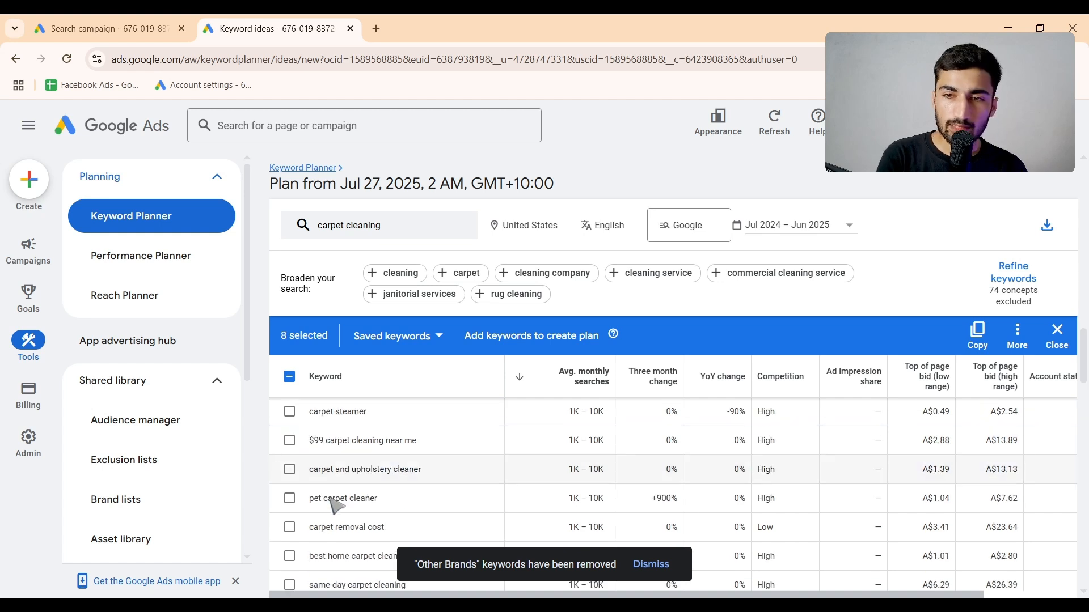
scroll(329, 493, "down", 1)
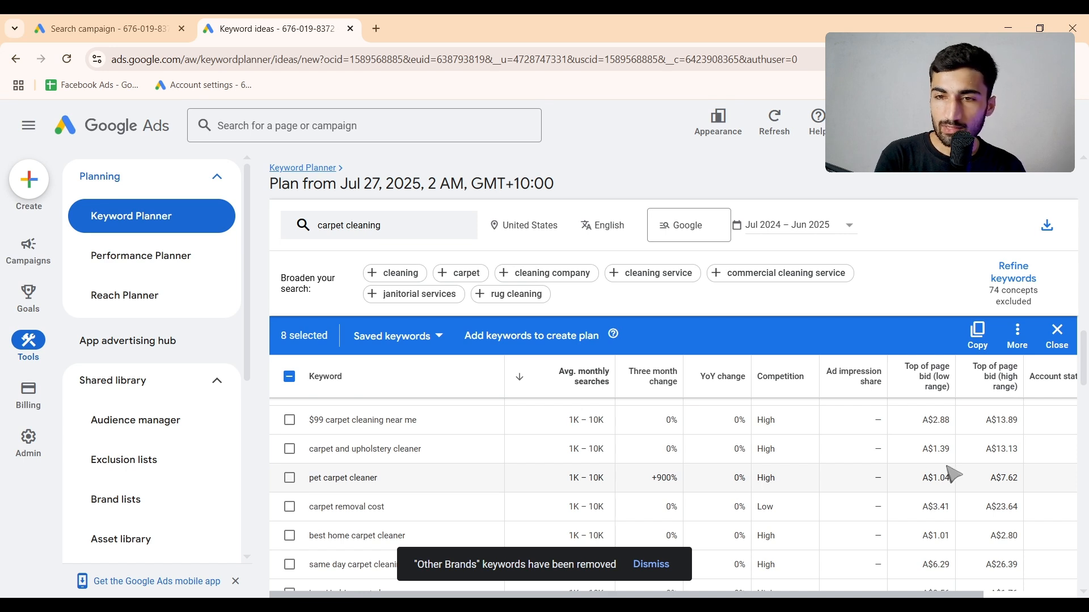
left_click(289, 478)
Step: Look through the lower-volume keyword ideas and add "small carpet cleaner" to the selection
scroll(351, 483, "down", 1)
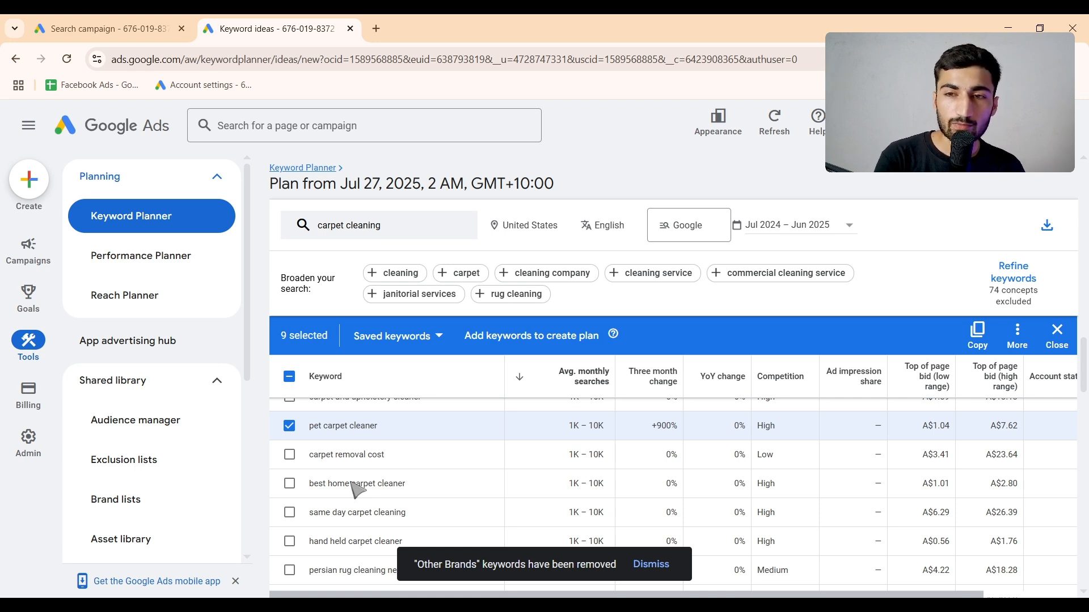
scroll(357, 488, "down", 2)
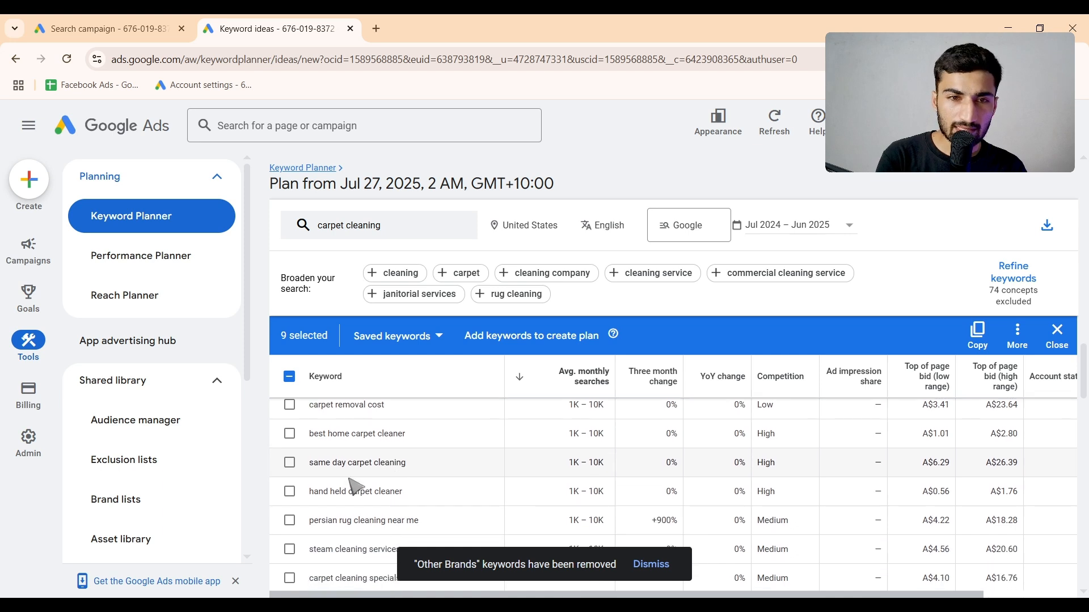
scroll(354, 486, "down", 1)
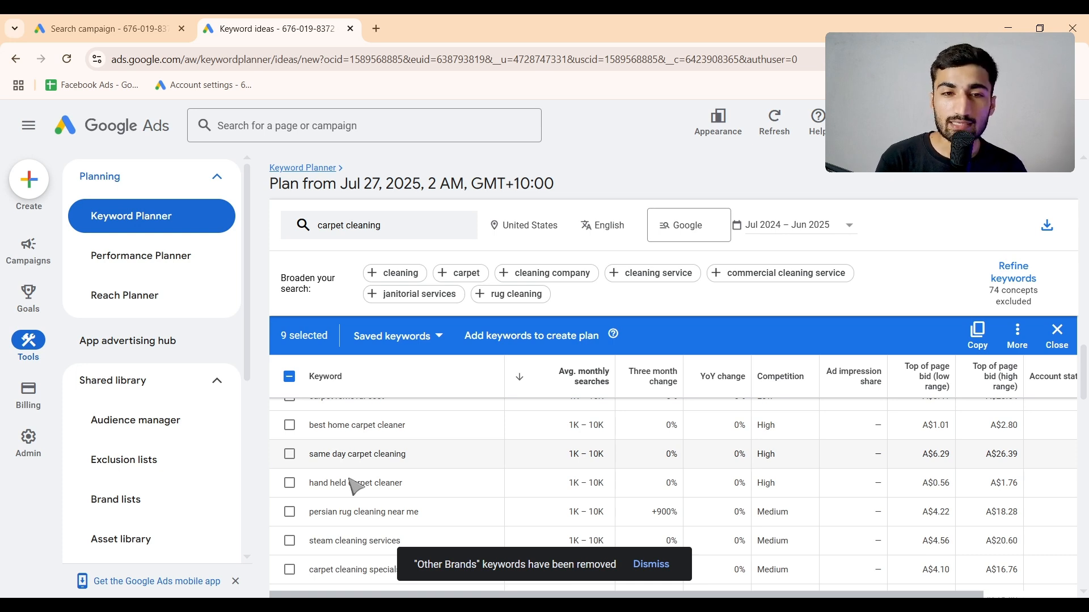
scroll(355, 487, "down", 4)
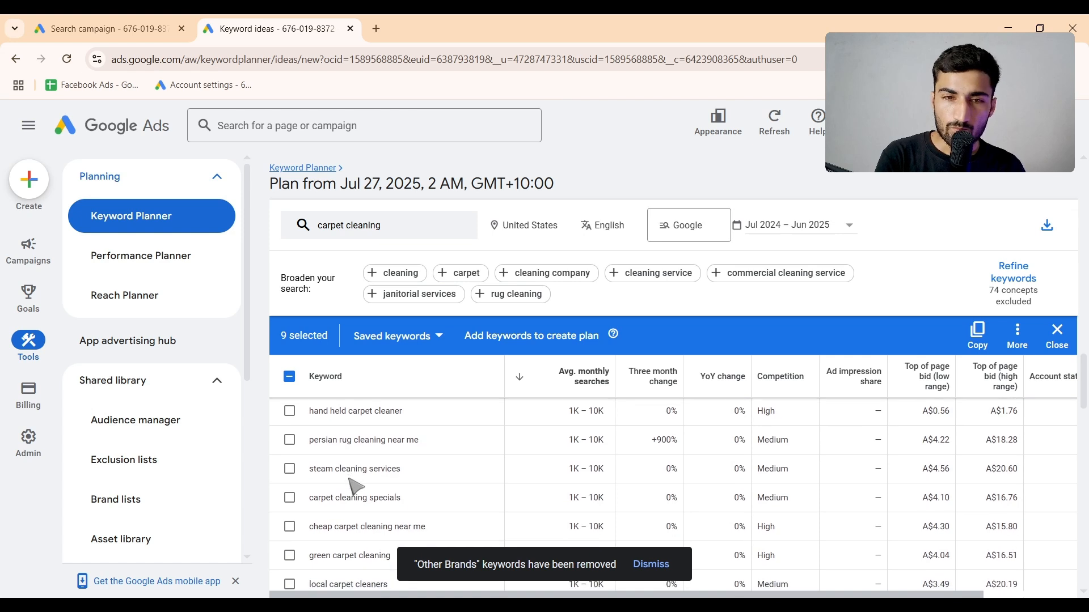
scroll(353, 487, "down", 2)
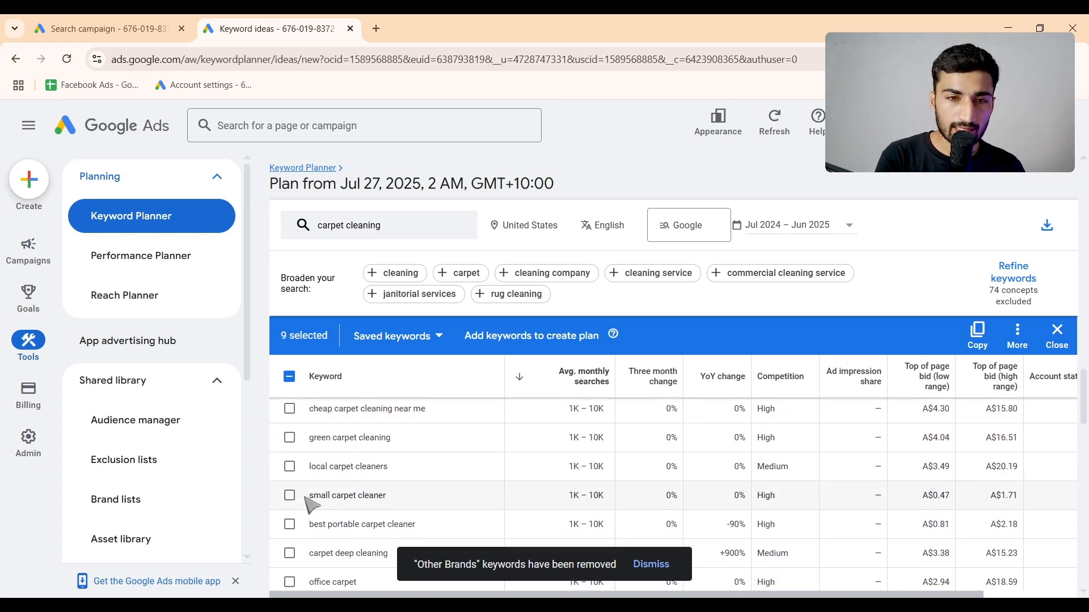
left_click(290, 495)
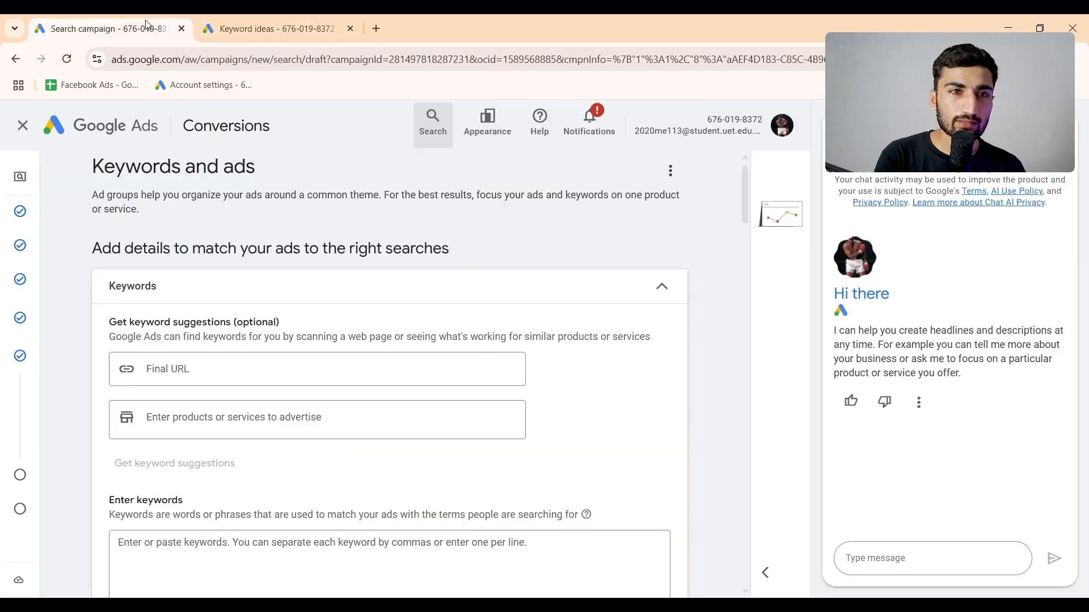
Step: Copy the selected Keyword Planner ideas, from "carpet cleaning near me" to "small carpet cleaner", into the Search campaign's keyword entry, one per line
left_click(146, 25)
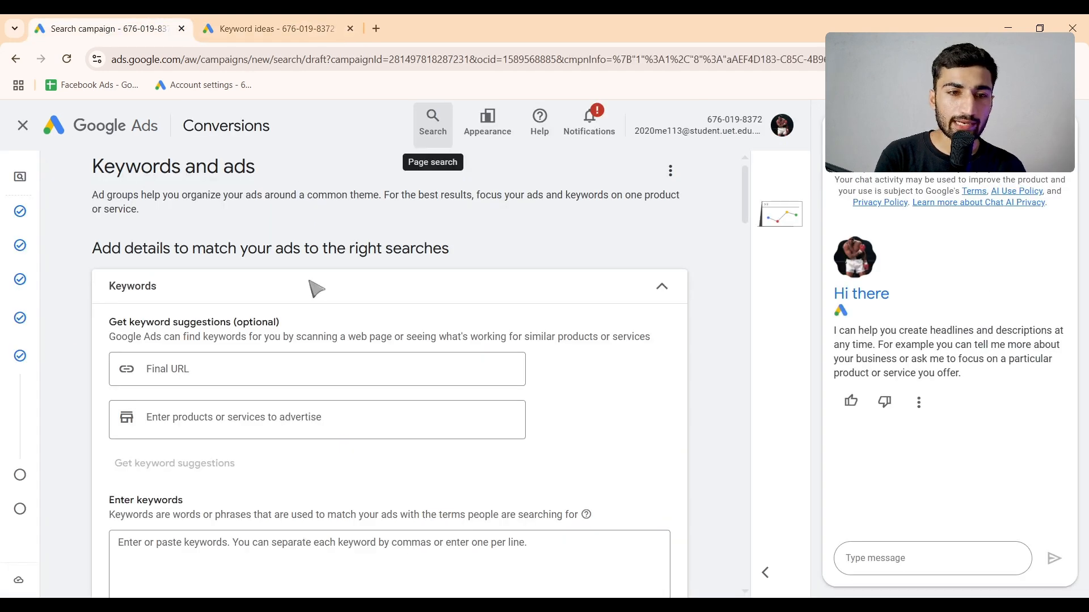
scroll(284, 309, "down", 3)
left_click(221, 347)
type("carpet cleaning near me carpet cleaning services near me best carpet cleaner professional carpet cleaning commercial carpet cleaner best pet carpet cleaner carpet and rug cleaner professional carpet cleaning near me pet carpet cleaner small carpet cleaner")
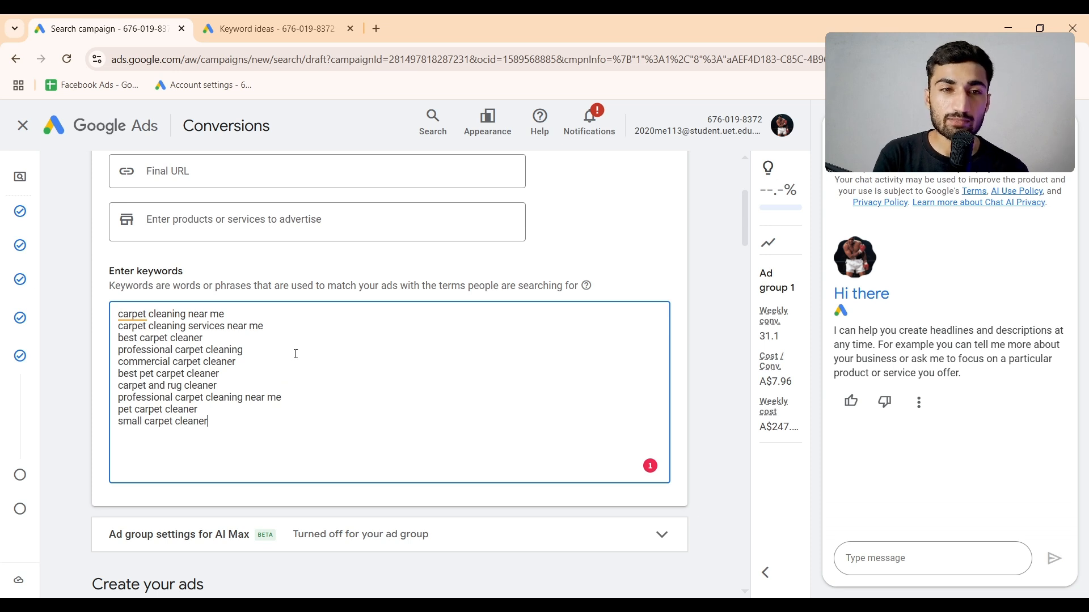
Step: Try to make "carpet cleaning near me" an exact match keyword by enclosing it in square brackets
left_click(233, 316)
type("]")
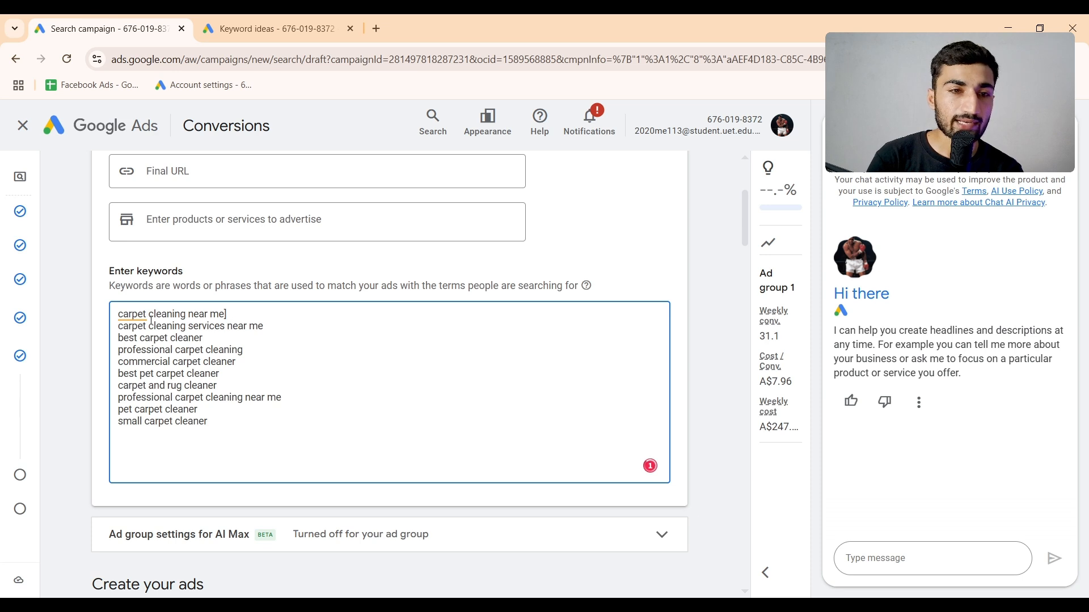
key("Home")
type("[")
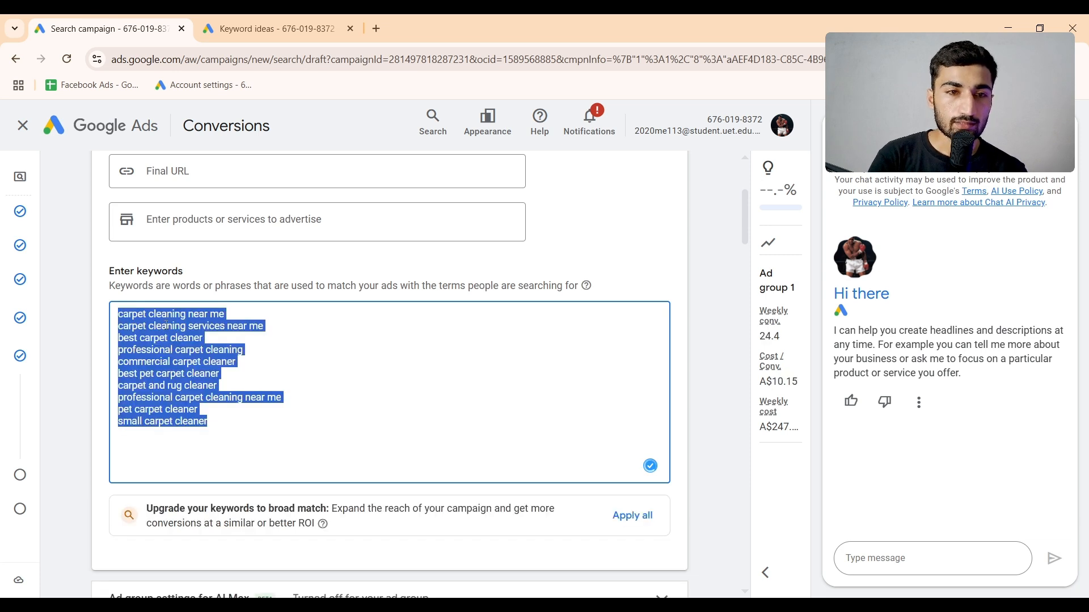
Step: Search the web for "convert broad to exact match", open keywordmatchtypetool.com and activate its first word list for entry
left_click(378, 26)
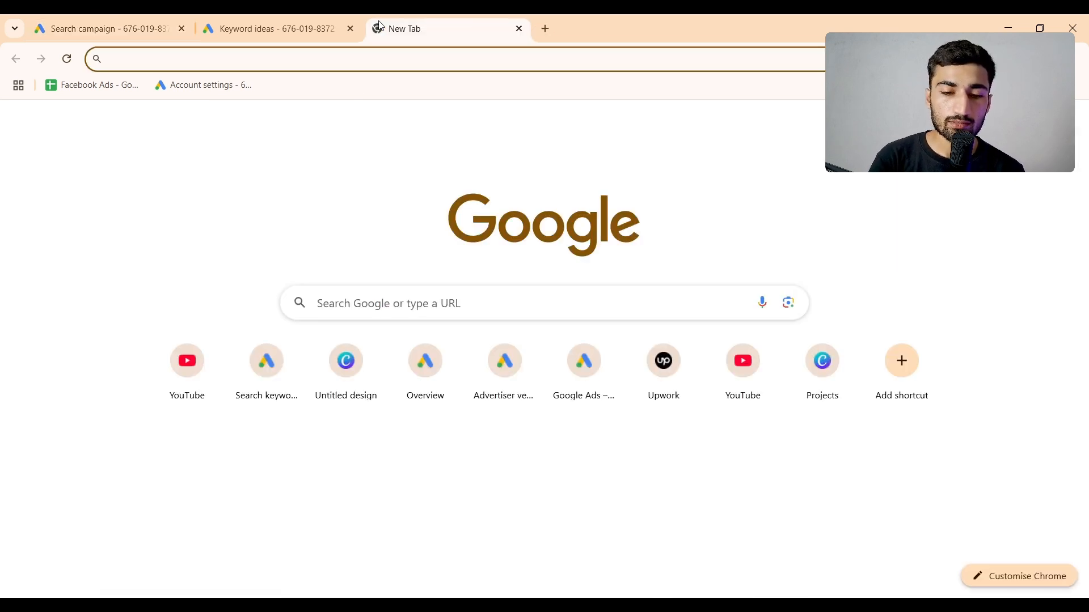
type("convert")
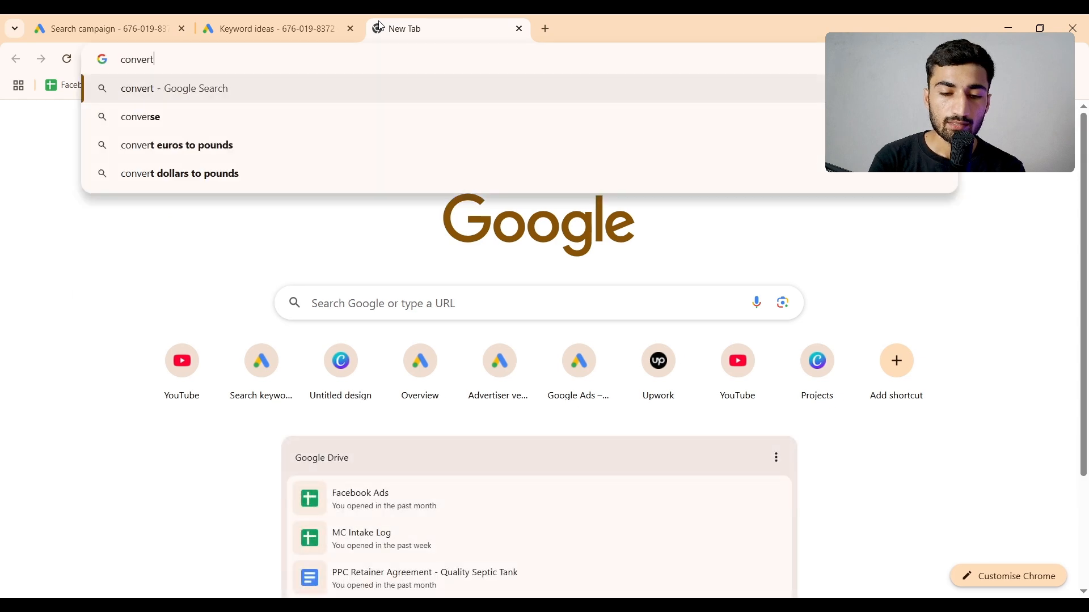
type(" broad to exact")
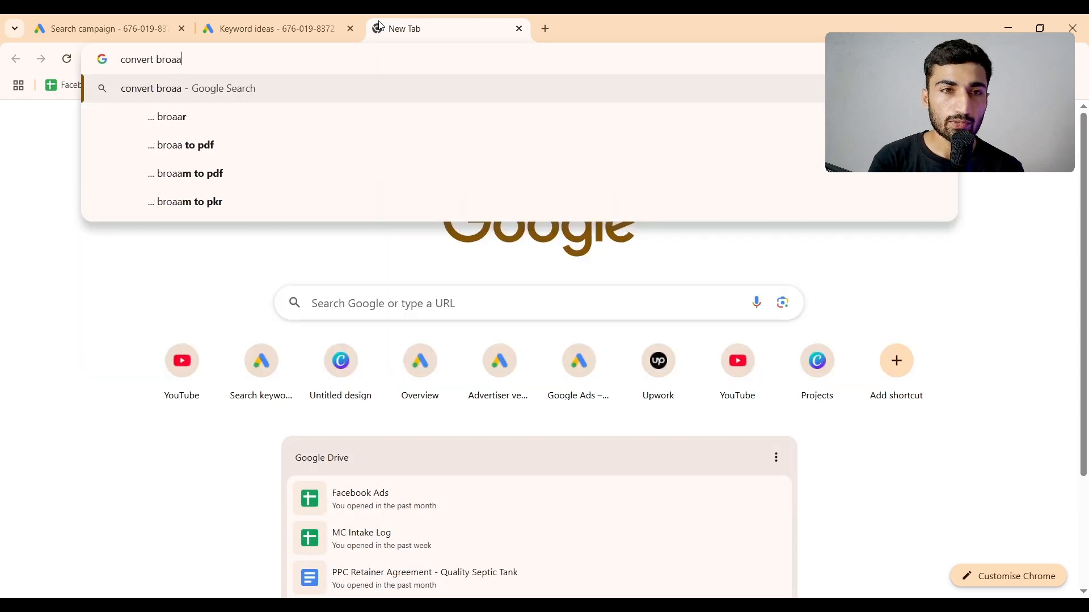
type(" match")
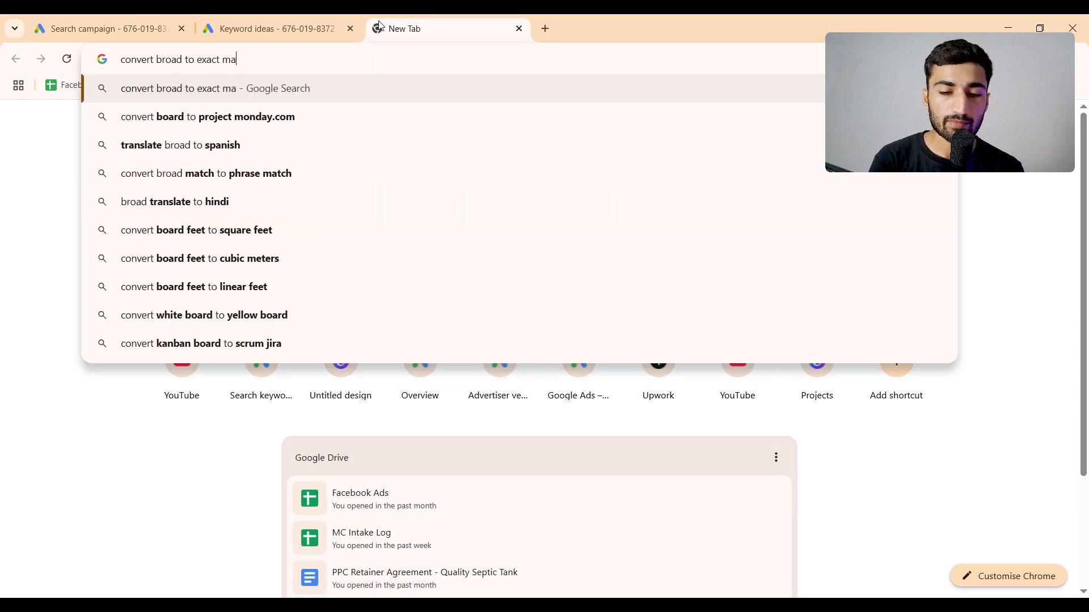
key("Return")
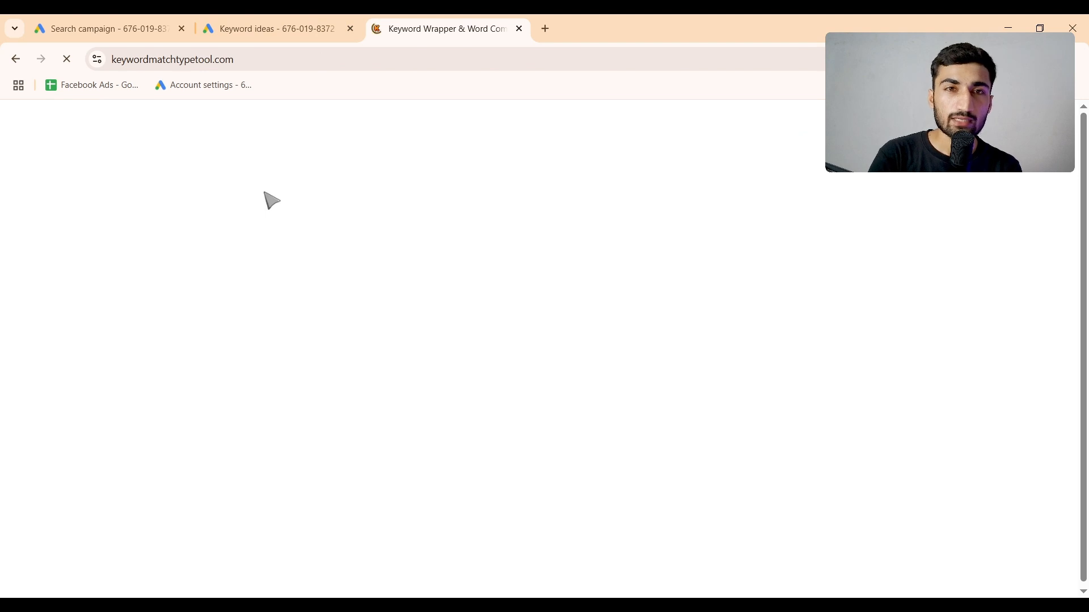
left_click(246, 224)
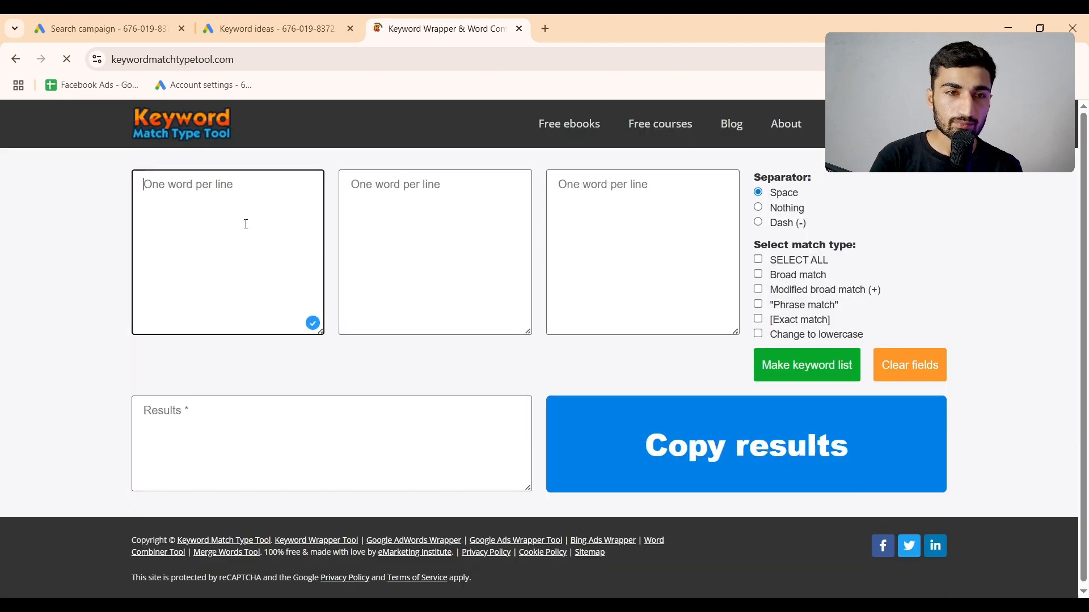
Step: Paste the copied carpet cleaning keywords into the first word list and generate an exact match version of the keyword list
key("ctrl+v")
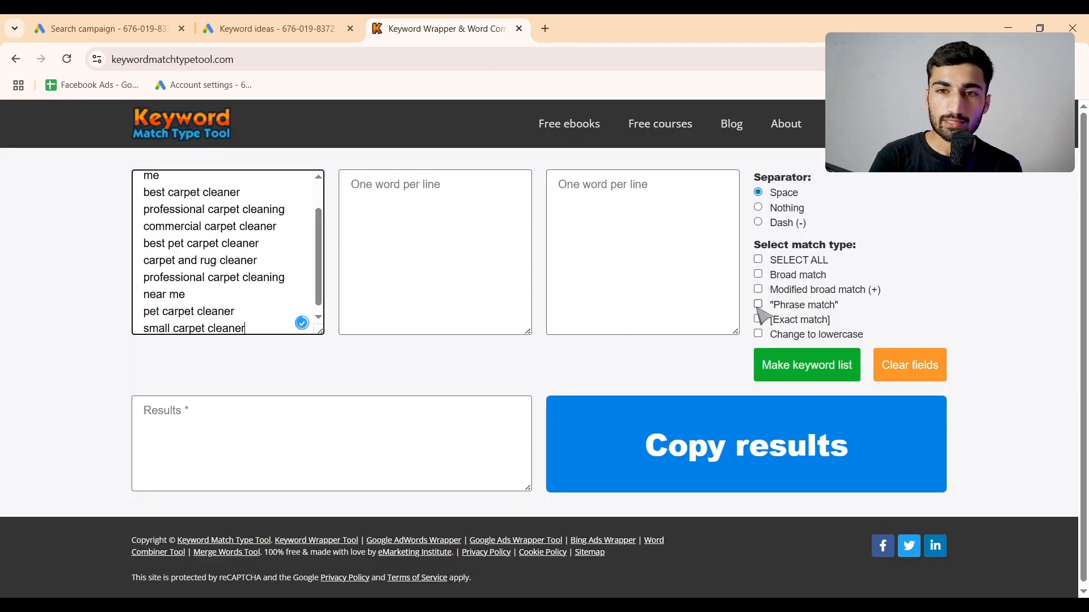
left_click(758, 319)
left_click(783, 366)
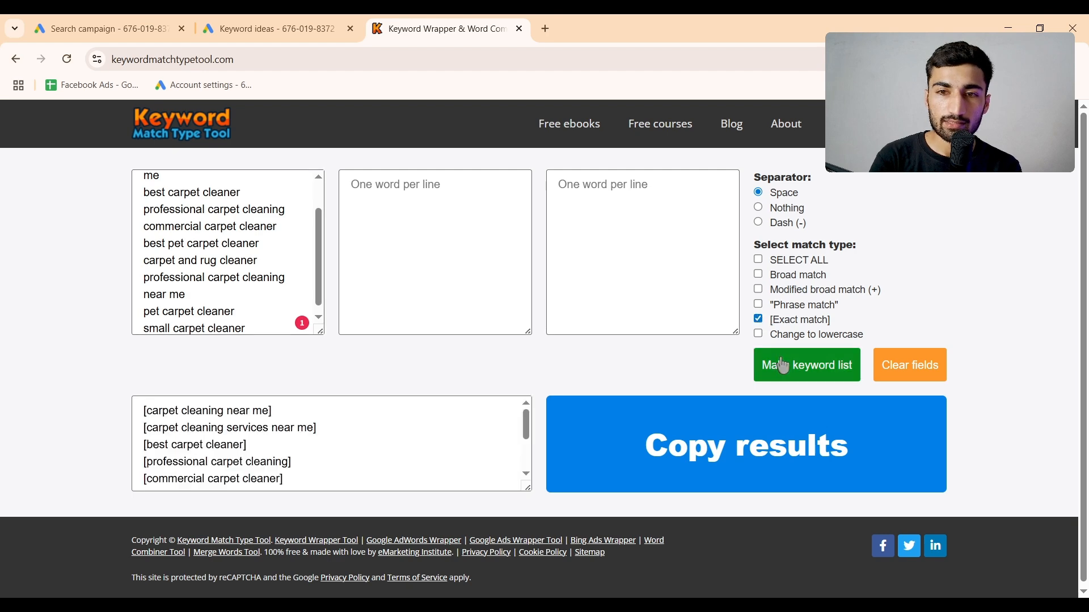
Step: Copy all the bracketed exact match results and replace the broad match keywords in the Search campaign's keyword entry with them
left_click(290, 463)
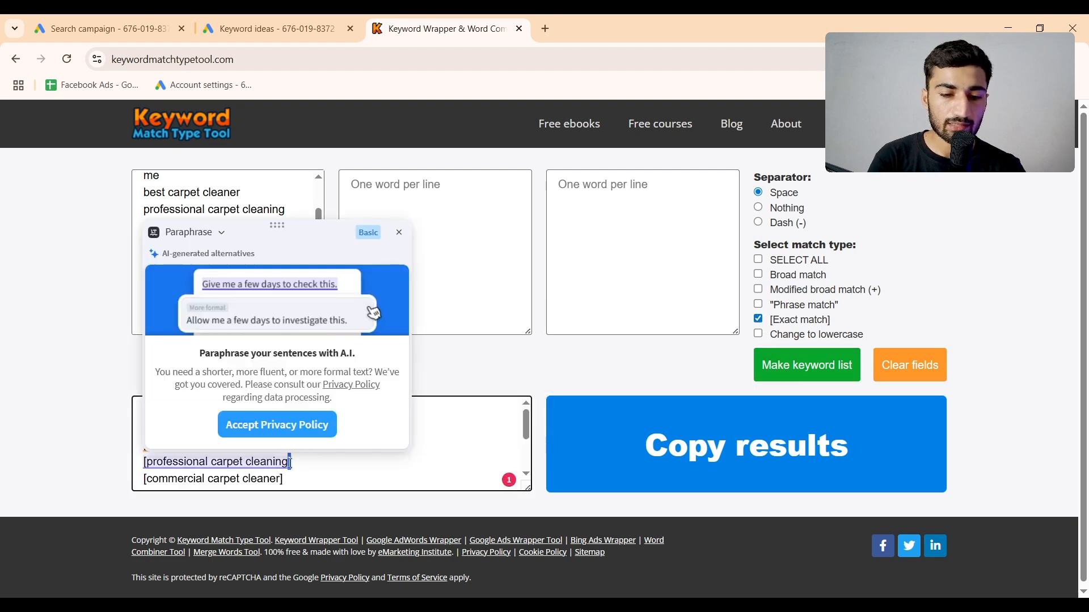
key("ctrl+a")
key("ctrl+c")
left_click(166, 27)
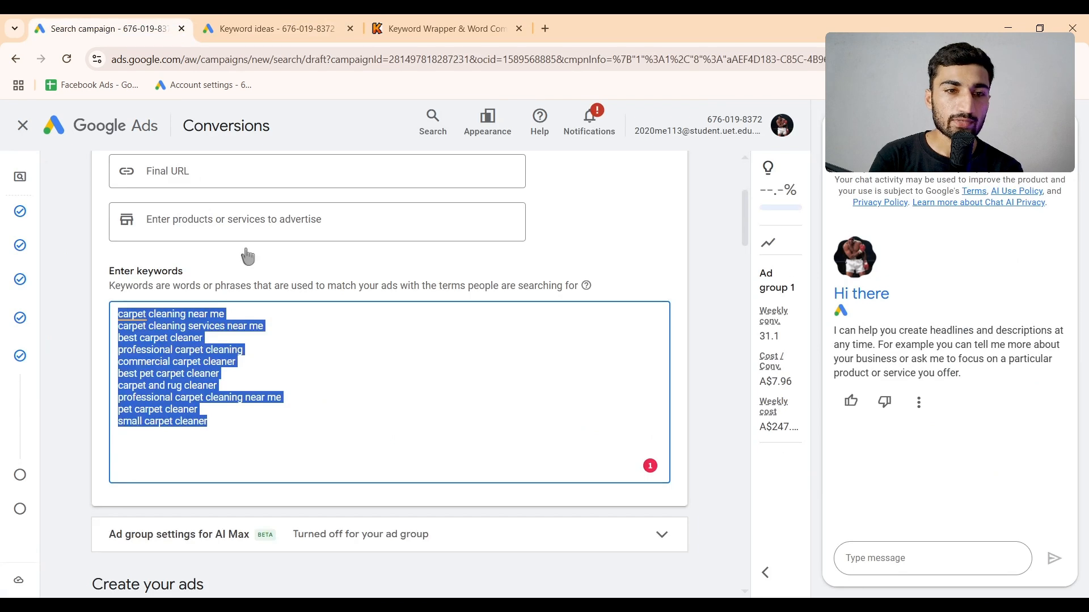
key("ctrl+v")
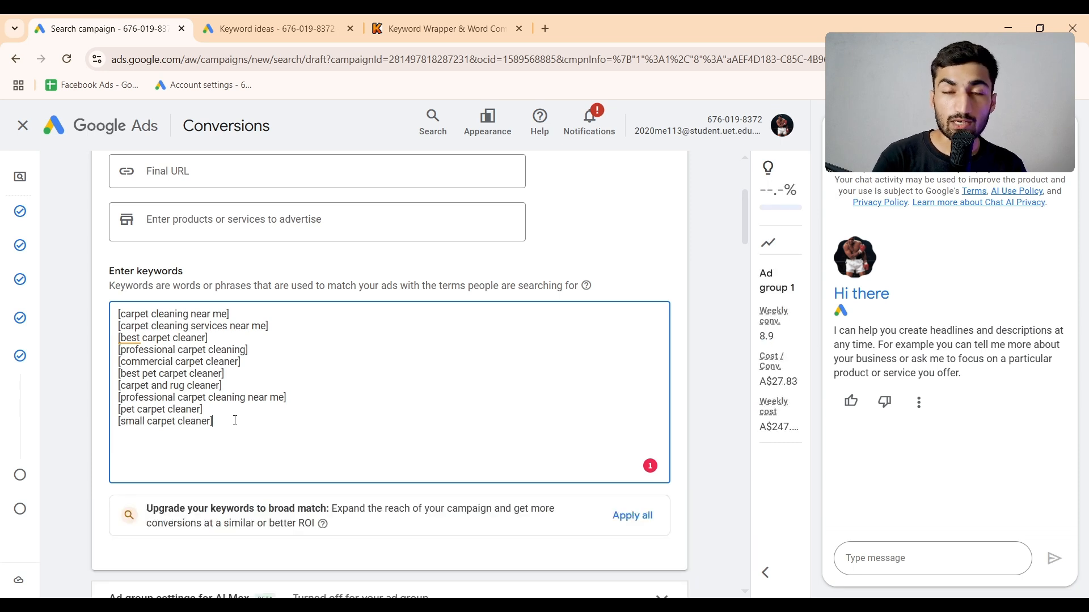
scroll(334, 406, "down", 1)
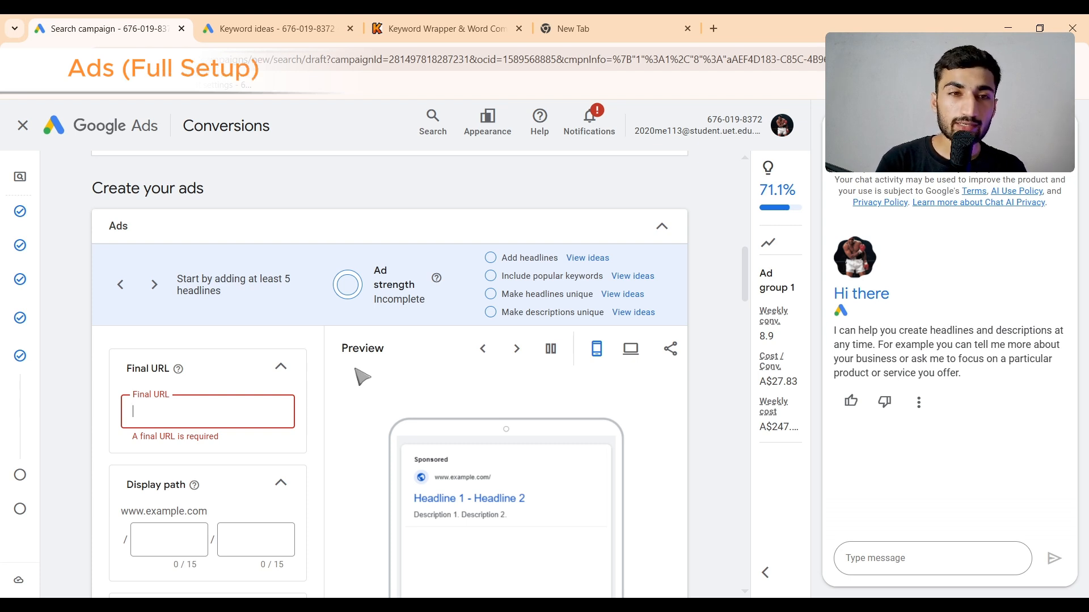
scroll(355, 368, "up", 1)
scroll(344, 393, "down", 2)
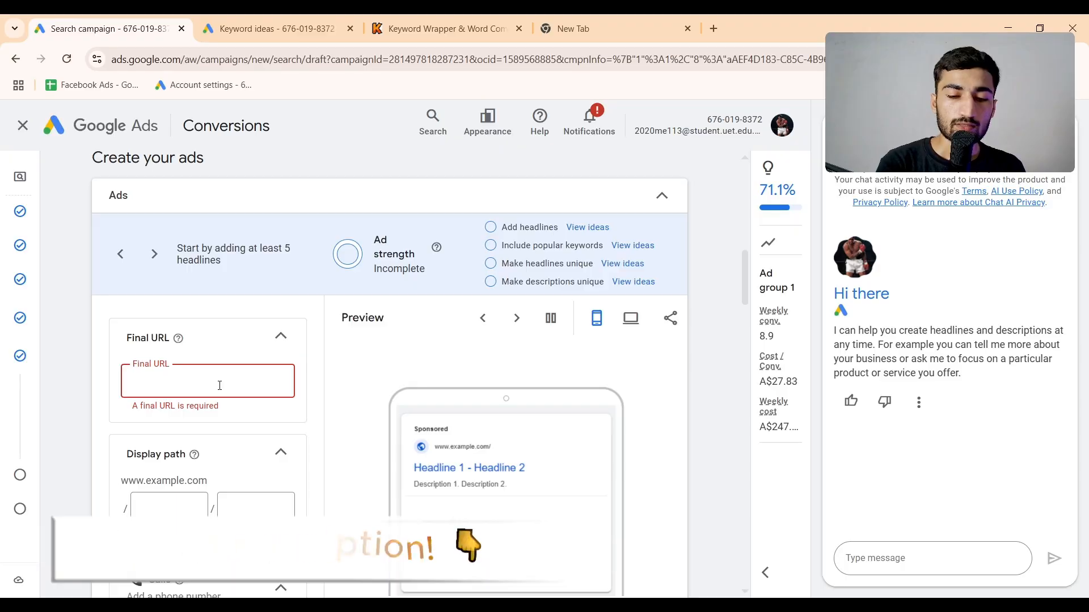
key("ctrl+v")
left_click(329, 405)
Step: Set the ad's display path to "carpet" followed by "cleaning"
scroll(328, 405, "down", 2)
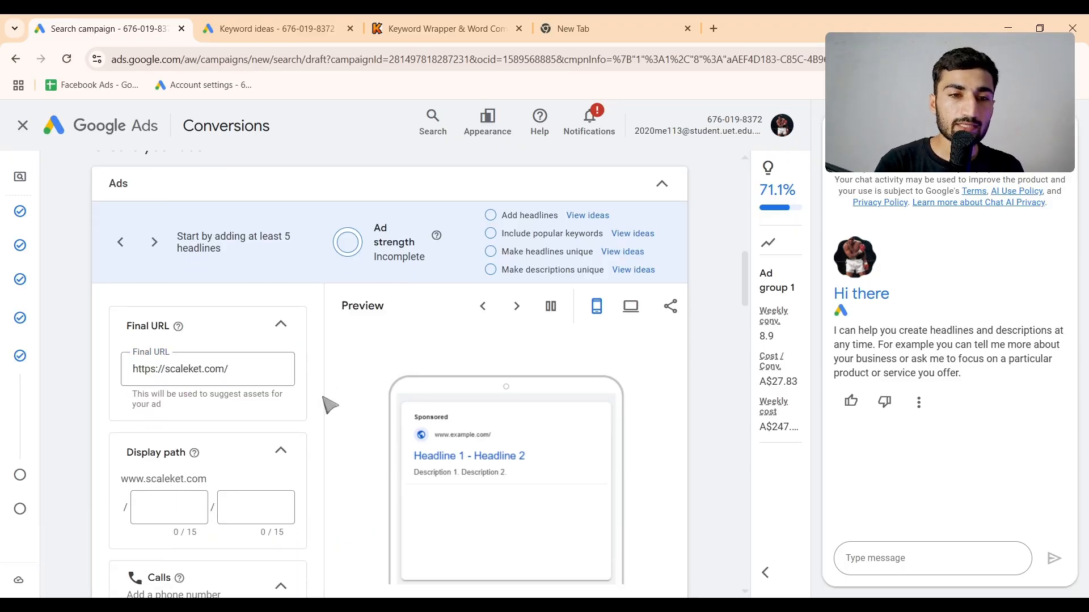
left_click(173, 414)
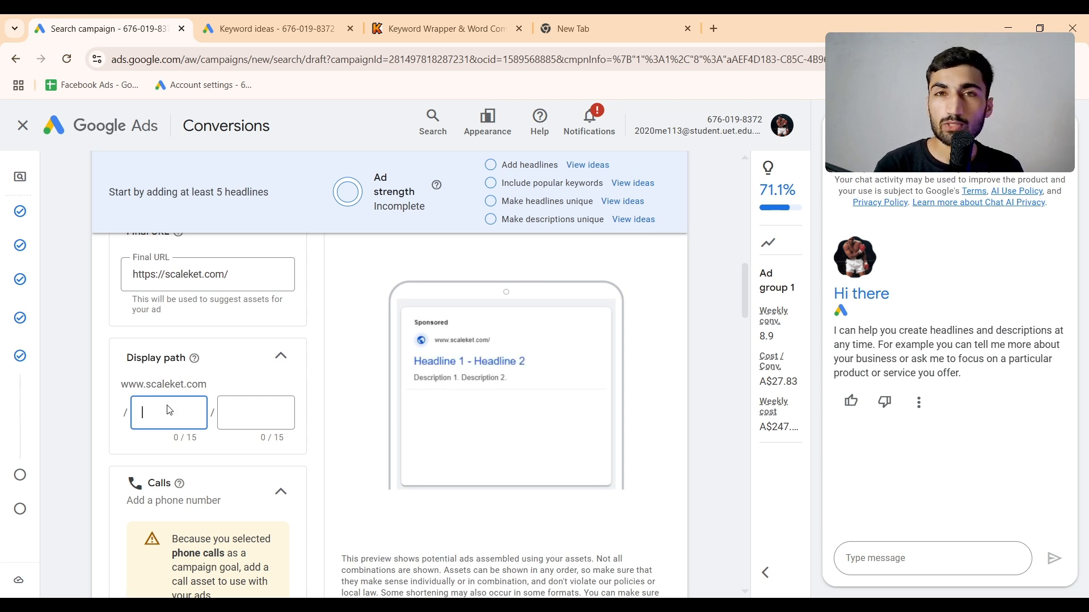
type("carpet")
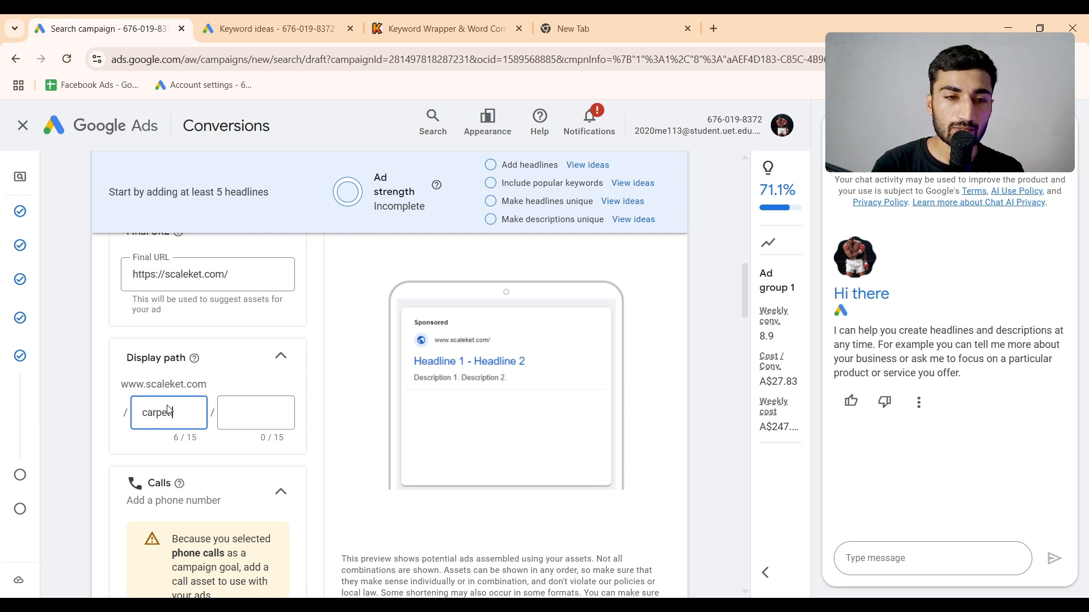
left_click(290, 409)
type("cleaning")
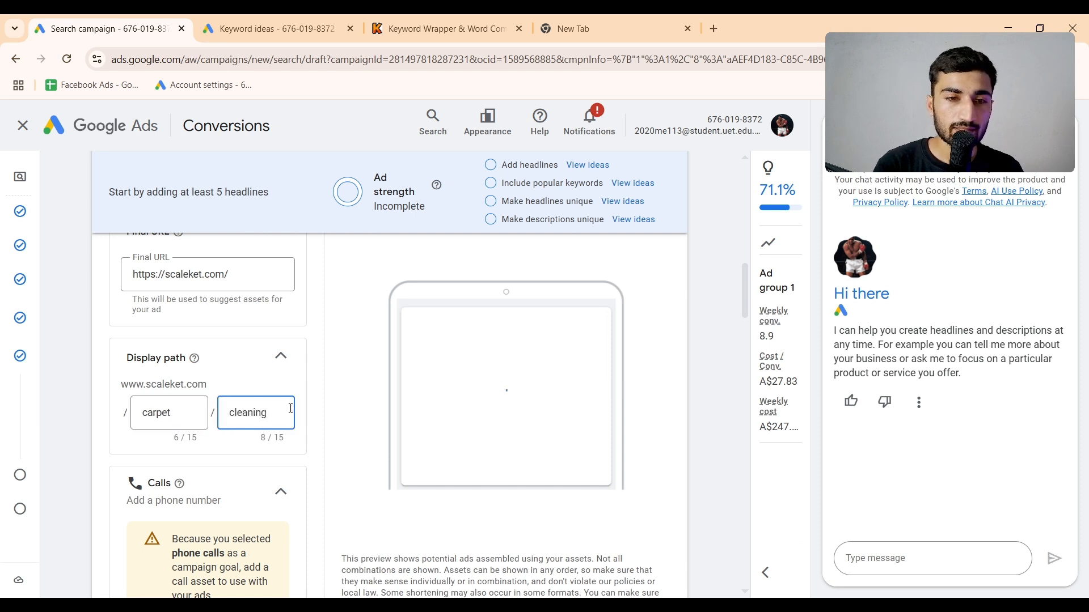
Step: Start a new campaign-level call asset and activate its phone number field for entry
scroll(290, 408, "down", 3)
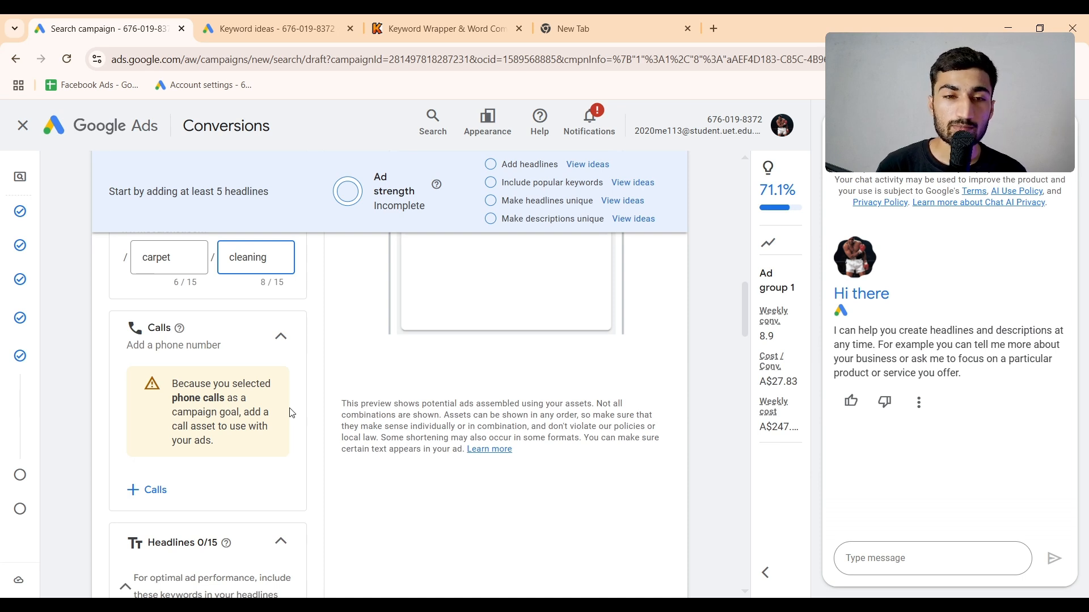
left_click(149, 491)
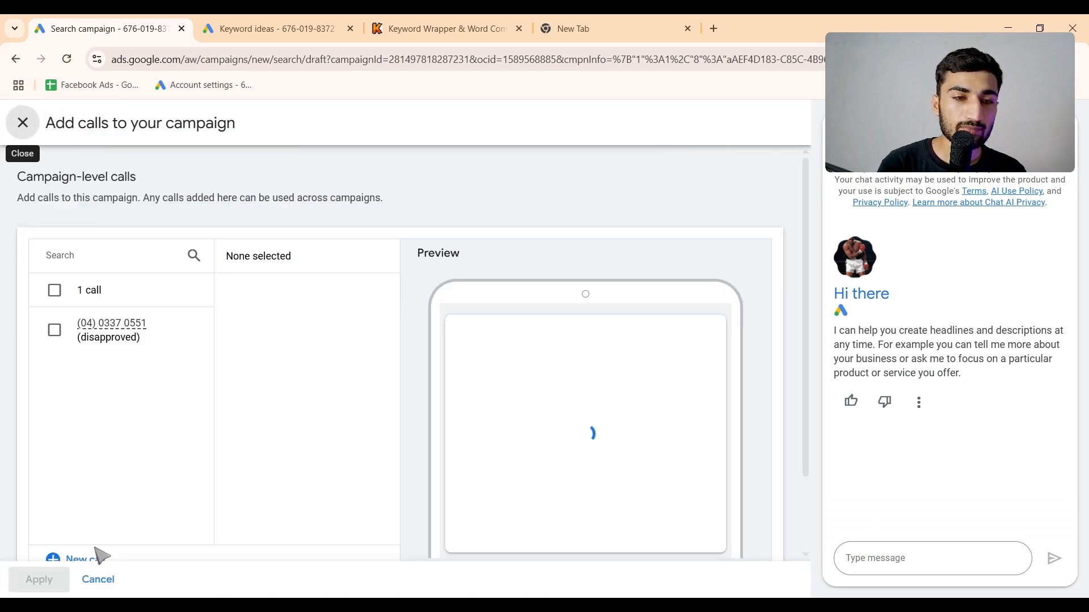
left_click(91, 559)
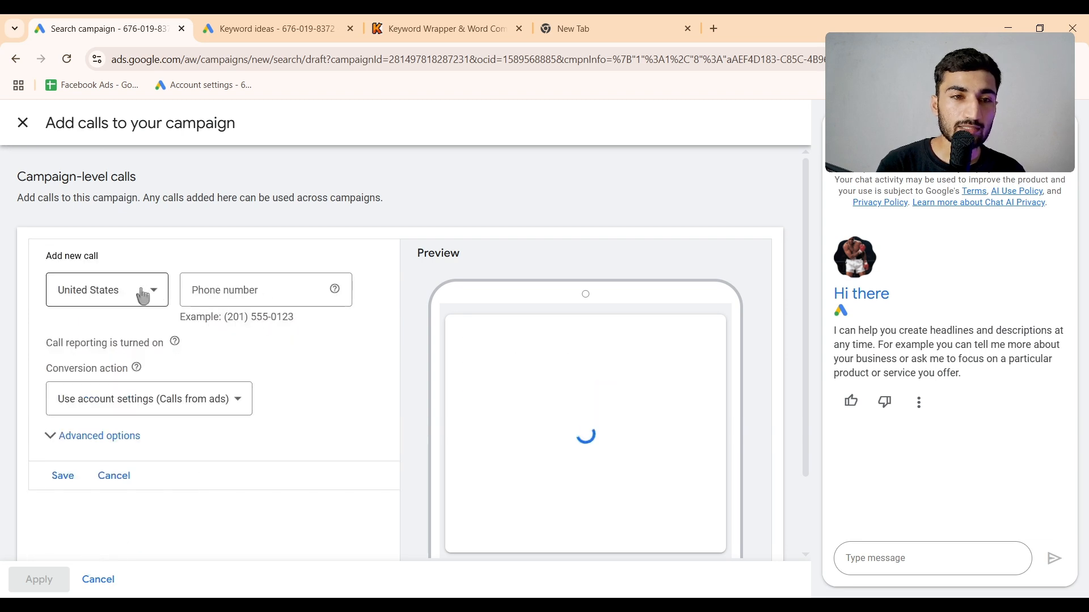
left_click(226, 292)
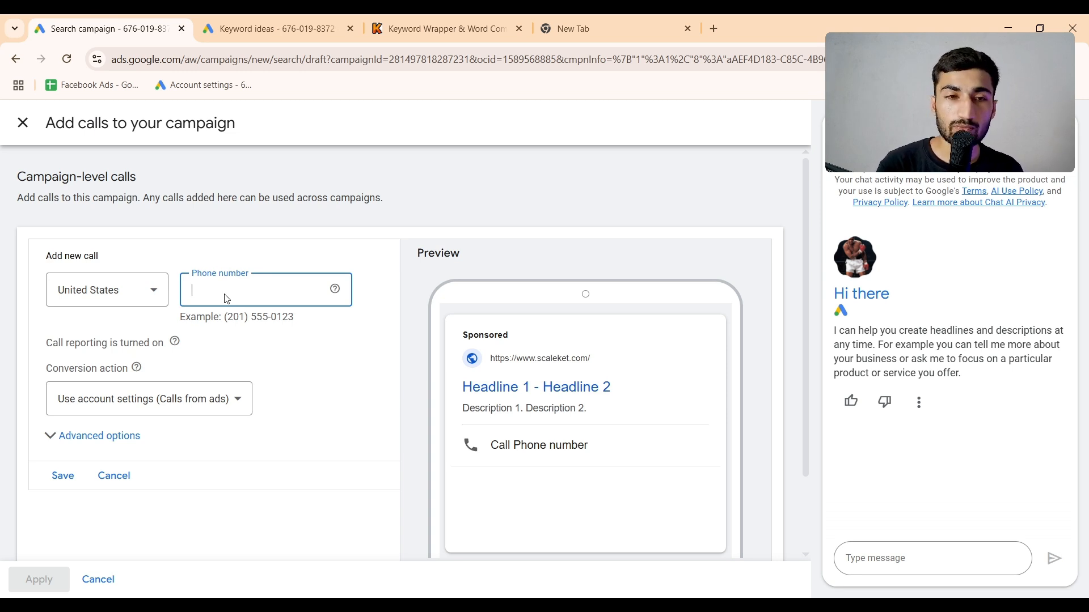
Step: Try to save the new call asset with an all-days schedule from 09:00 to 17:00
left_click(107, 443)
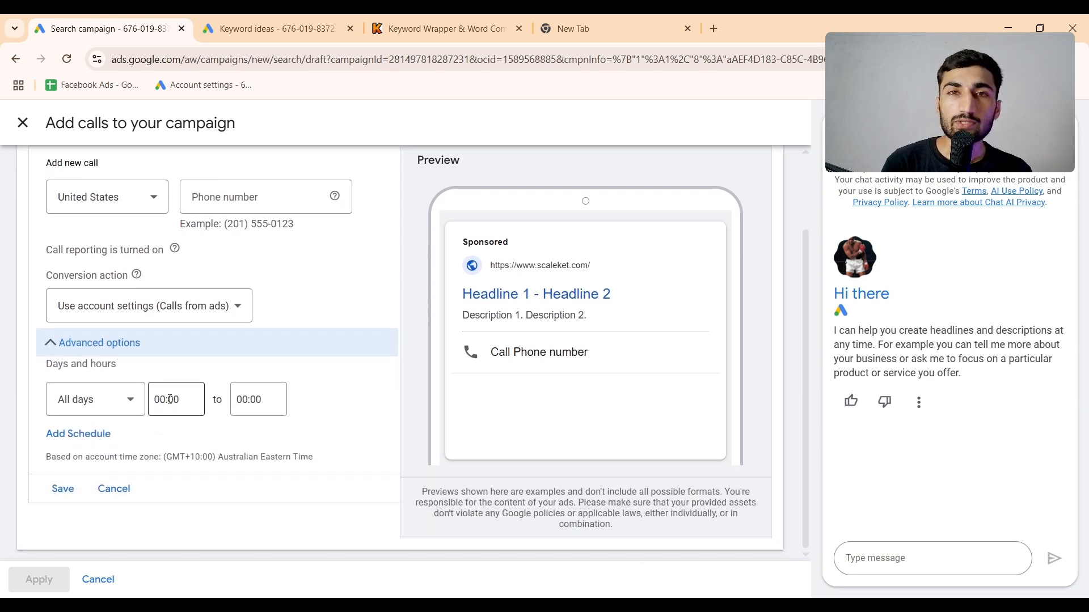
left_click(170, 400)
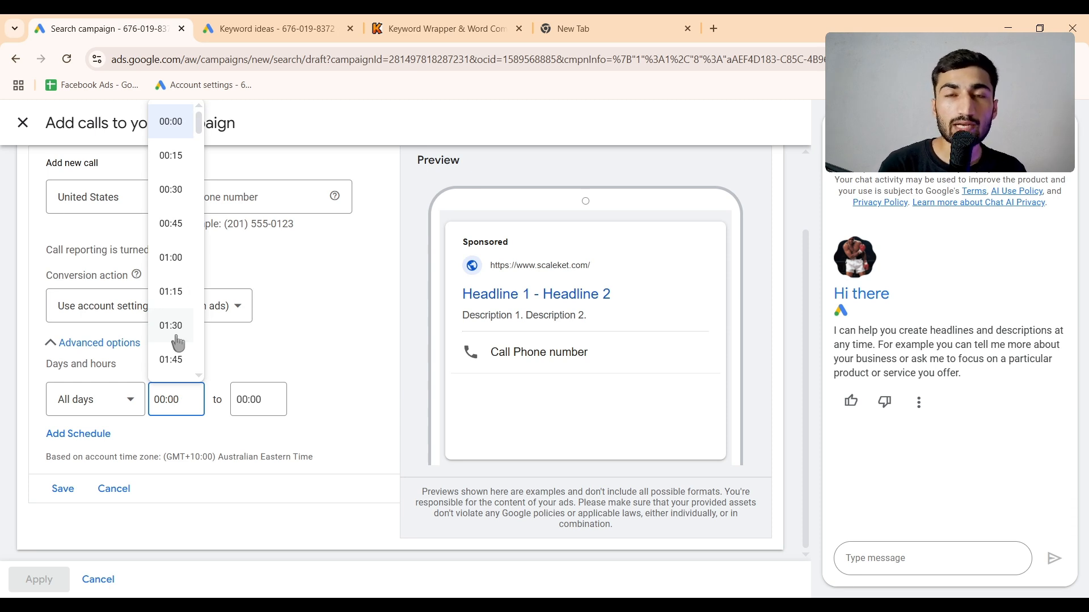
scroll(177, 343, "down", 8)
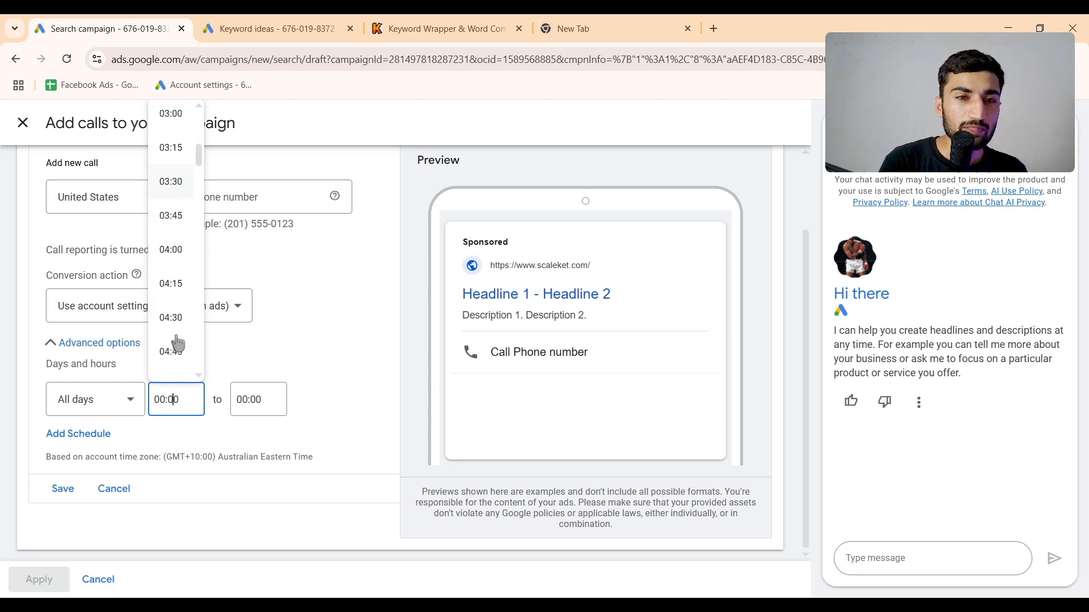
scroll(178, 341, "down", 2)
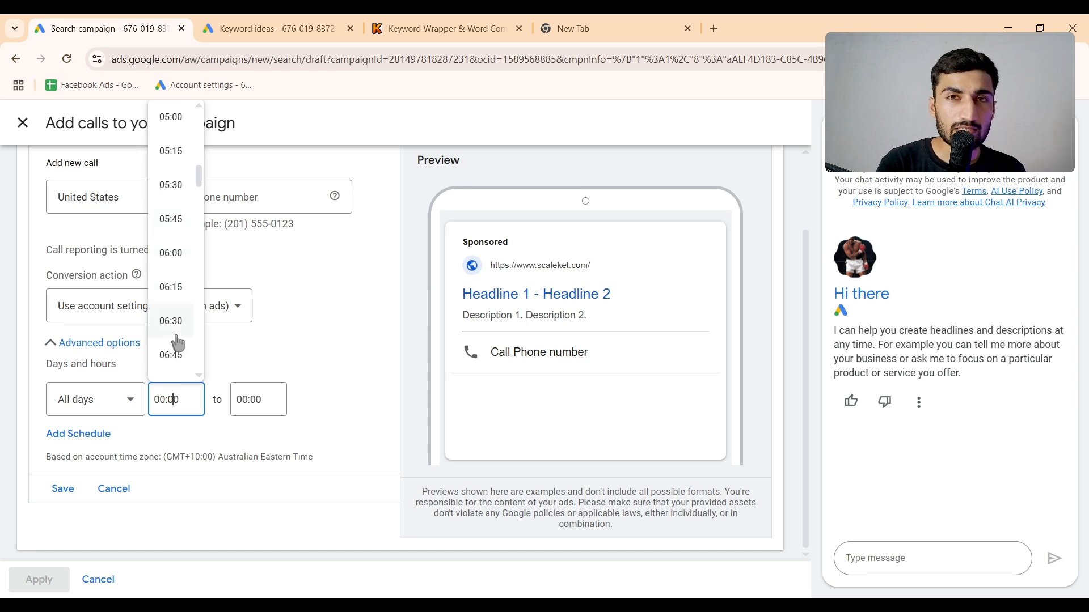
scroll(177, 343, "down", 5)
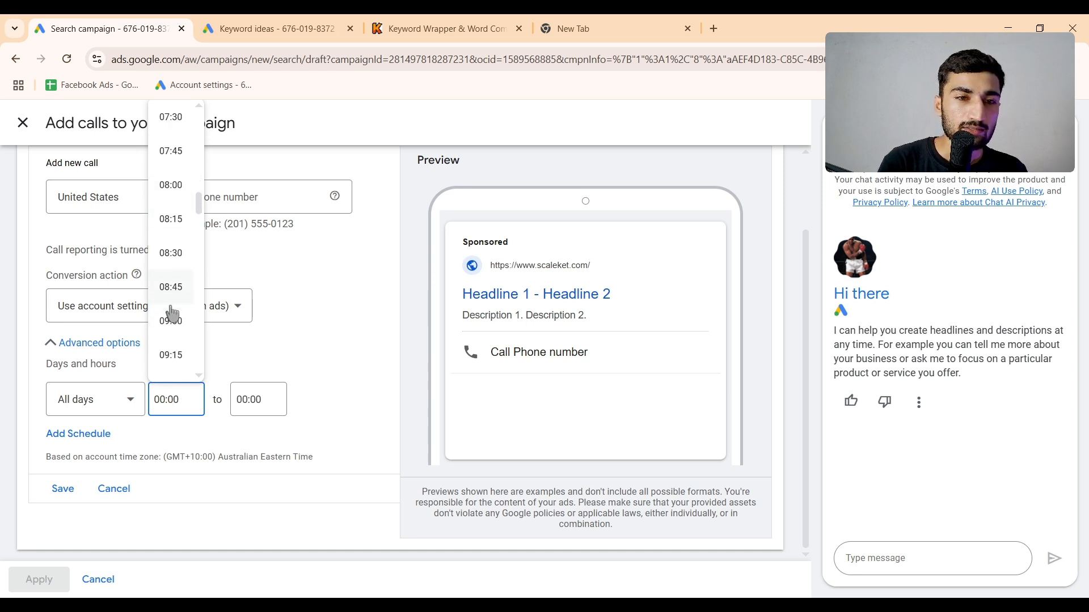
left_click(171, 327)
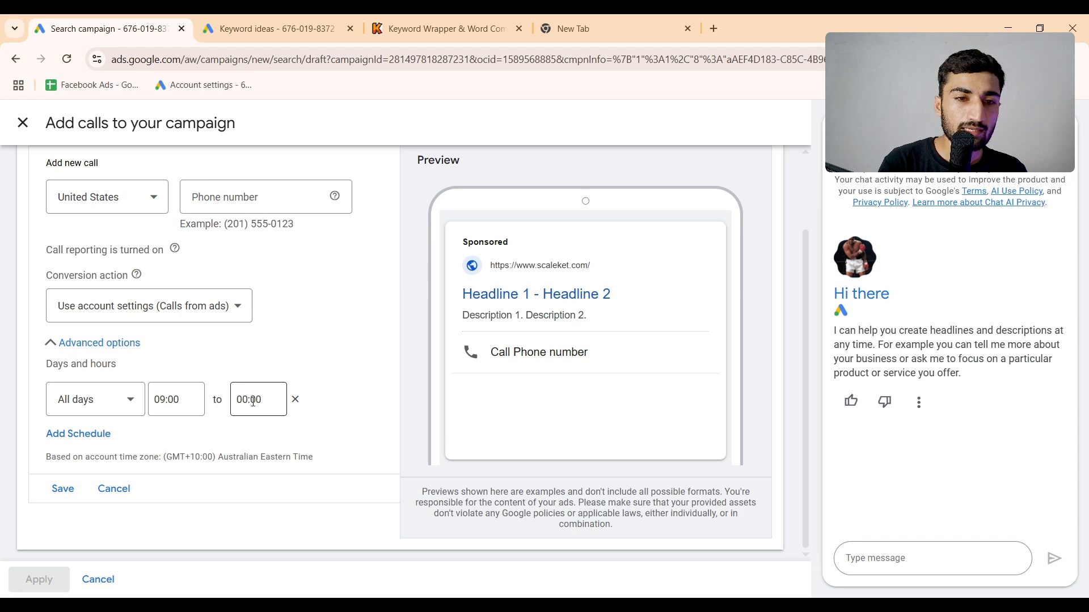
left_click(246, 401)
type("17")
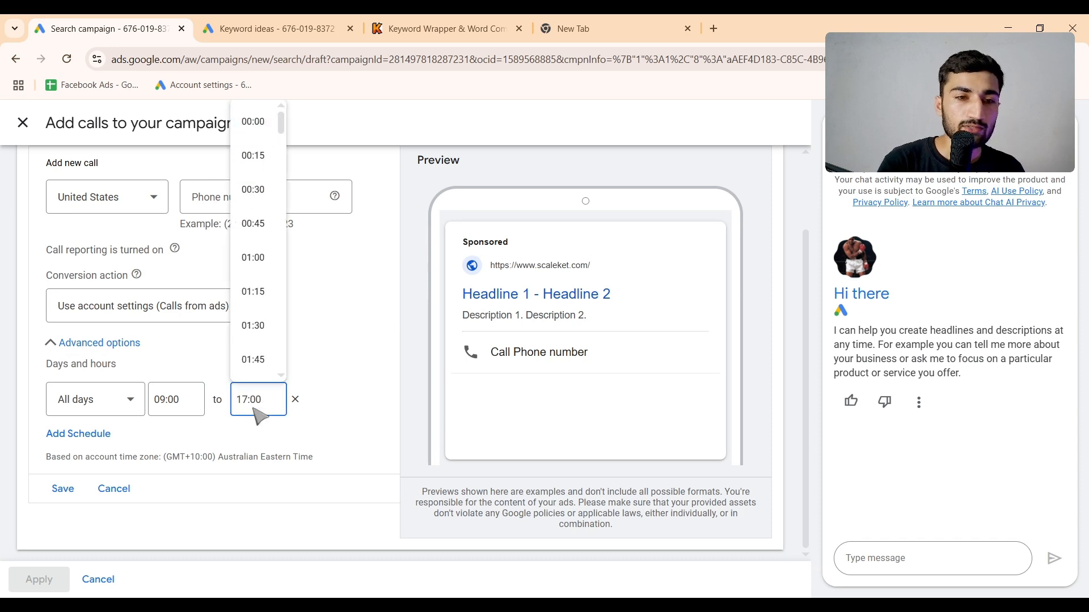
left_click(60, 491)
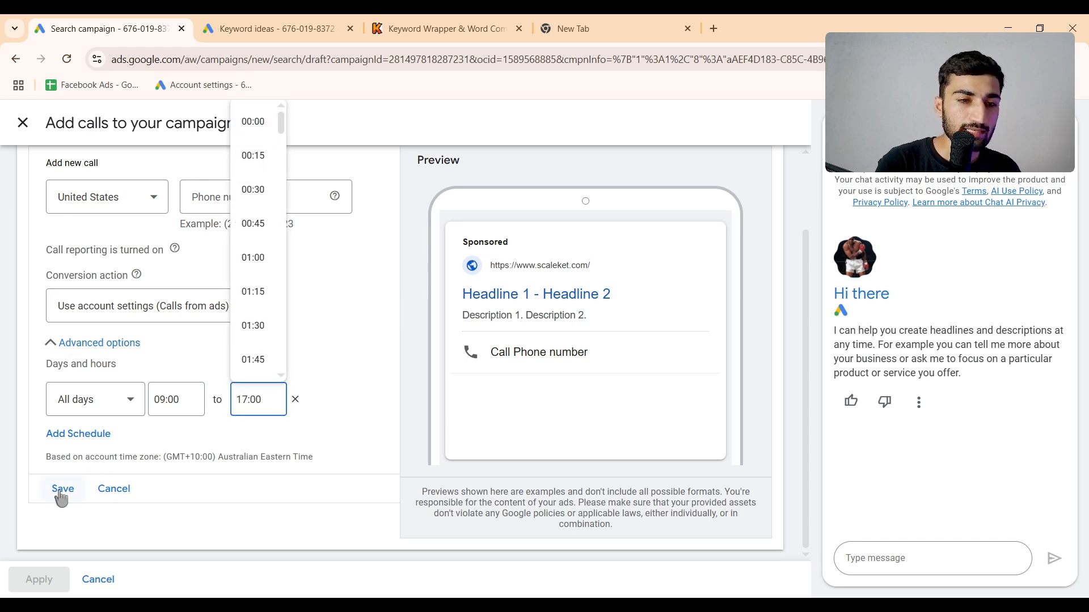
Step: Check the ad group's exact match keywords and enter "Professional Carpet Cleaning" as the ad's first headline
scroll(226, 432, "down", 3)
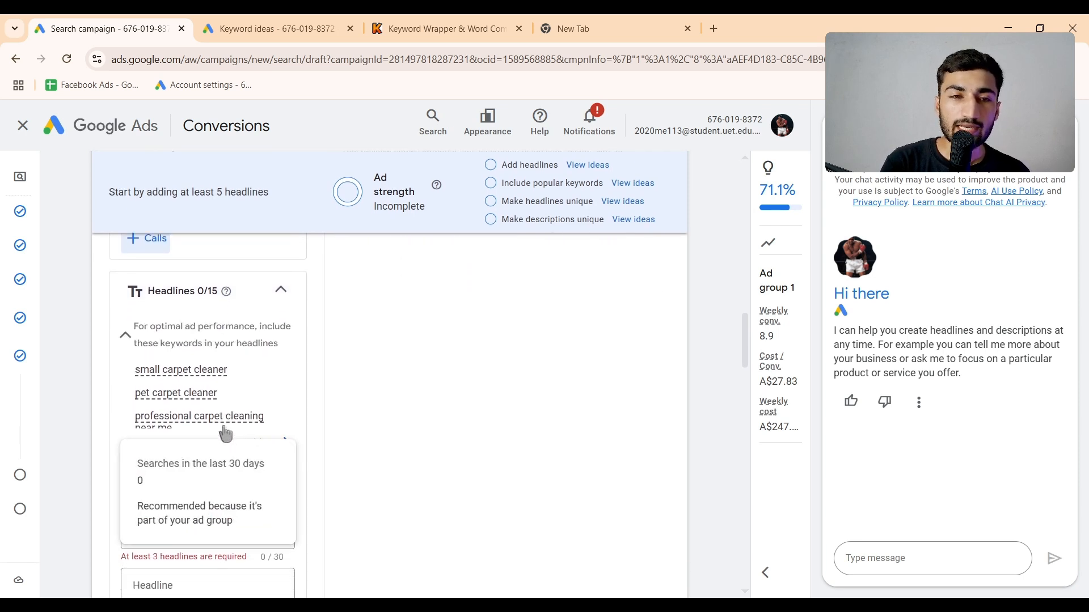
scroll(320, 415, "down", 1)
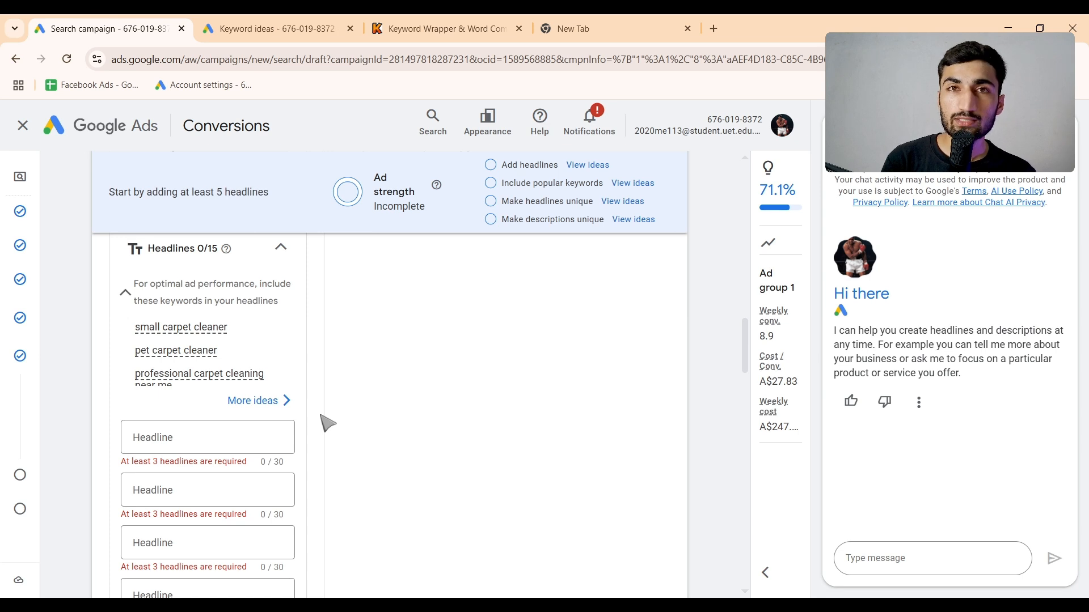
scroll(320, 416, "down", 1)
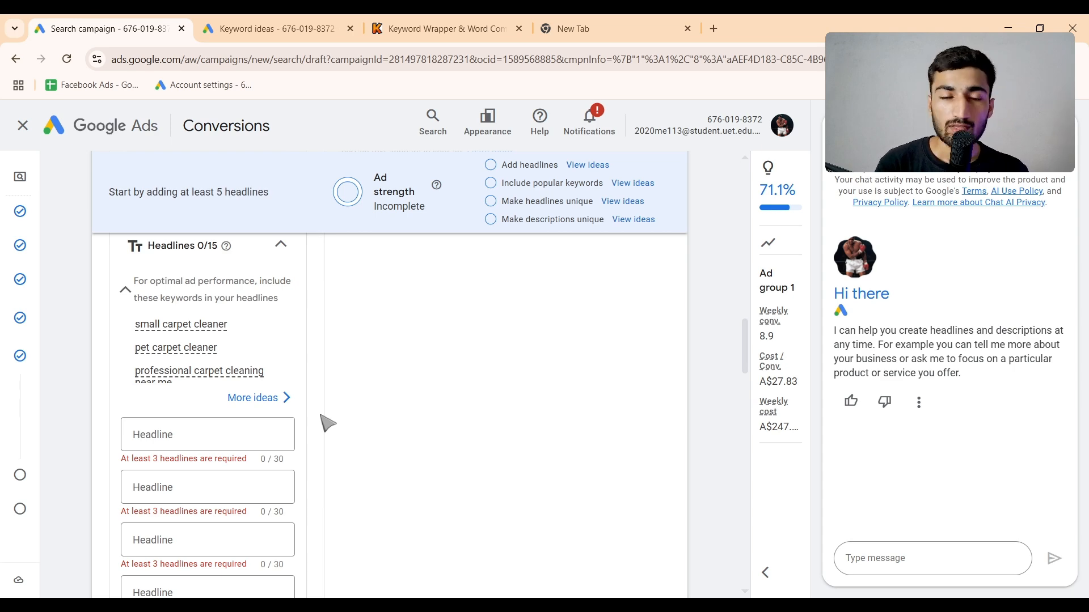
scroll(327, 423, "up", 15)
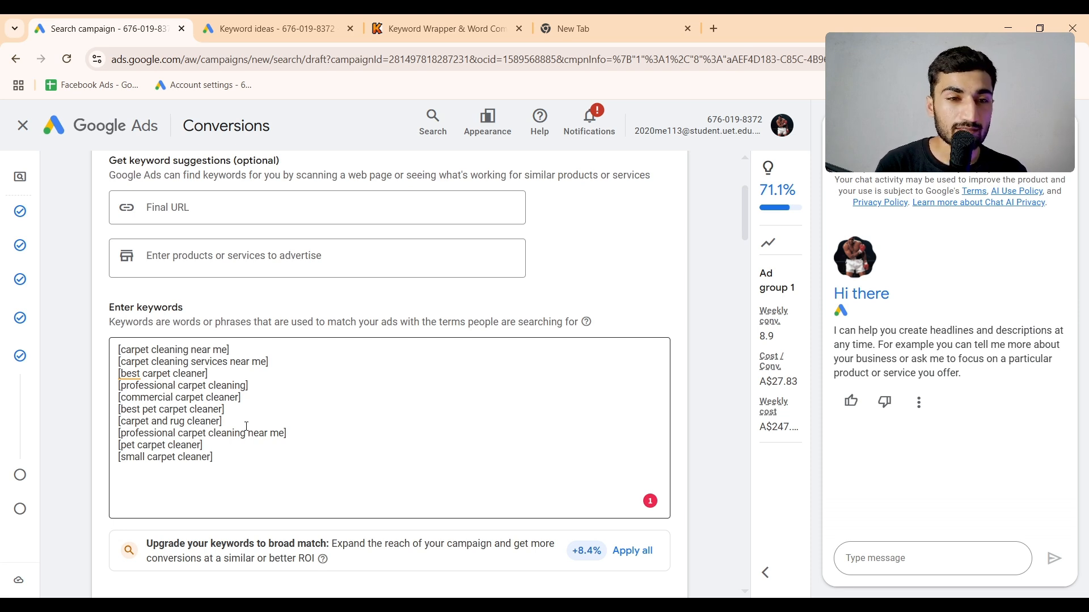
scroll(246, 426, "down", 1)
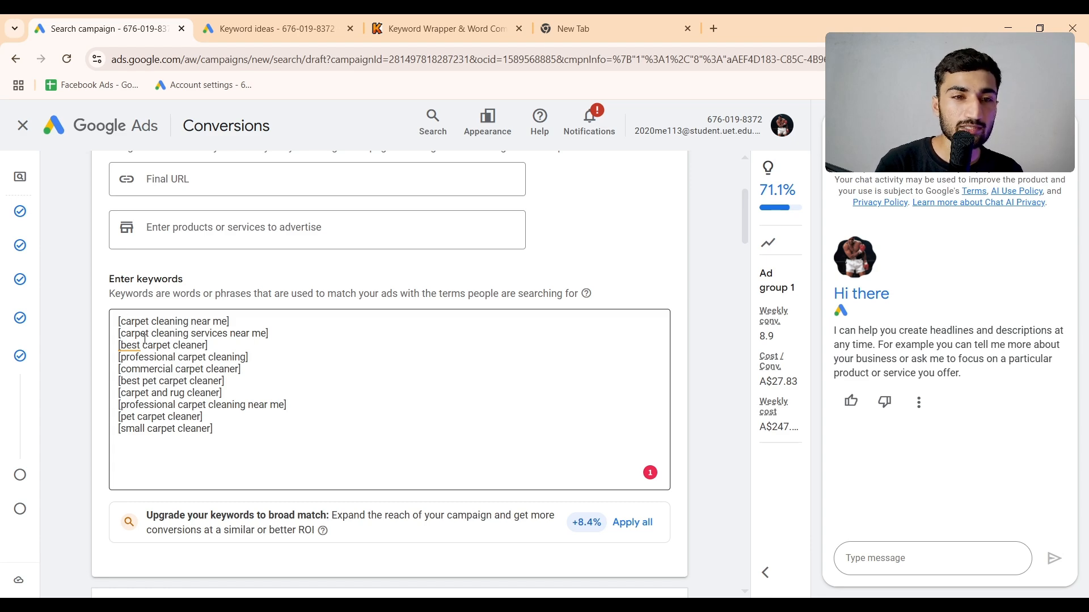
scroll(216, 417, "down", 15)
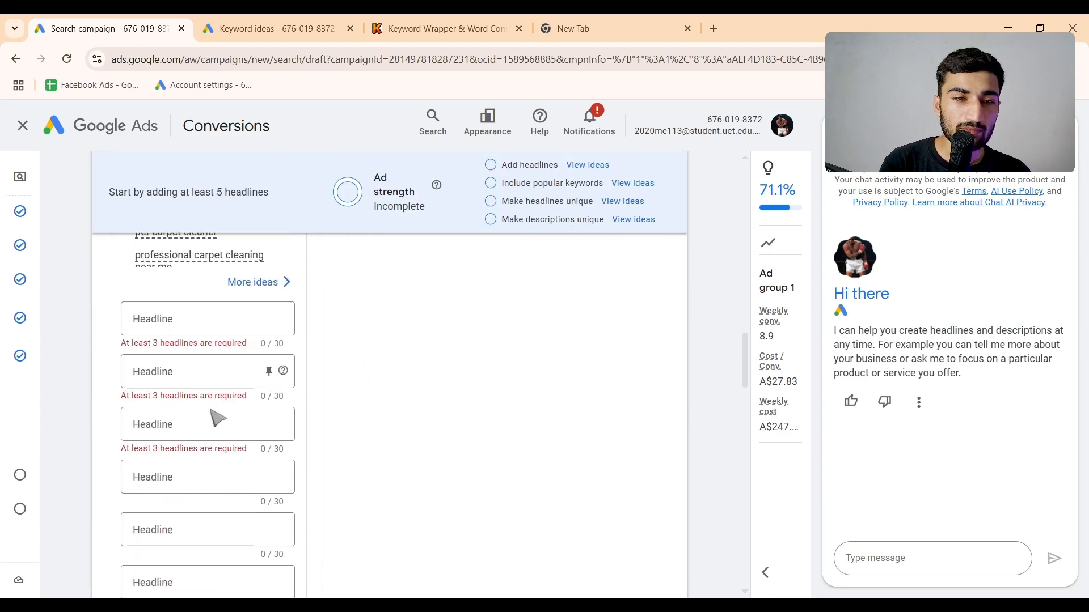
left_click(195, 320)
type("Professional")
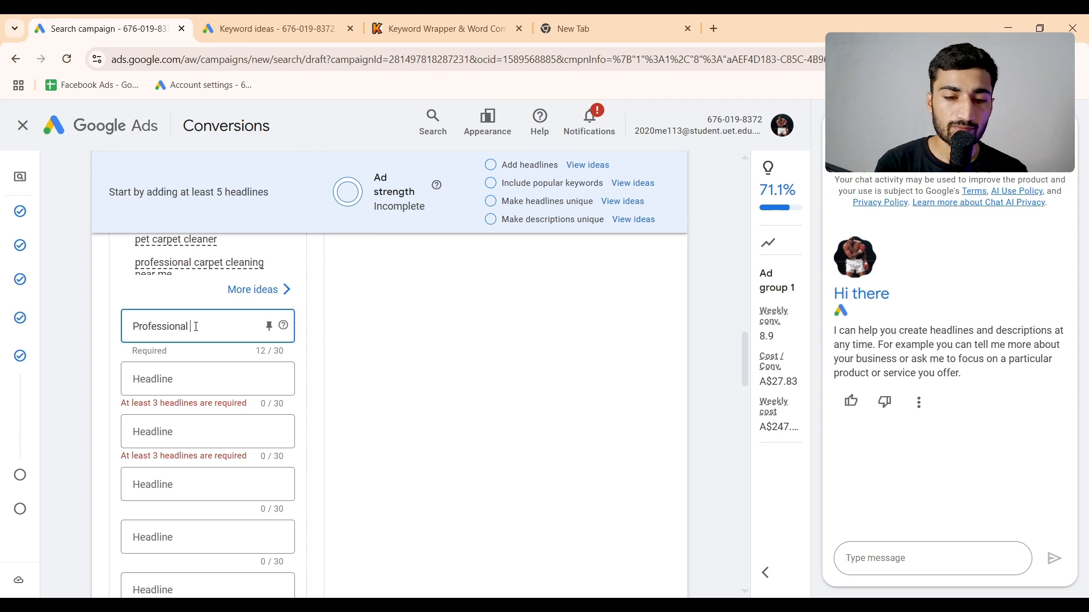
type(" Carpet Clean")
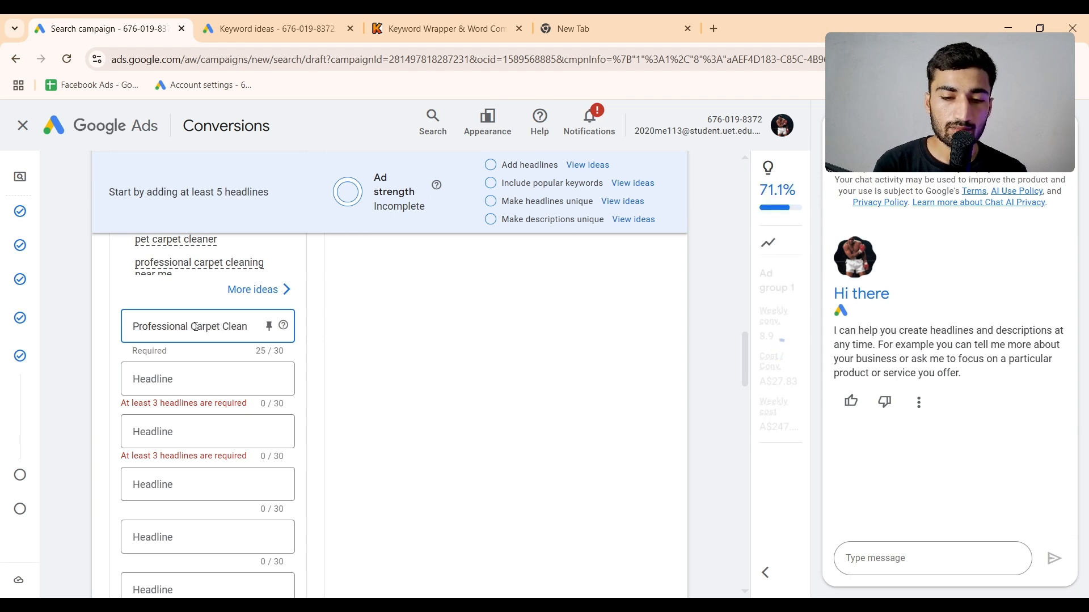
type("ing")
Step: Enter "Best Carpet Cleaner" as the ad's second headline and activate the third headline for entry
left_click(198, 378)
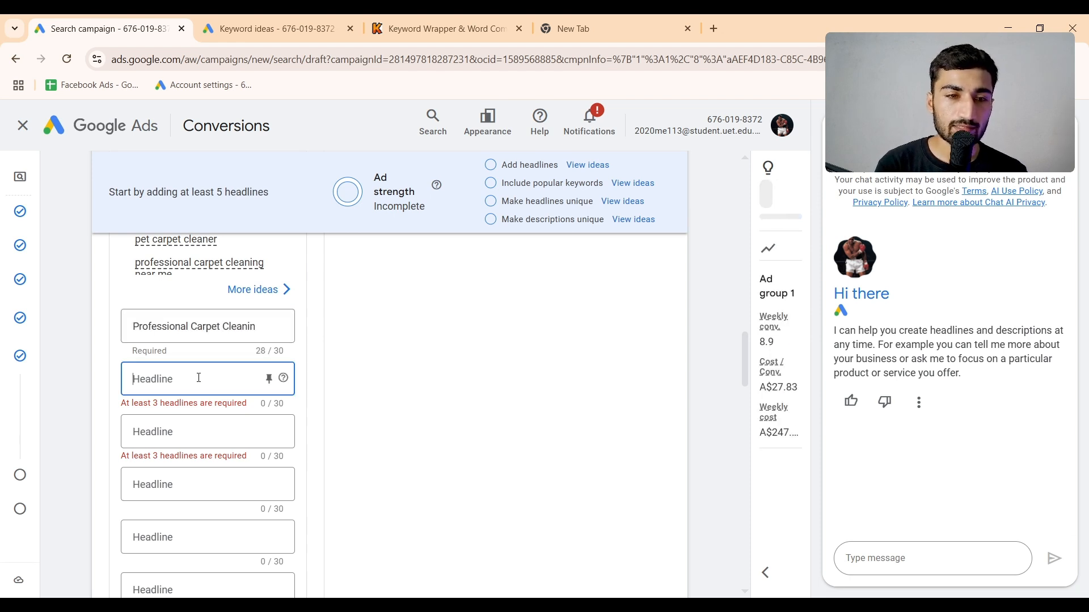
type("Best Carpet C")
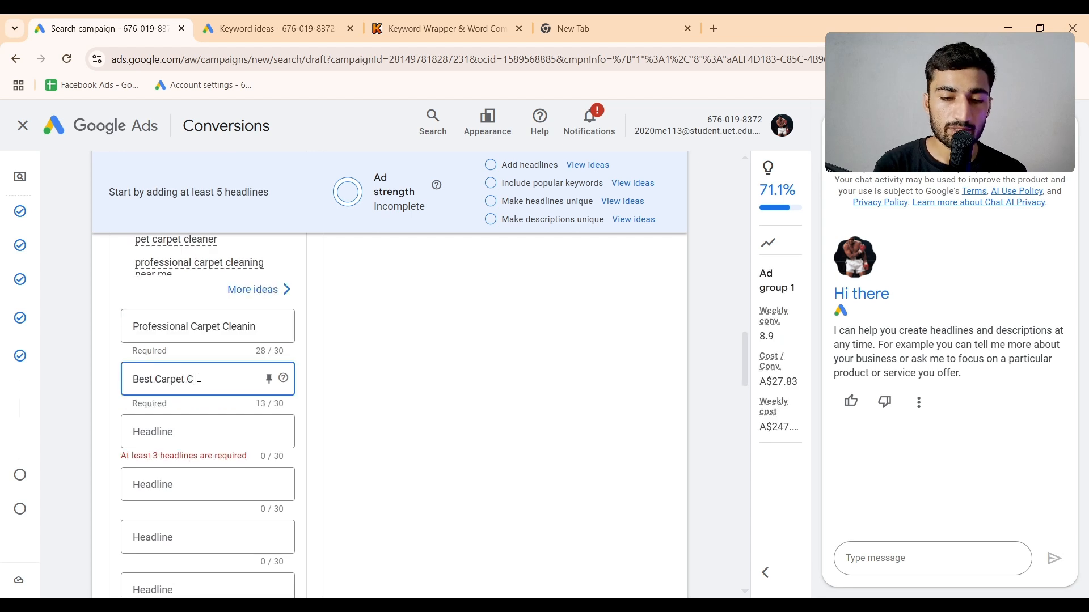
type("leaner")
left_click(214, 432)
scroll(214, 427, "down", 1)
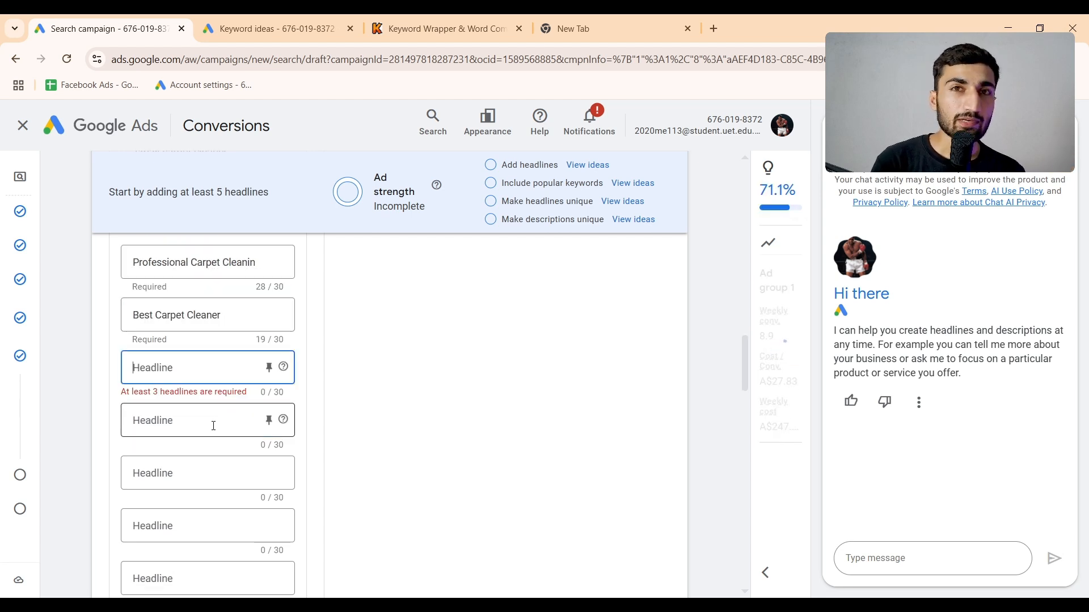
scroll(213, 426, "up", 1)
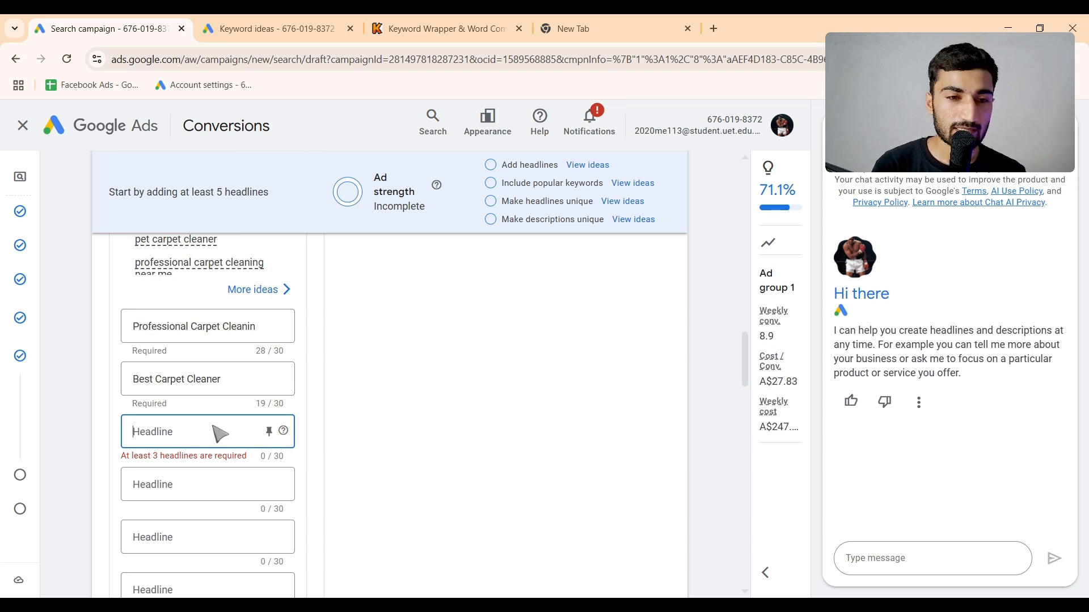
Step: Fill the third headline with a sentence-case keyword insertion using "Carpet Cleaning NJ" as default text
type("{")
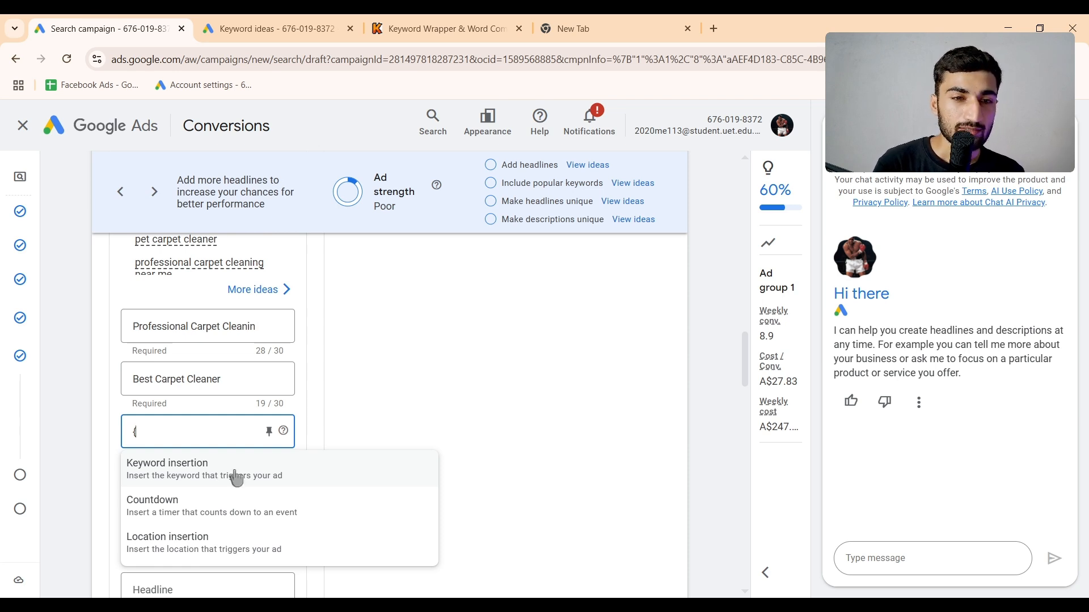
left_click(237, 477)
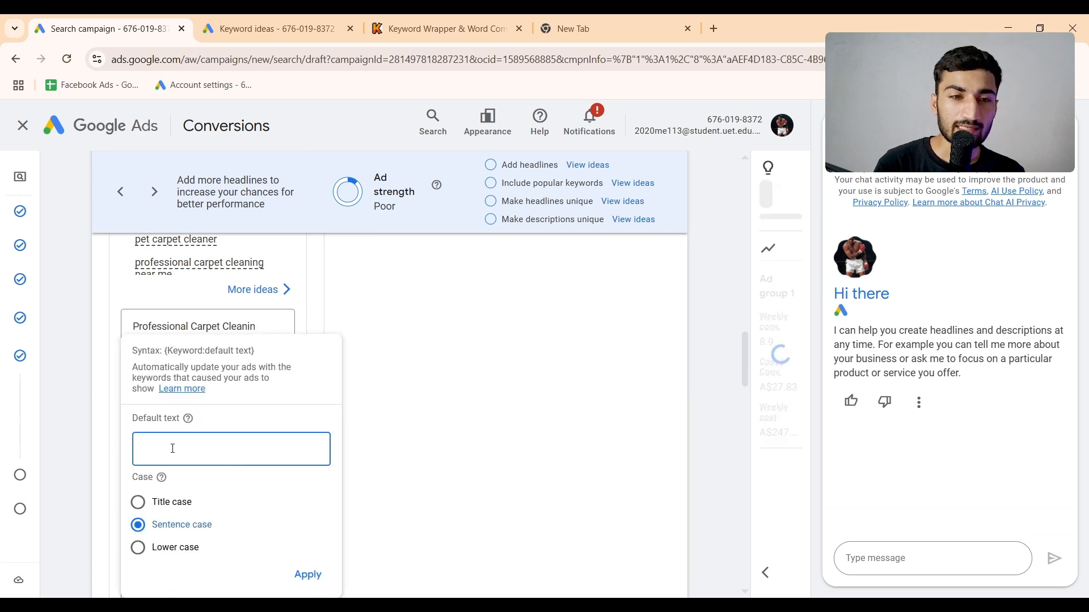
type("Carpet")
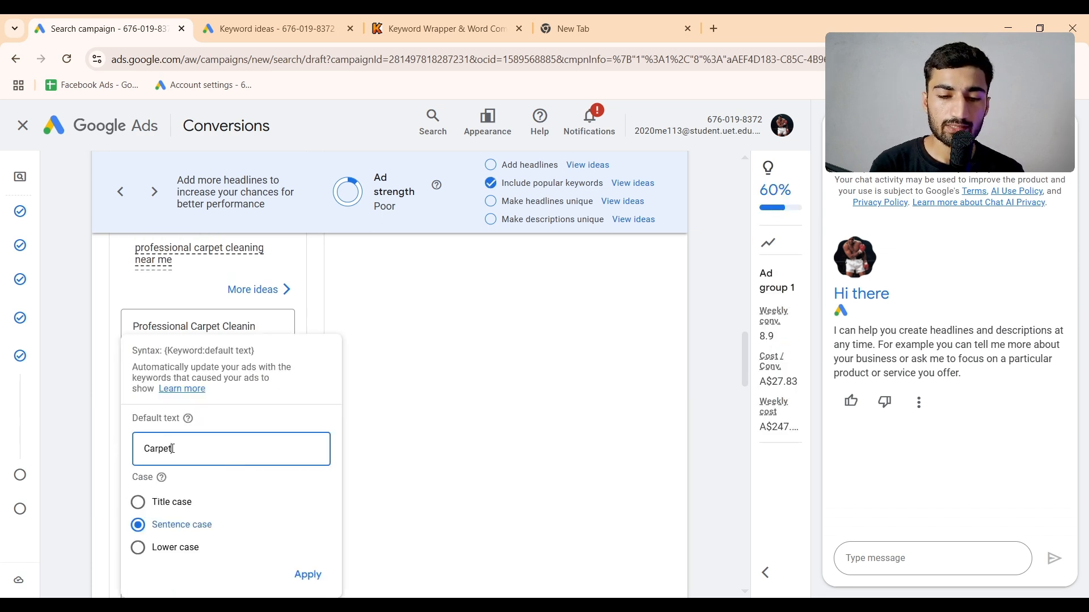
type(" Cleaning NJ")
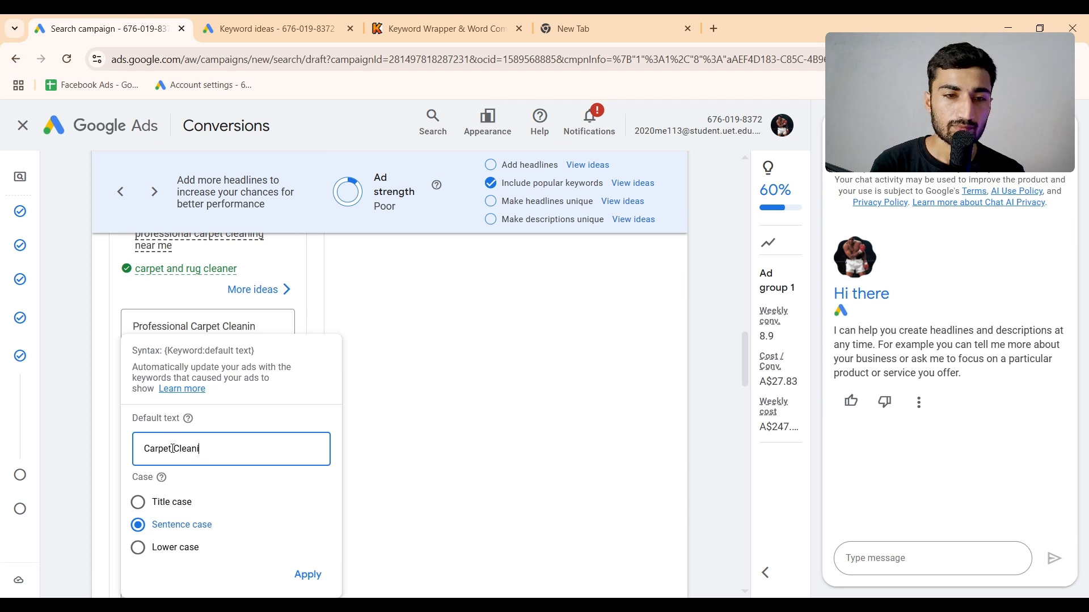
left_click(307, 575)
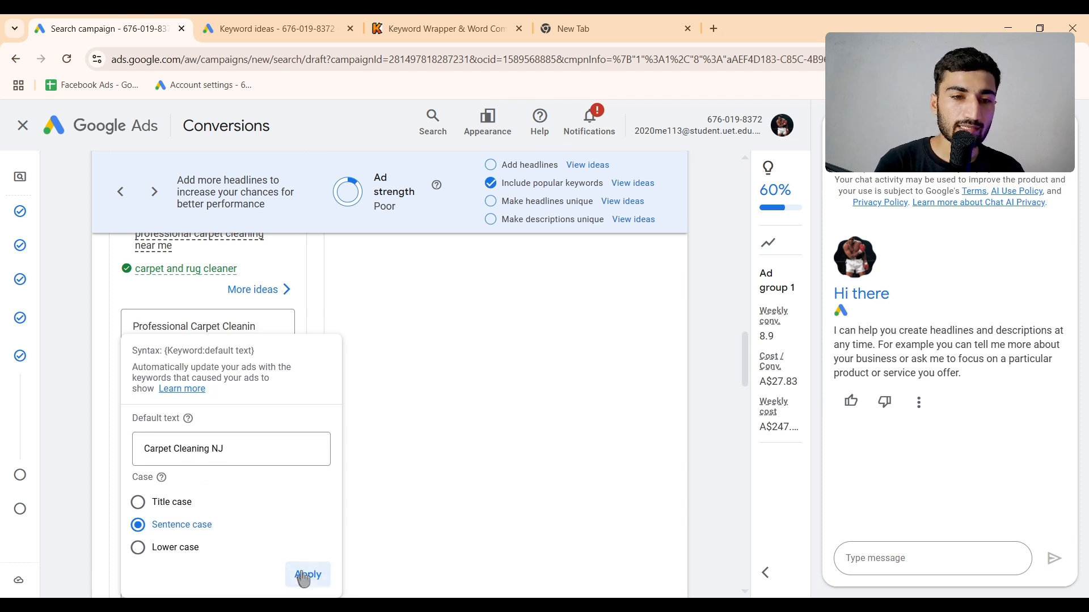
Step: Enter "Book Now to get $50 OFF" as the ad's fourth headline
scroll(312, 445, "down", 1)
scroll(306, 440, "down", 1)
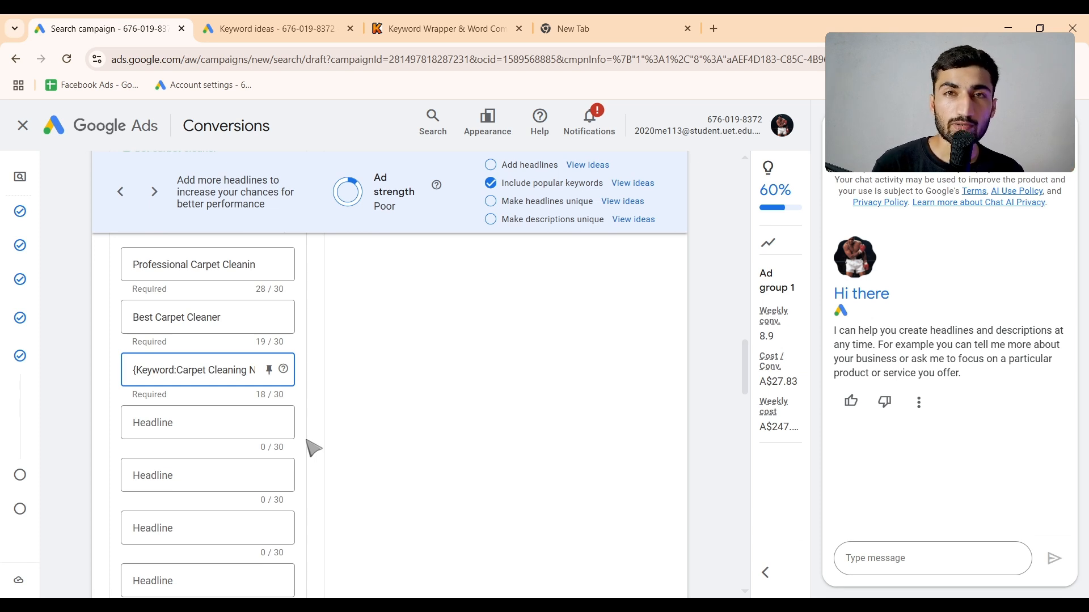
left_click(215, 430)
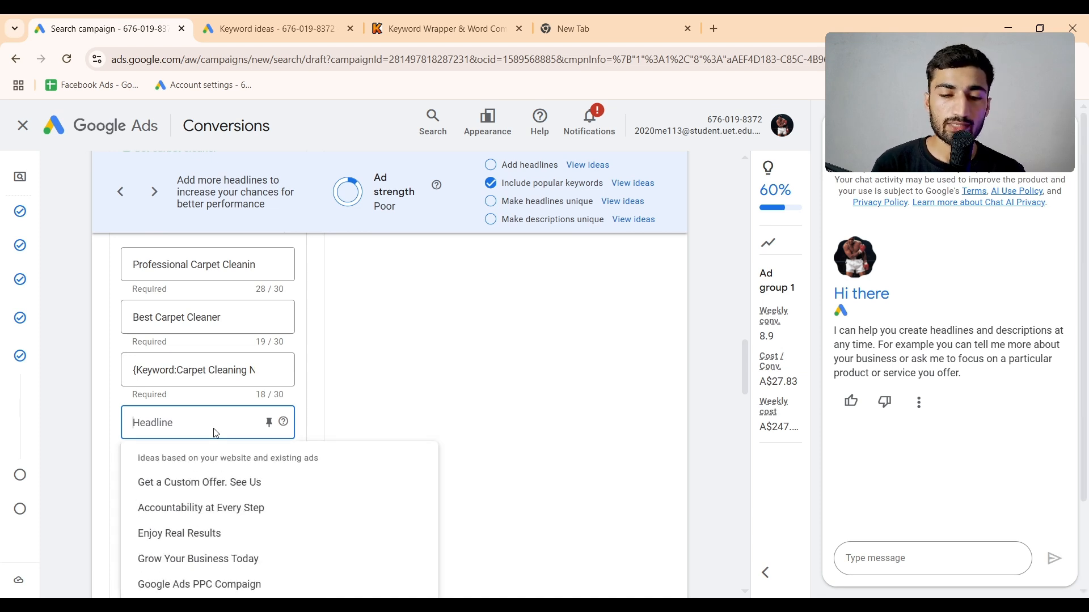
type("Book")
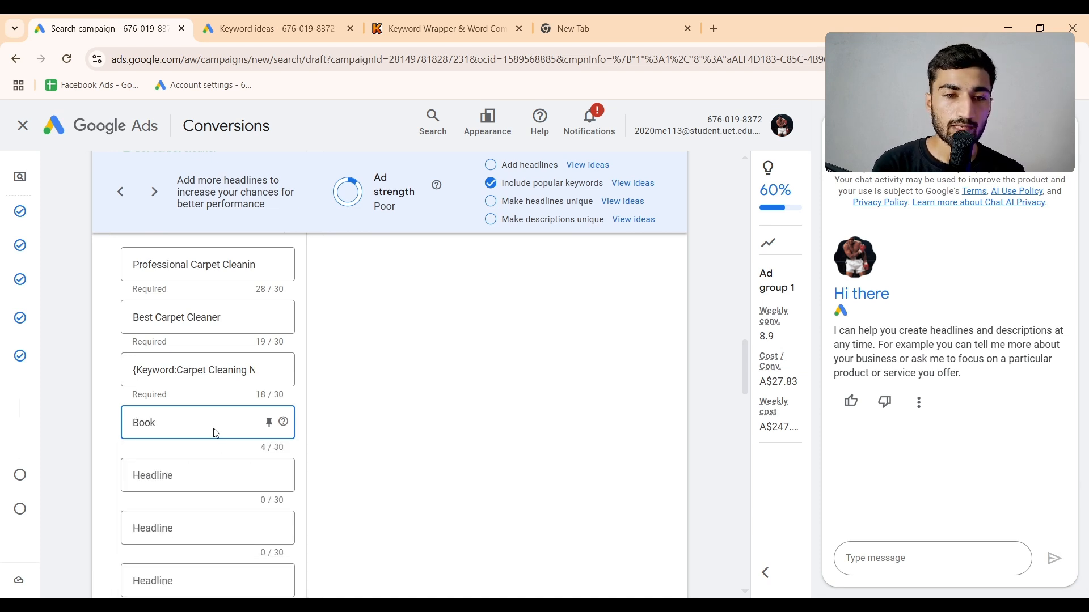
type(" Now to get")
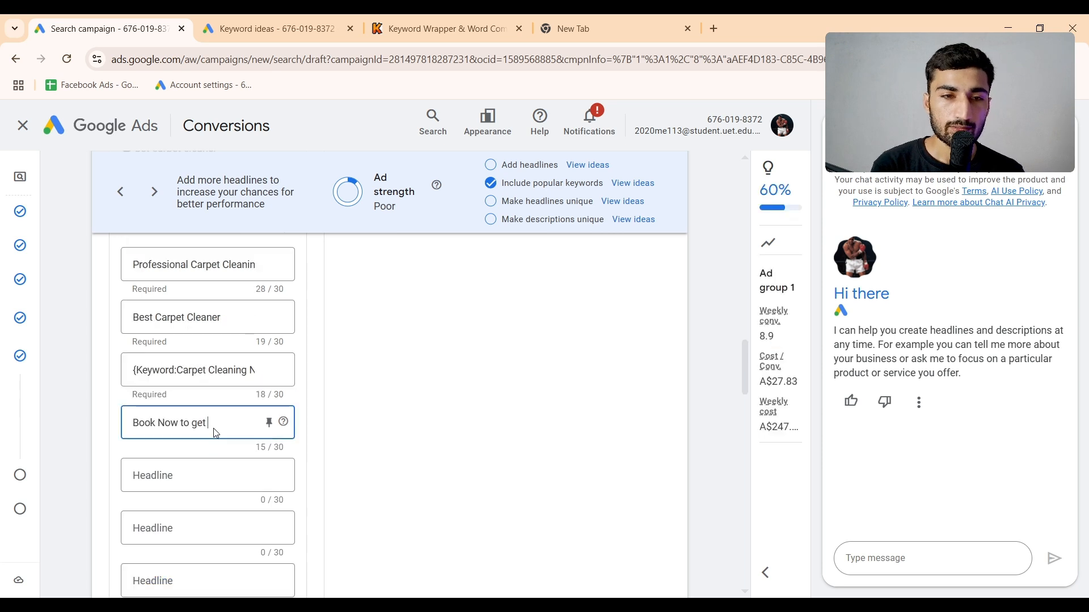
type(" $50 OFF")
Step: Enter "Starting at $150" as the ad's fifth headline
left_click(215, 473)
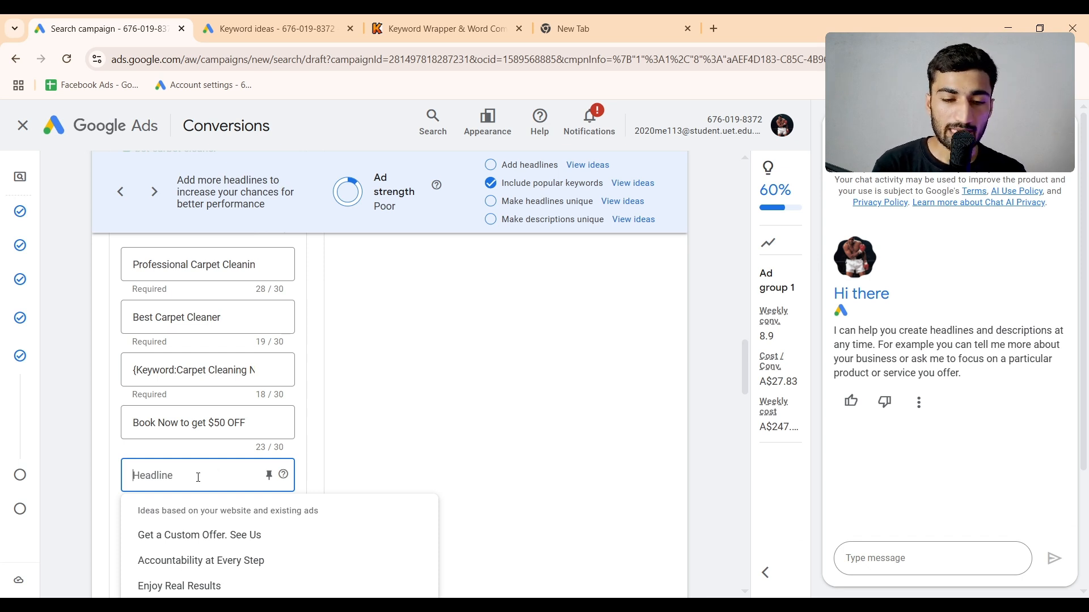
type("Starting at")
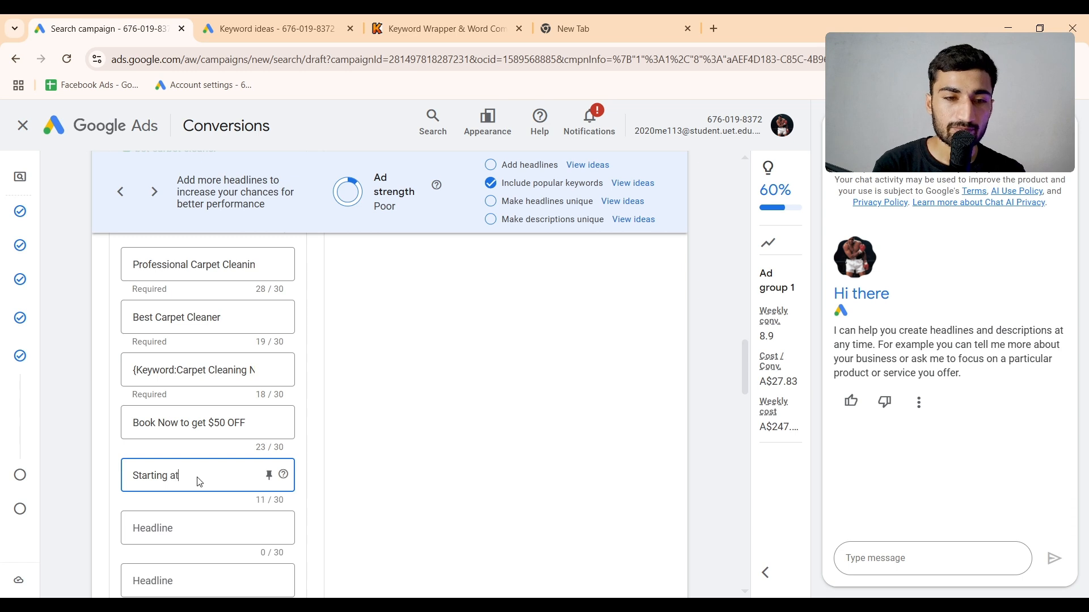
type(" $150")
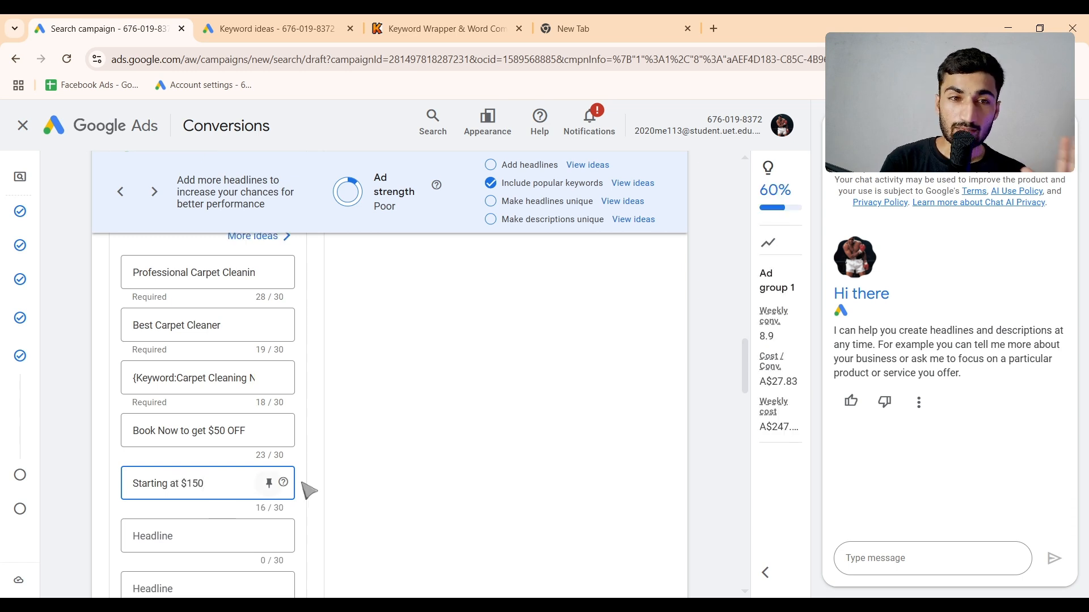
Step: Enter "Looking for a Perfect way to clean your Carpets? Book our 5 Star Carpet Cleaning Service" as the ad's first description
scroll(339, 491, "down", 3)
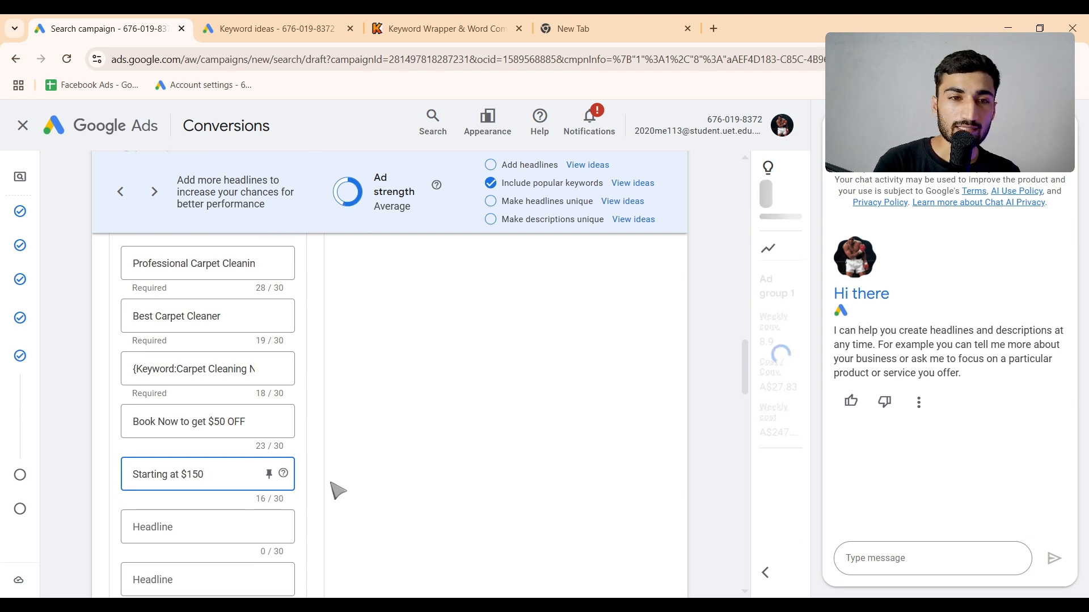
scroll(336, 490, "down", 3)
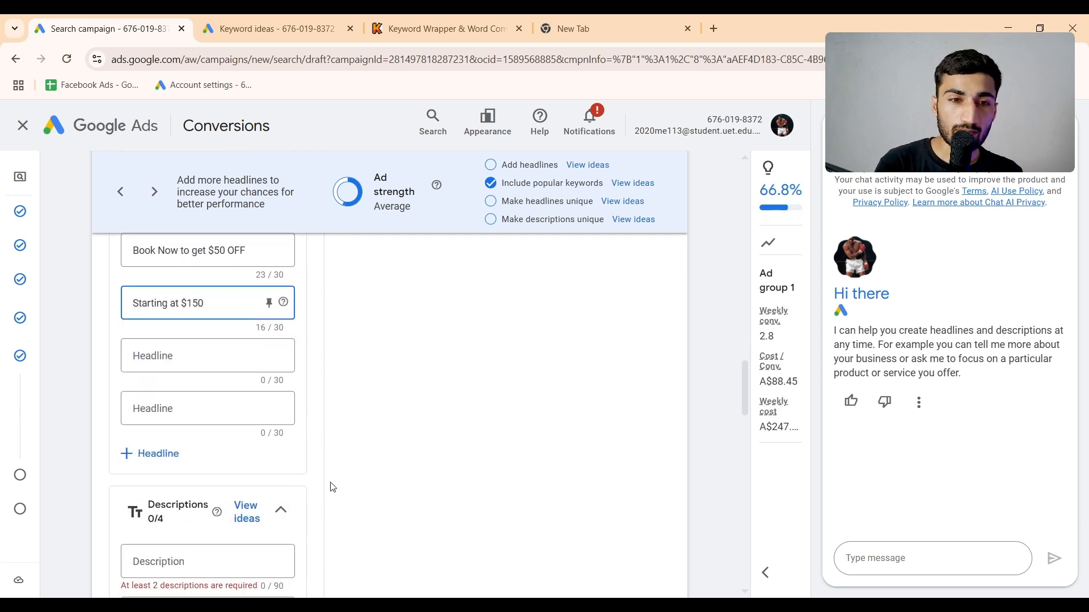
scroll(333, 488, "down", 1)
left_click(225, 370)
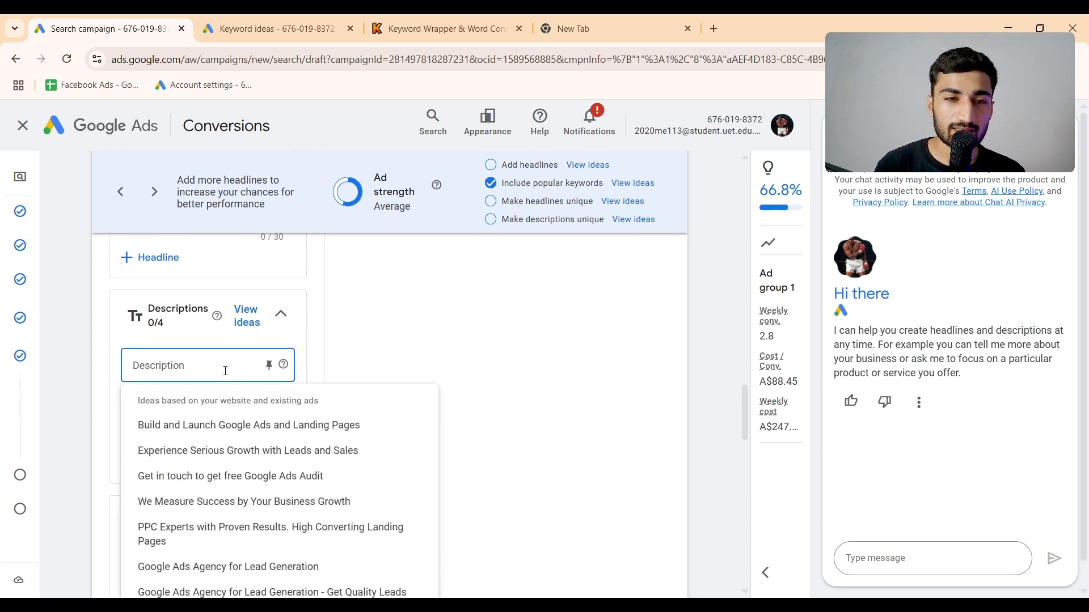
left_click(202, 369)
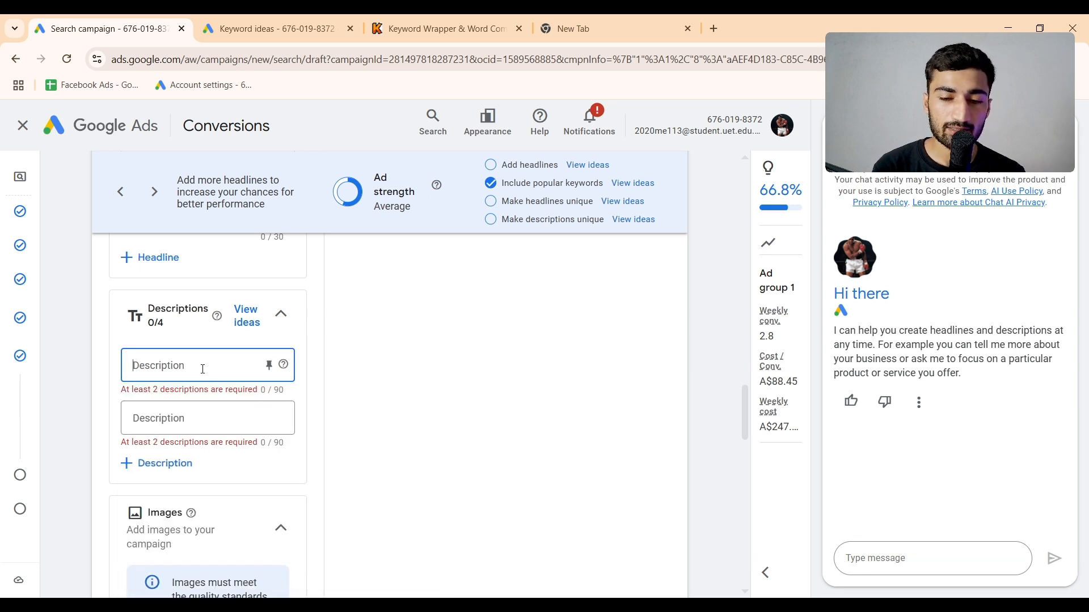
type("Looking for a")
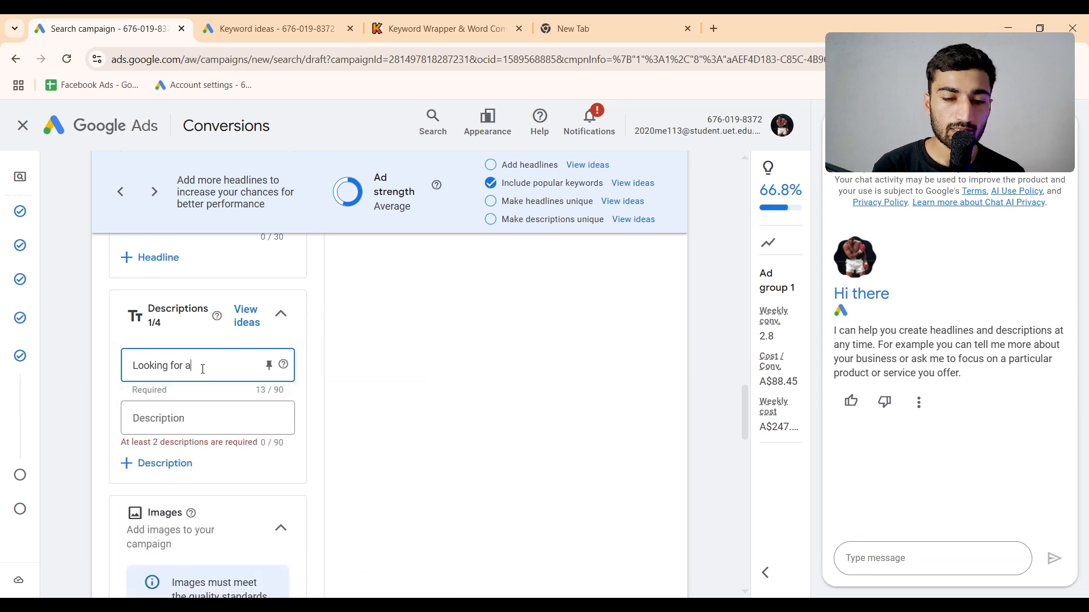
type(" Perfect way")
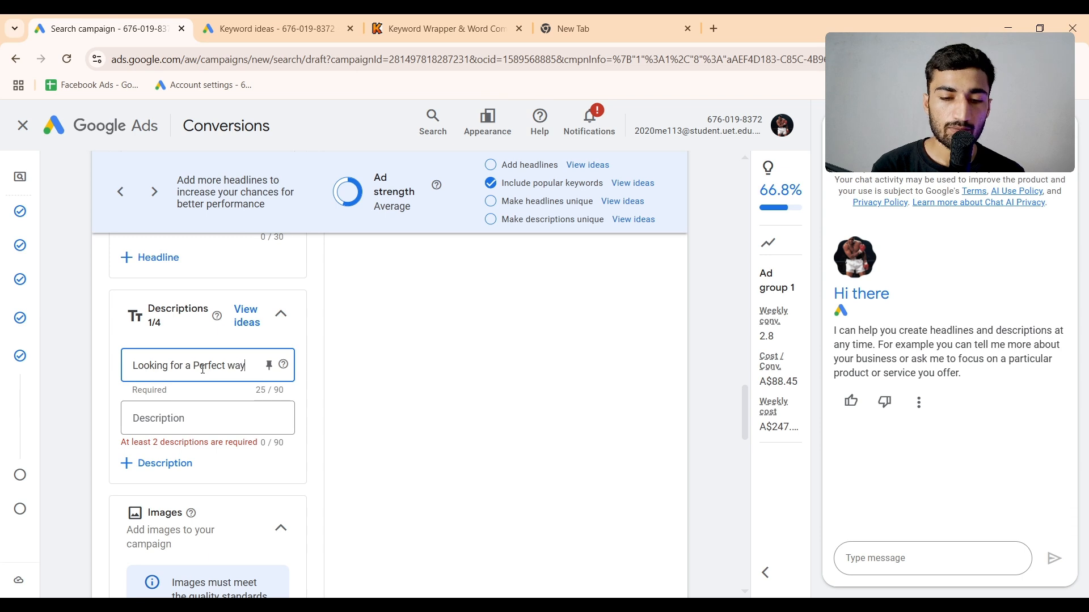
type(" to clean y")
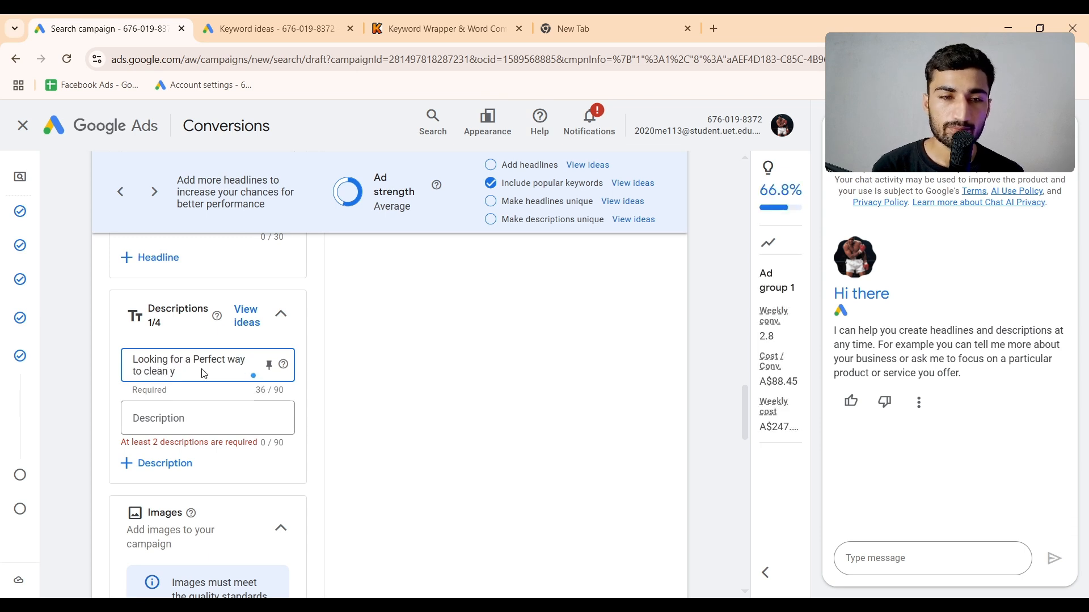
type("our Ca")
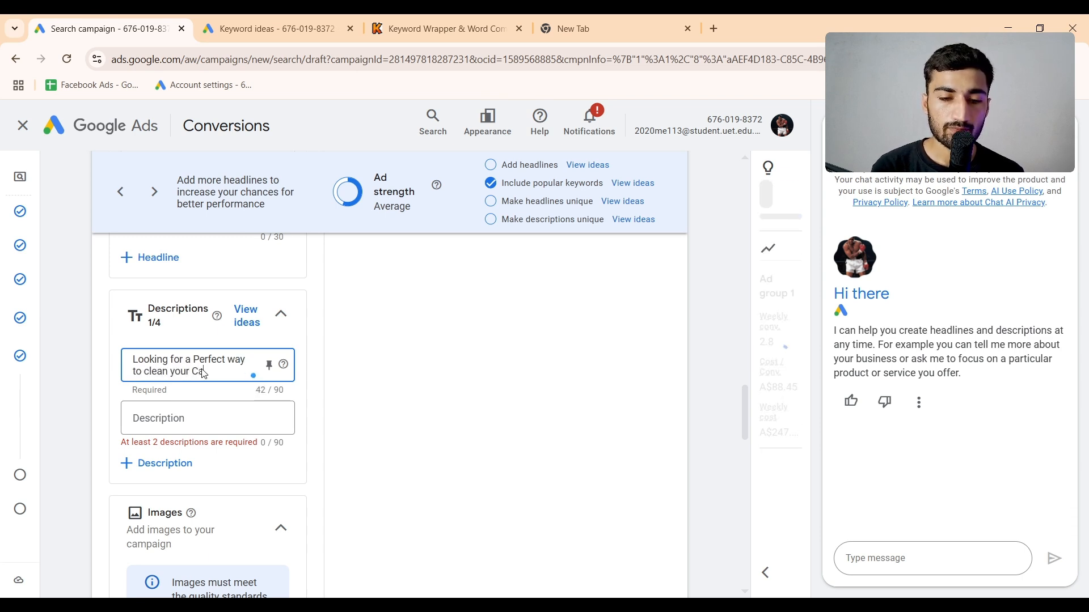
type("rpets?")
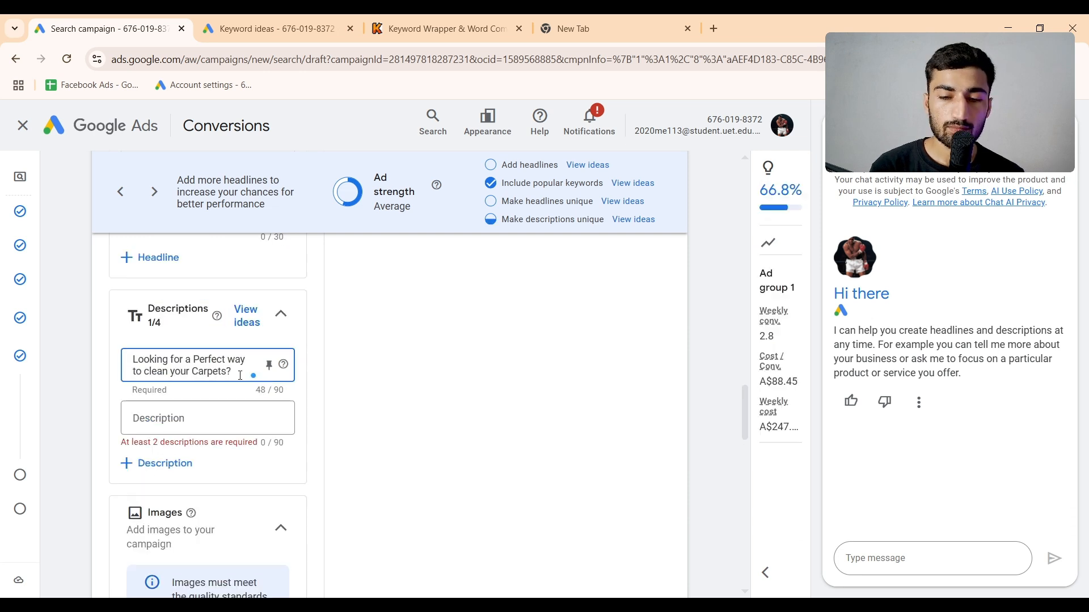
type(" Book our 5")
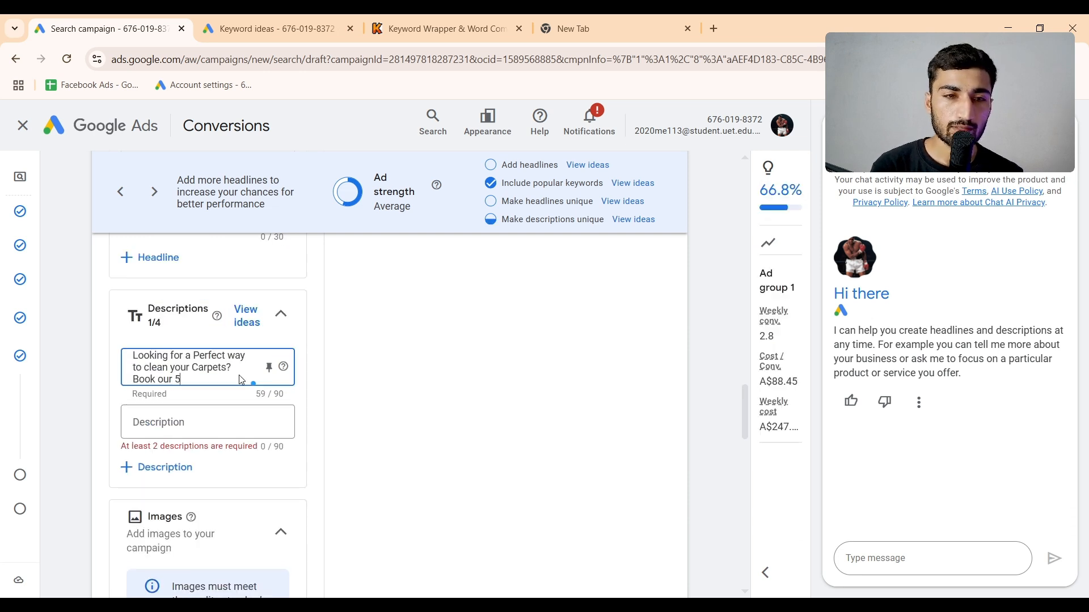
type(" Star")
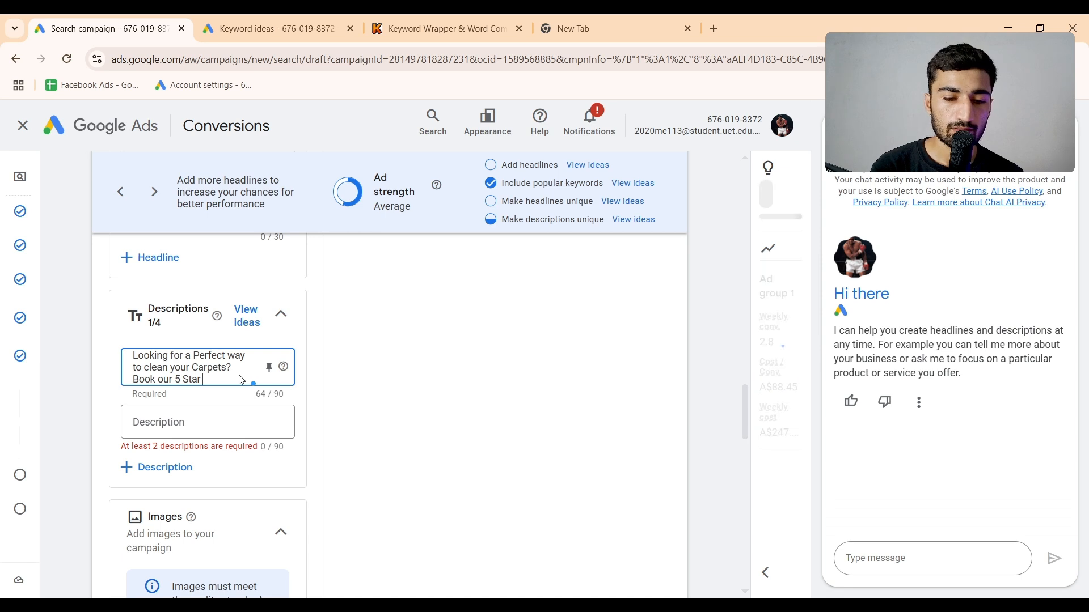
type(" Carpet Cle")
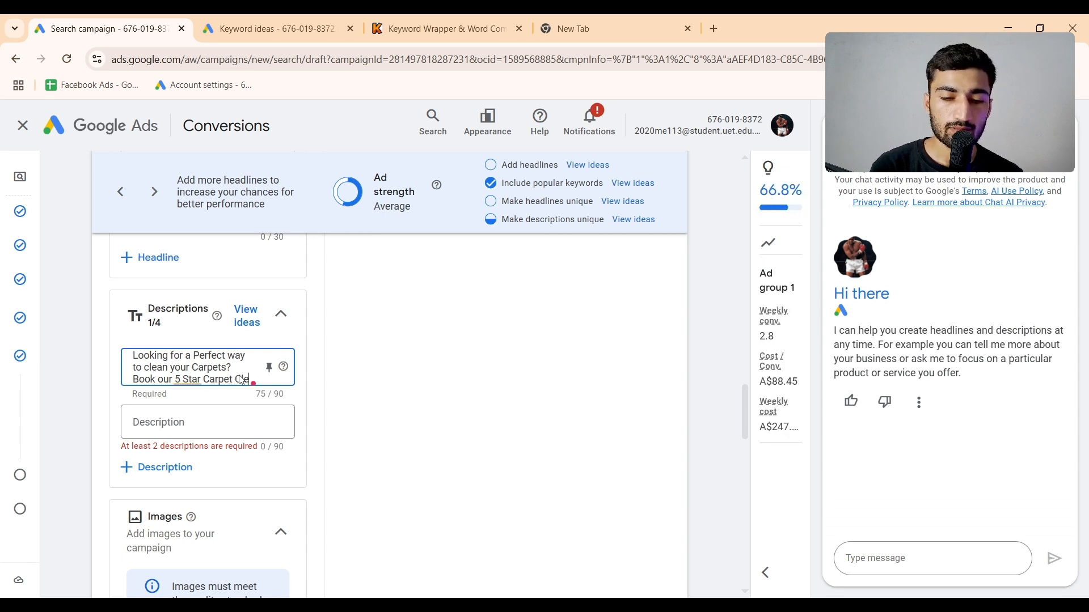
type("aning Servic")
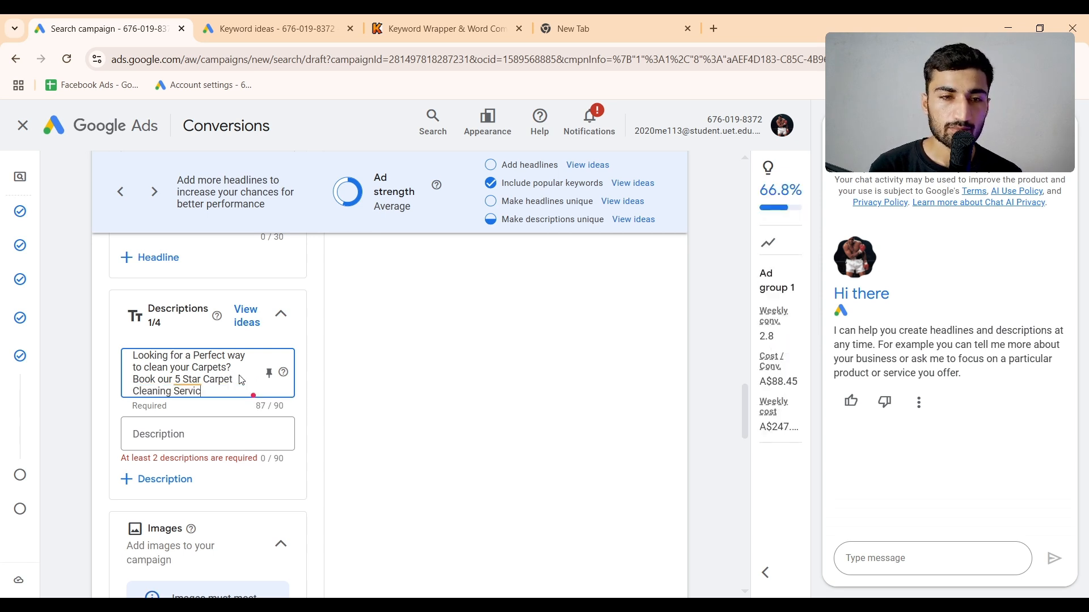
type("e")
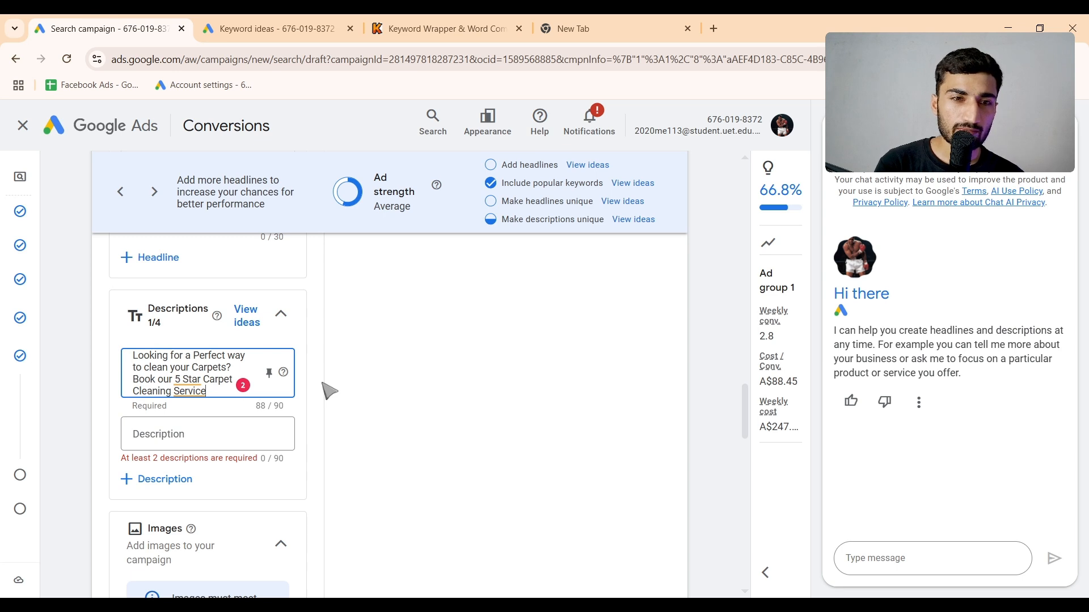
Step: Look through the ad's asset sections for images, business name, business logo and sitelinks
scroll(289, 435, "down", 3)
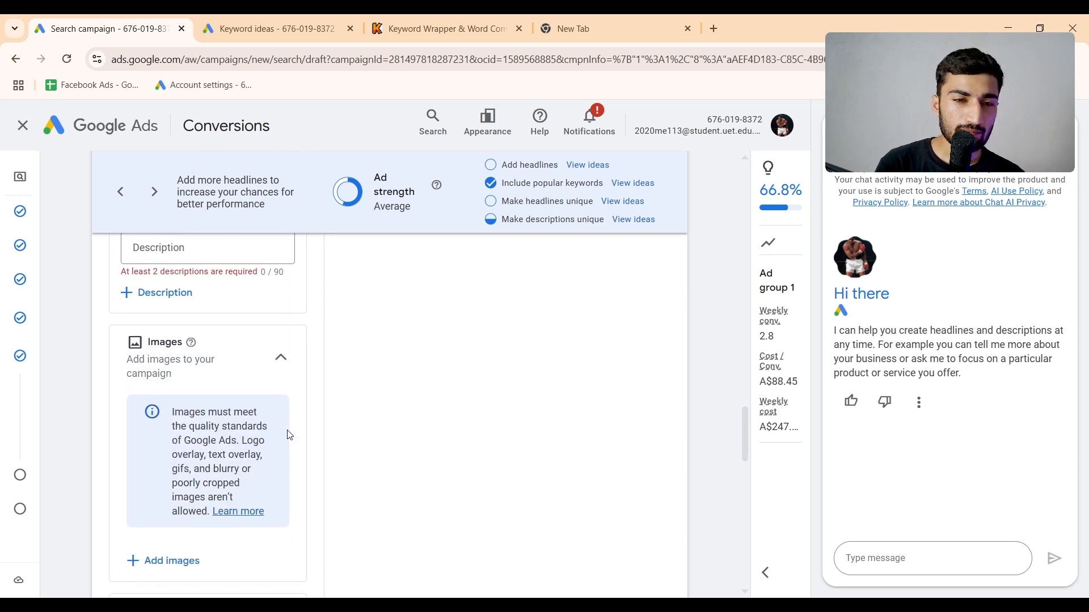
scroll(289, 435, "down", 1)
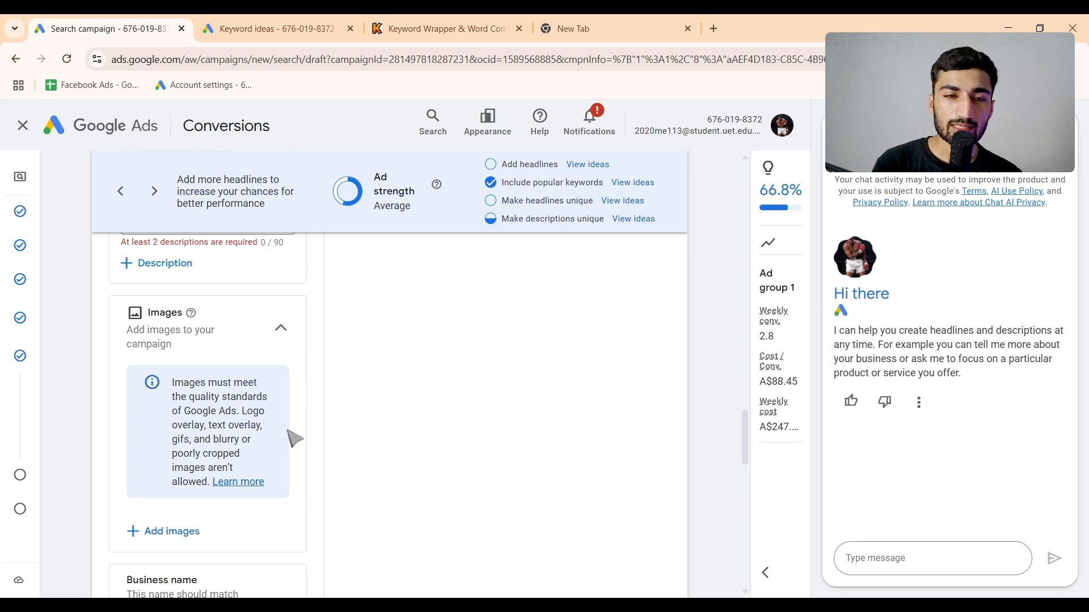
scroll(294, 438, "down", 1)
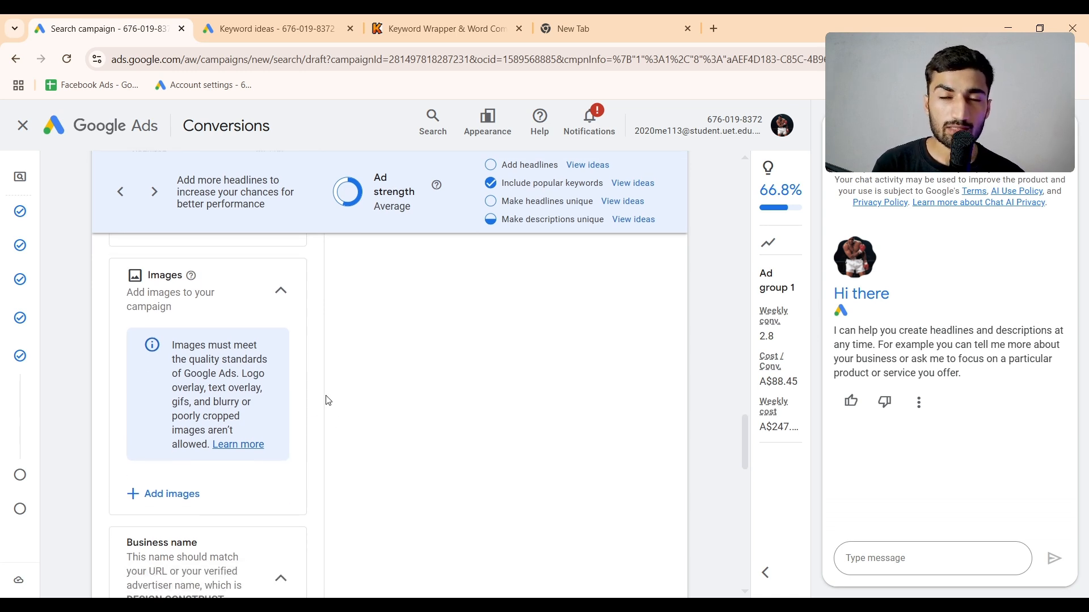
scroll(261, 433, "down", 4)
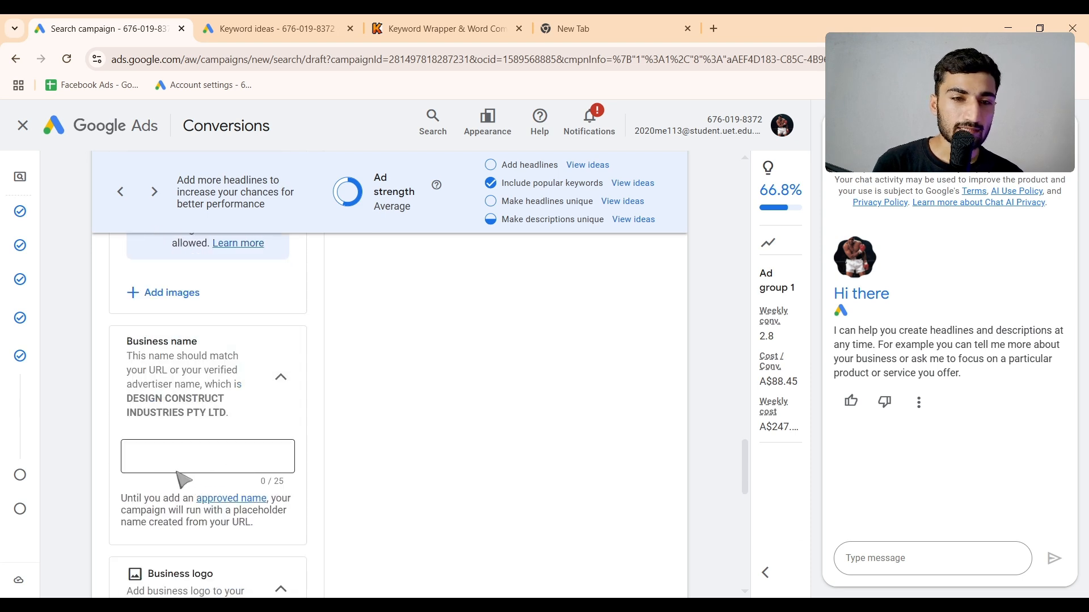
scroll(192, 452, "down", 4)
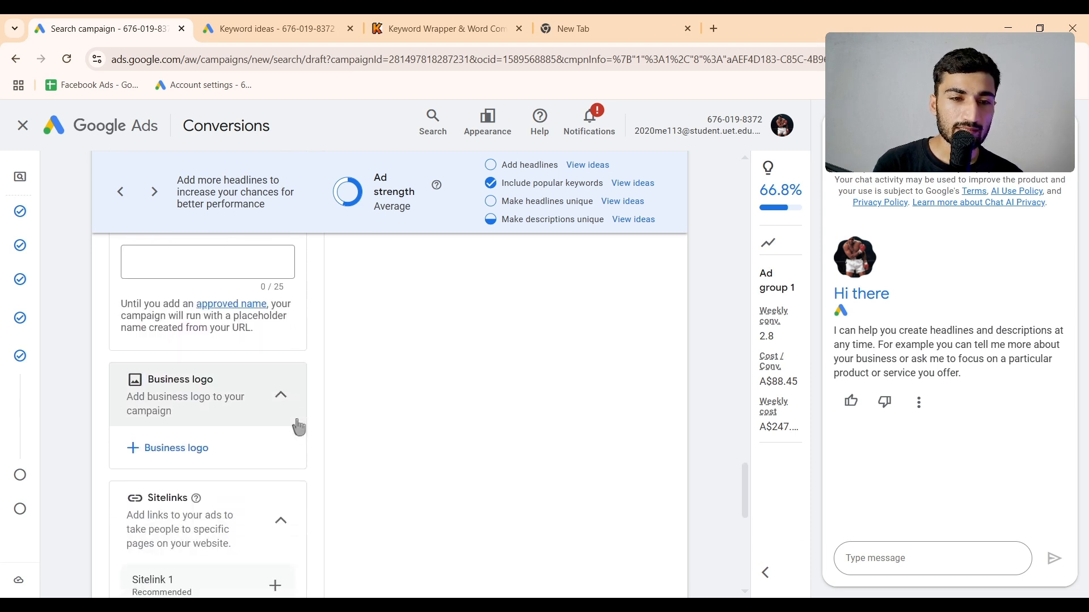
scroll(307, 431, "down", 3)
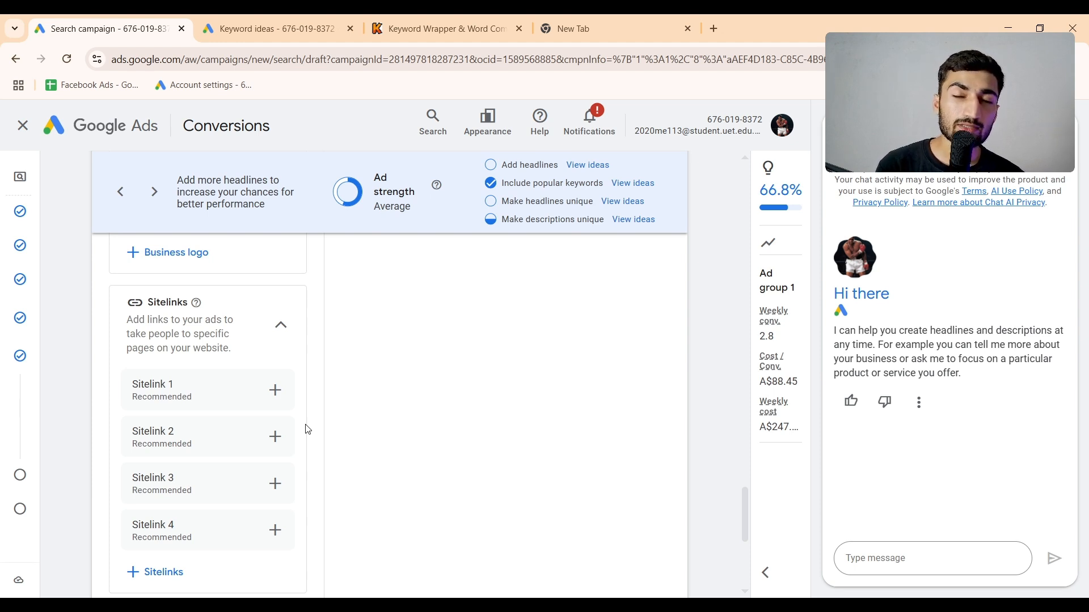
left_click(275, 391)
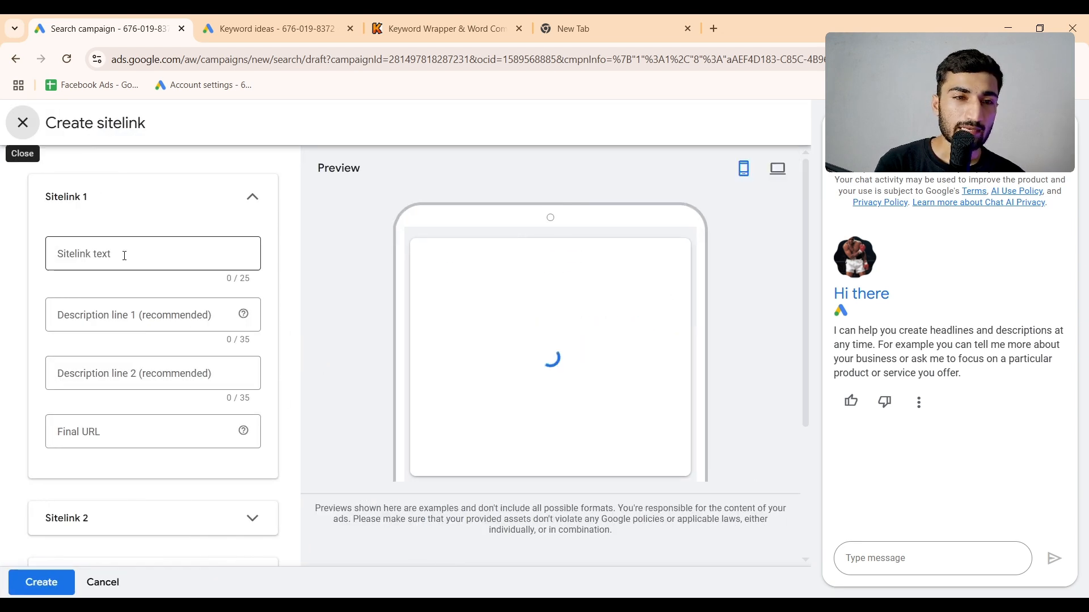
left_click(124, 255)
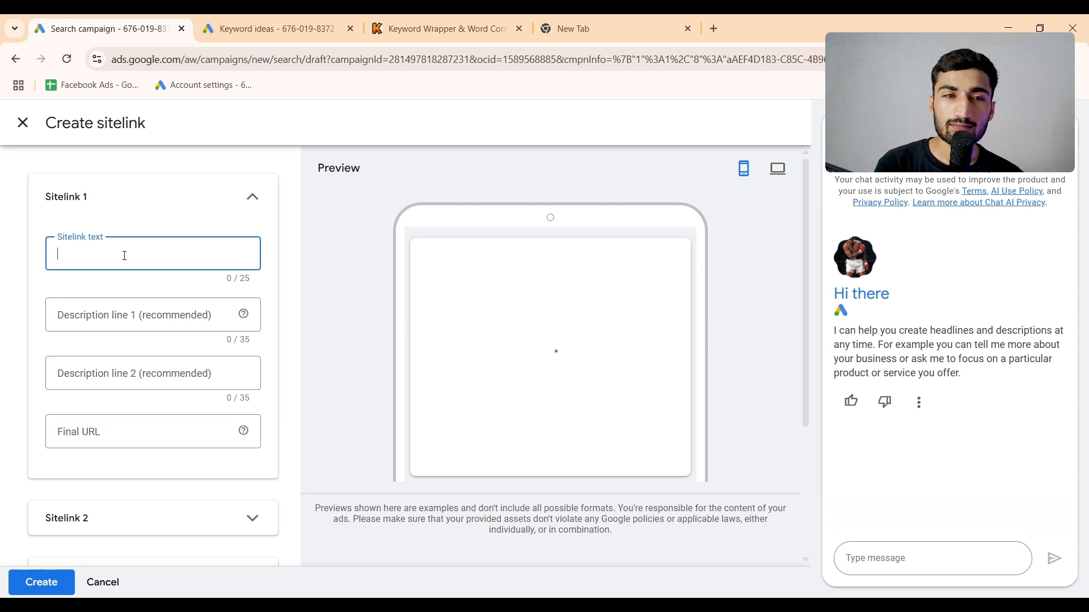
type("Commercial ")
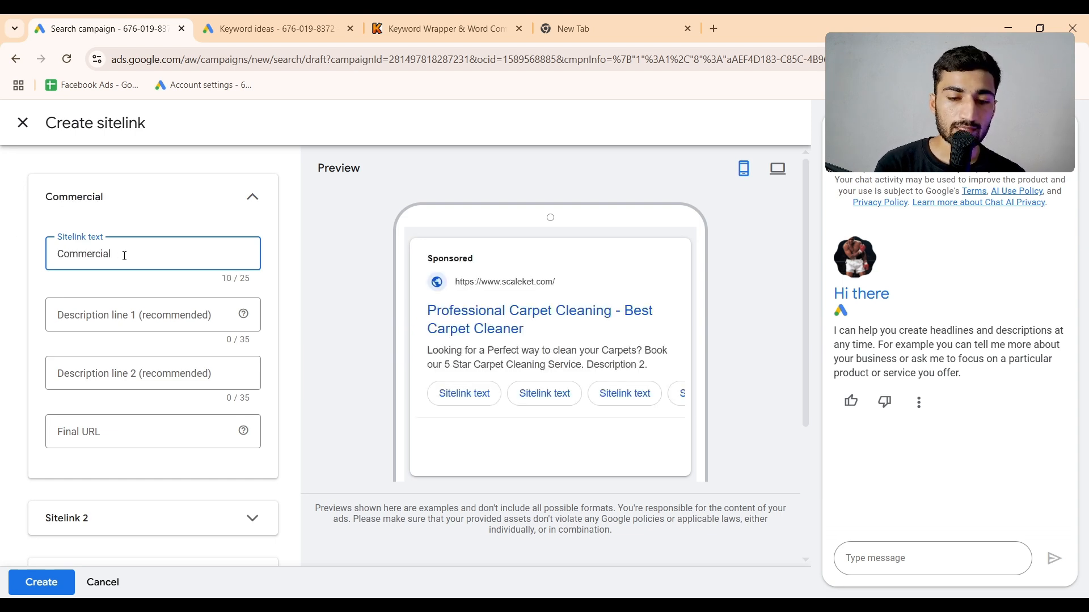
type(" Cleaning")
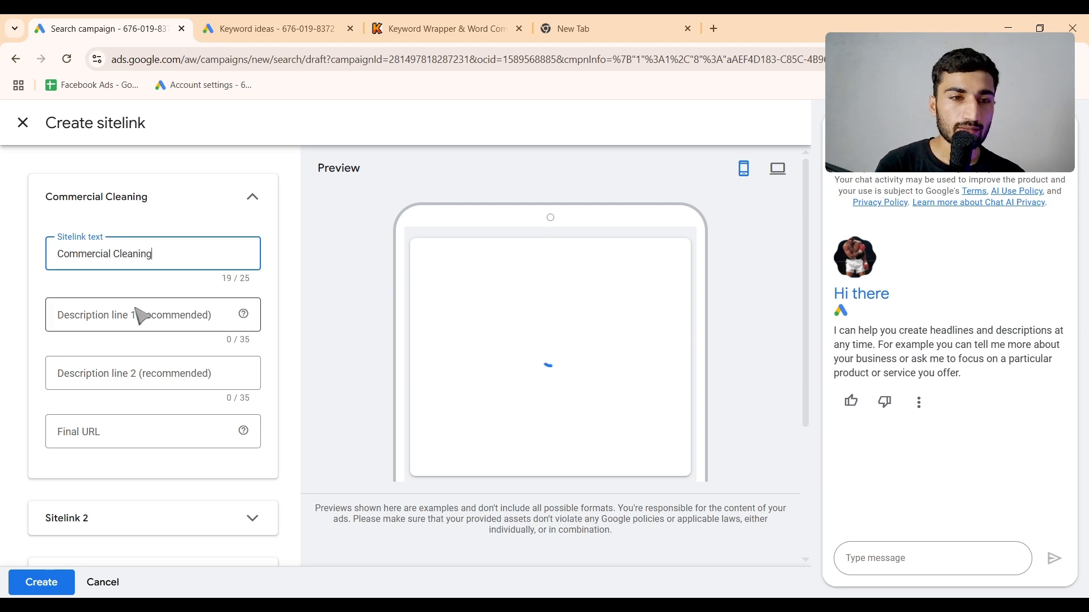
left_click(140, 316)
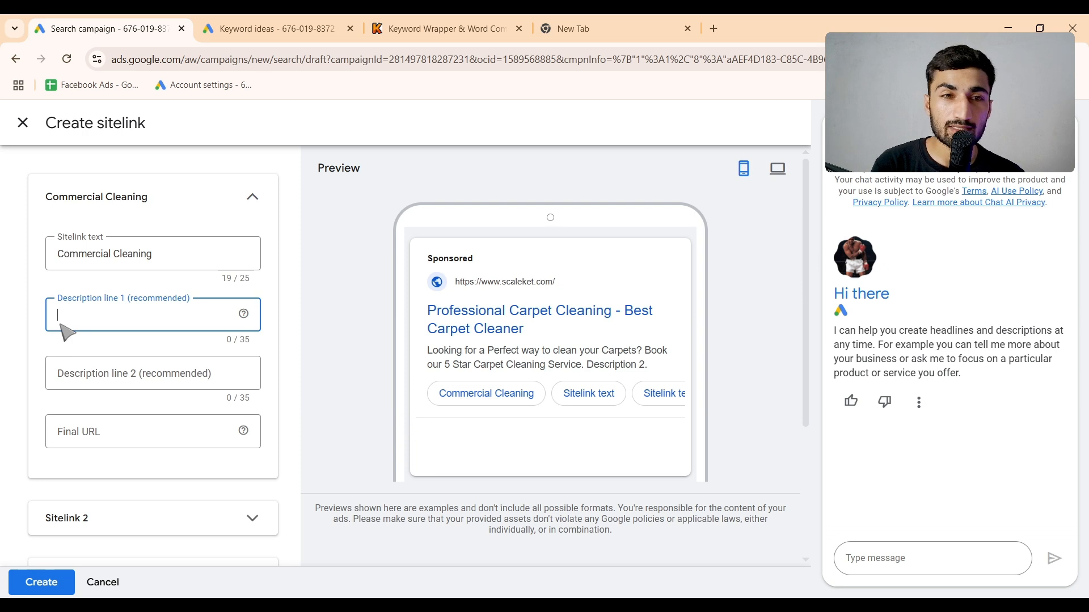
left_click(94, 371)
left_click(96, 435)
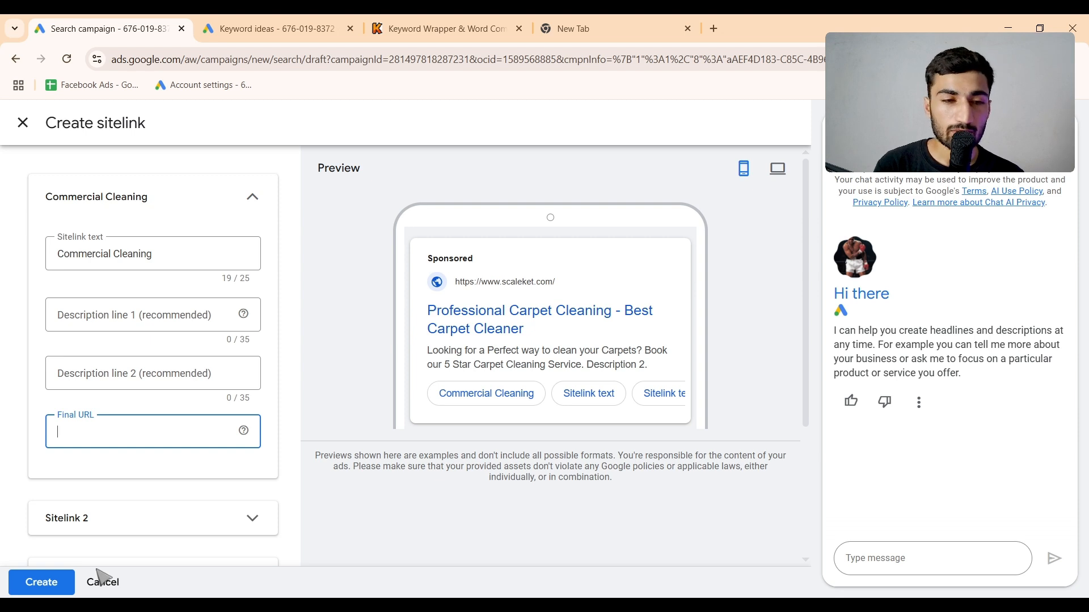
scroll(187, 468, "down", 3)
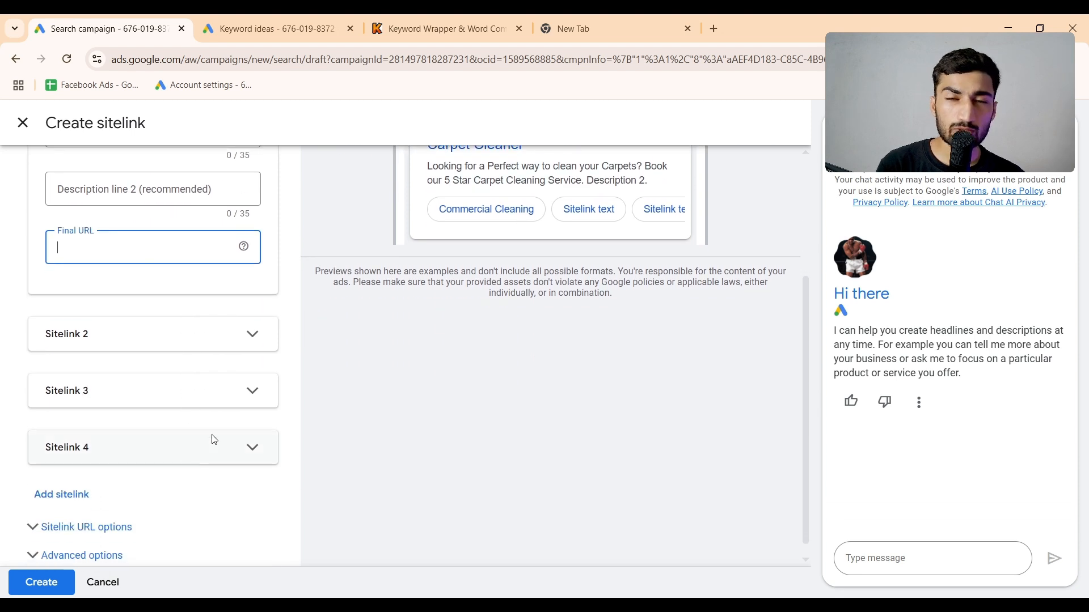
scroll(213, 440, "down", 1)
scroll(214, 440, "up", 2)
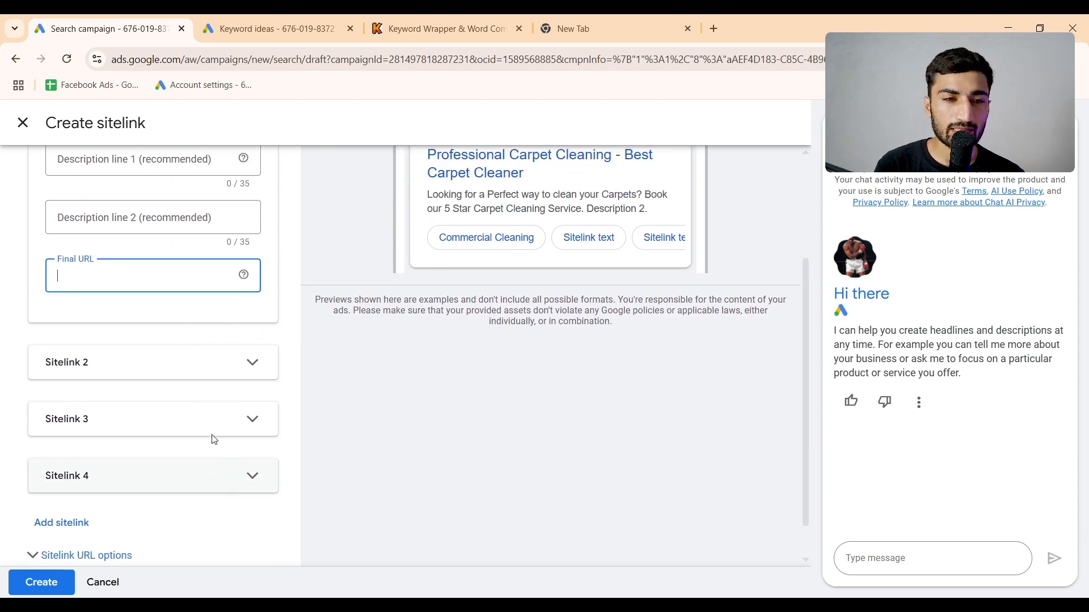
left_click(102, 583)
Step: Start new campaign-level callouts, entering "Same Day Service" as the first and "Get $50 OFF" as the second
scroll(413, 494, "down", 2)
scroll(407, 492, "down", 2)
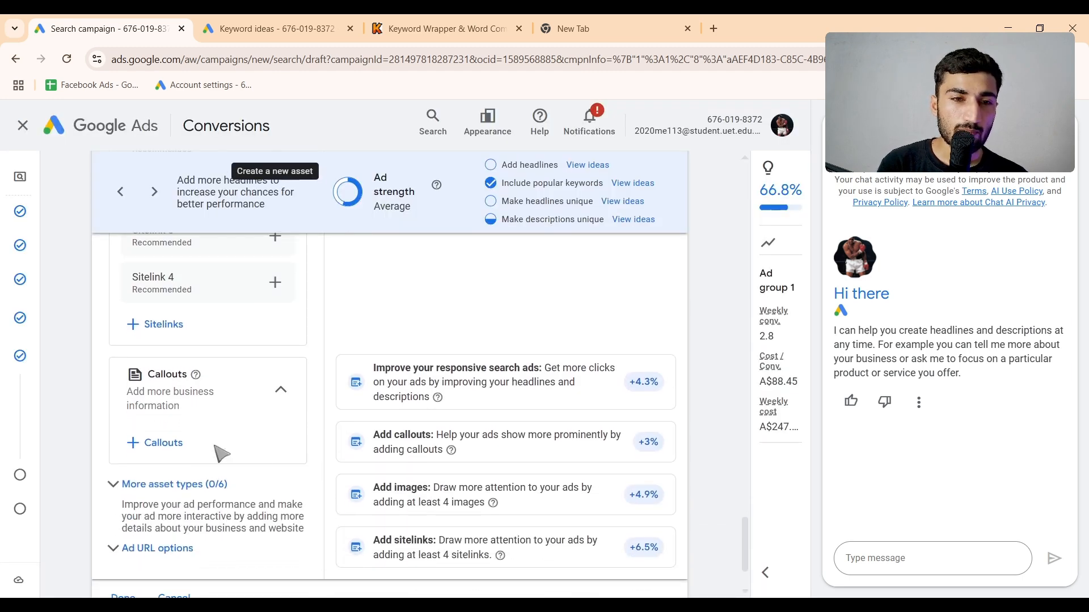
left_click(162, 442)
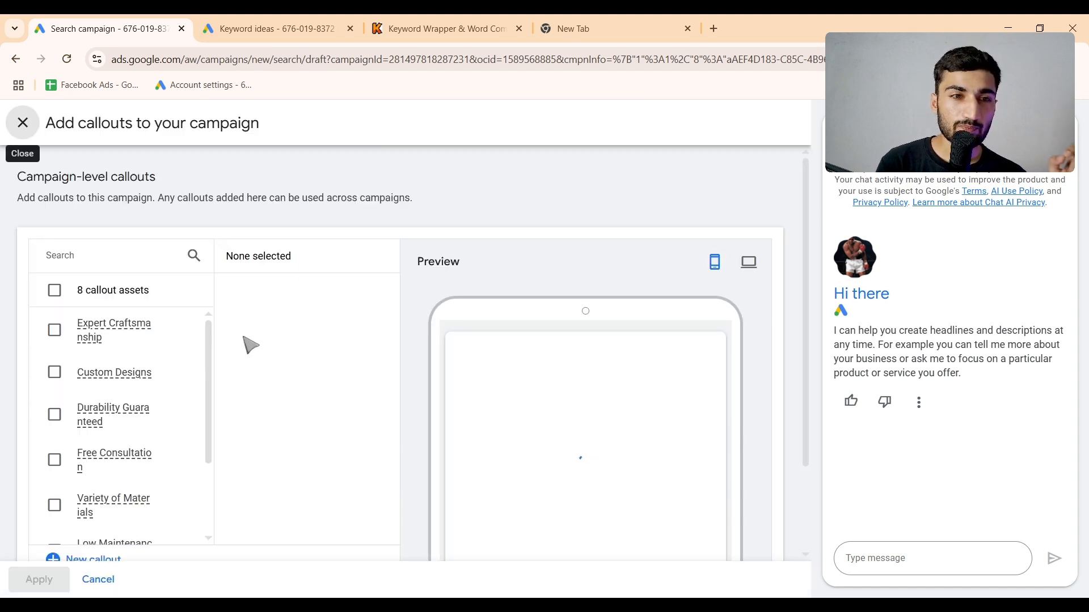
left_click(94, 557)
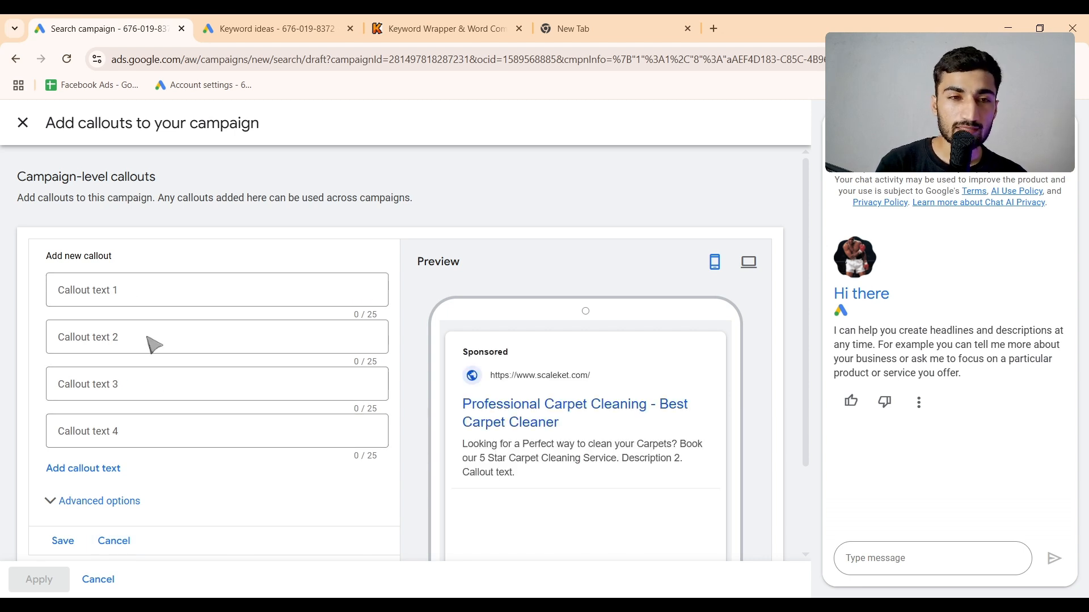
left_click(157, 292)
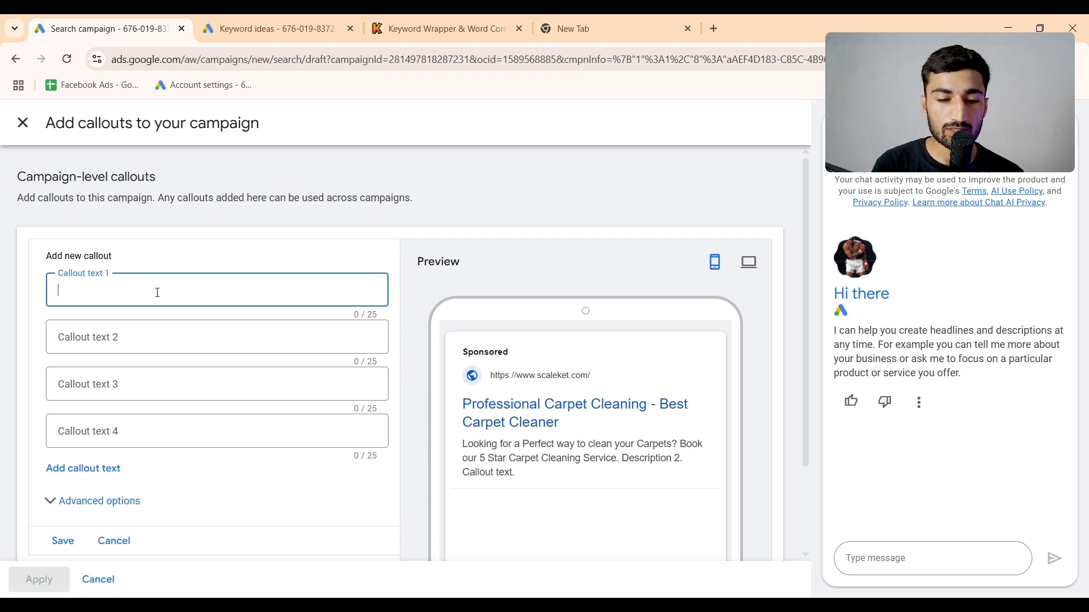
type("Same Day Service")
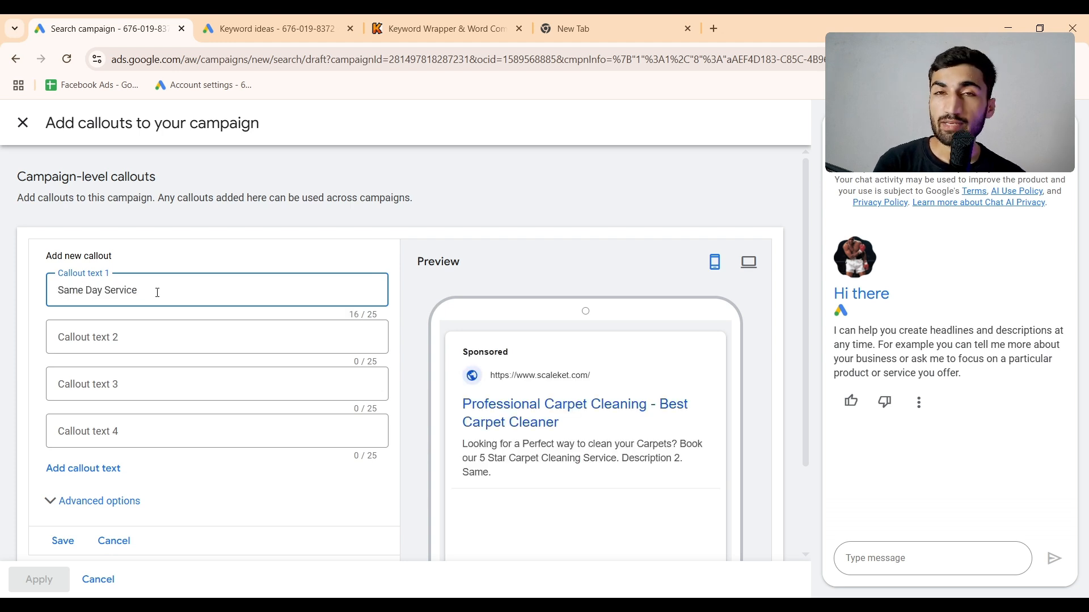
left_click(171, 333)
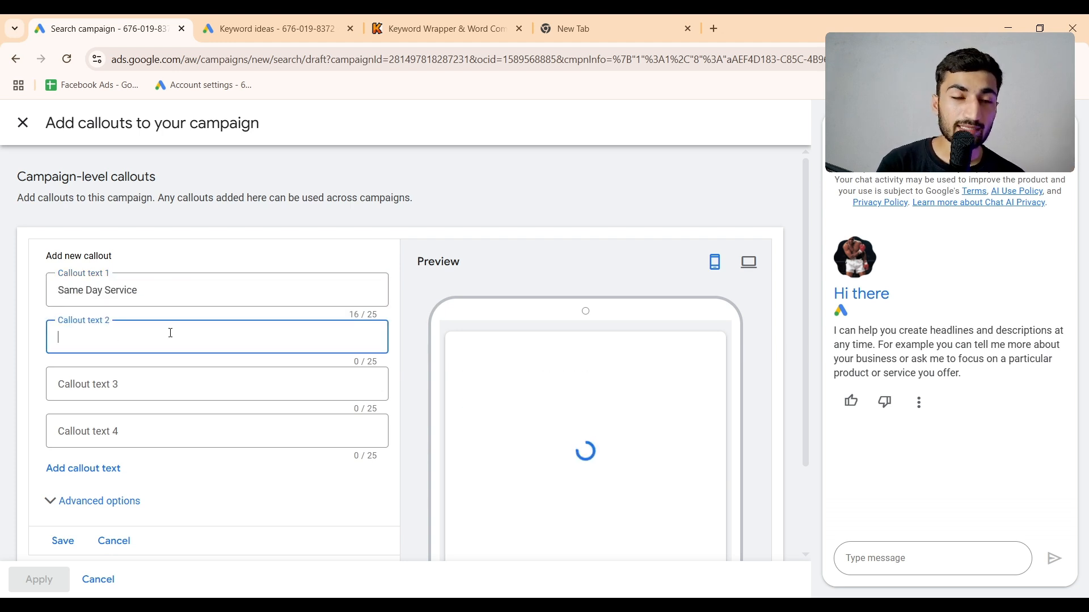
type("Get %5")
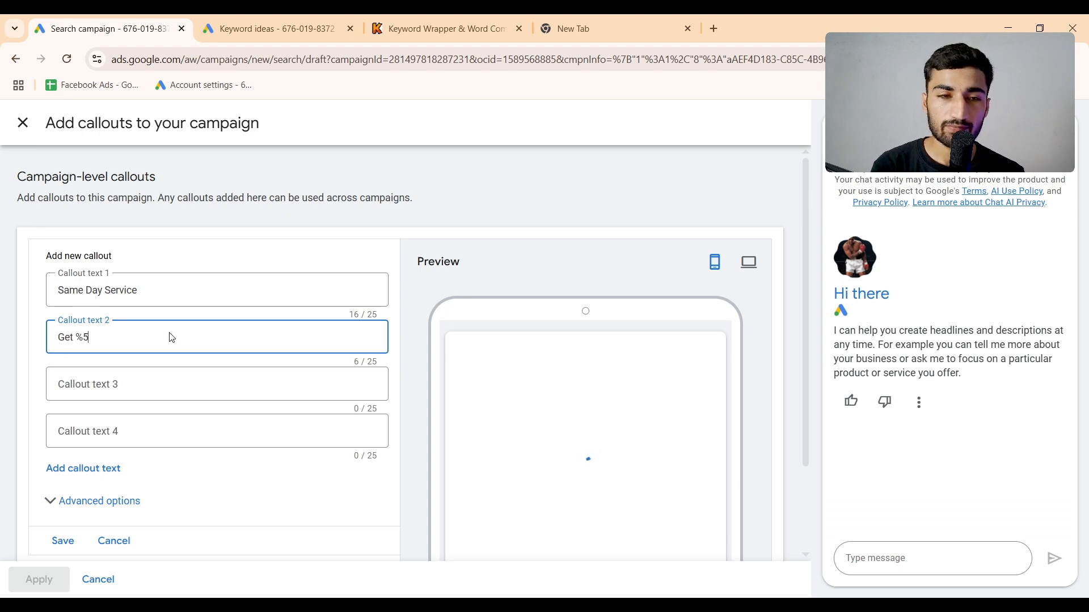
key("BackSpace")
key("BackSpace")
type("$50 OFF")
Step: Enter "Starting at $150" and "5 Star Service" as the third and fourth callouts, and apply all four to the campaign
left_click(162, 383)
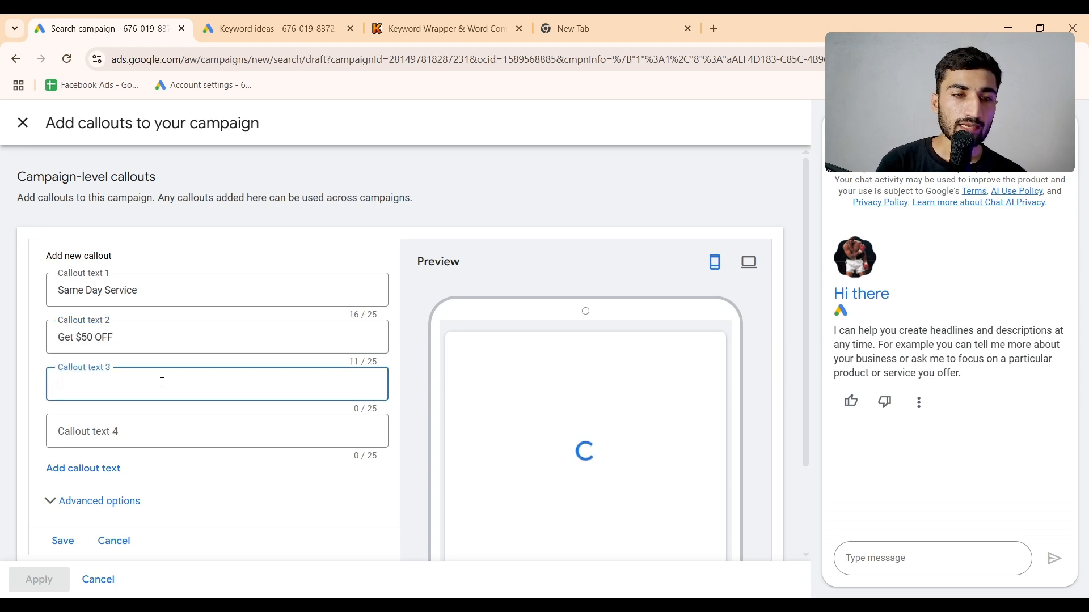
type("Starting at $150")
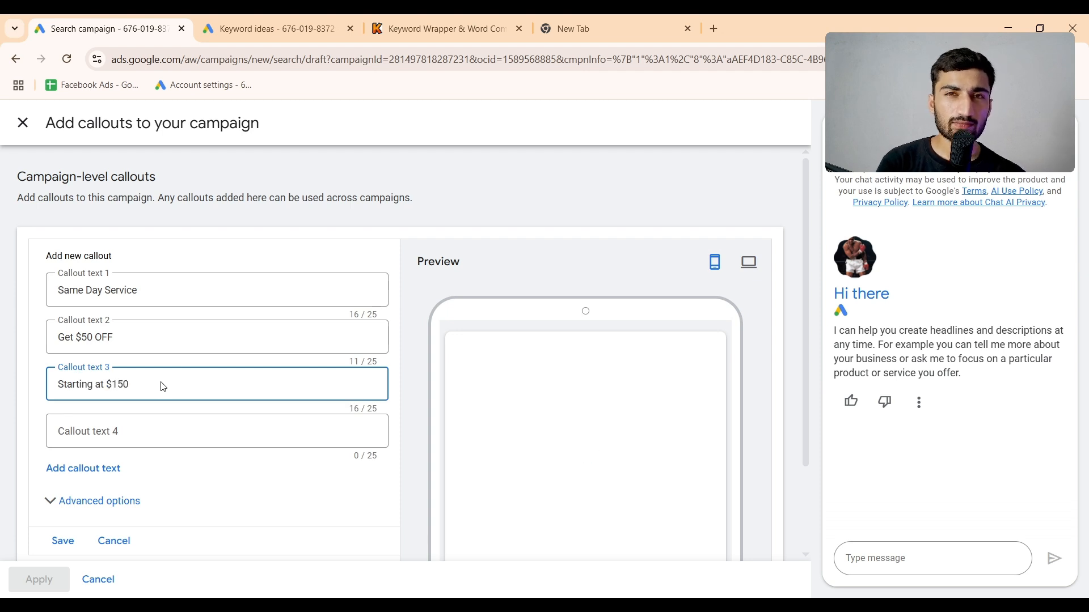
left_click(167, 434)
type("5 Star Service")
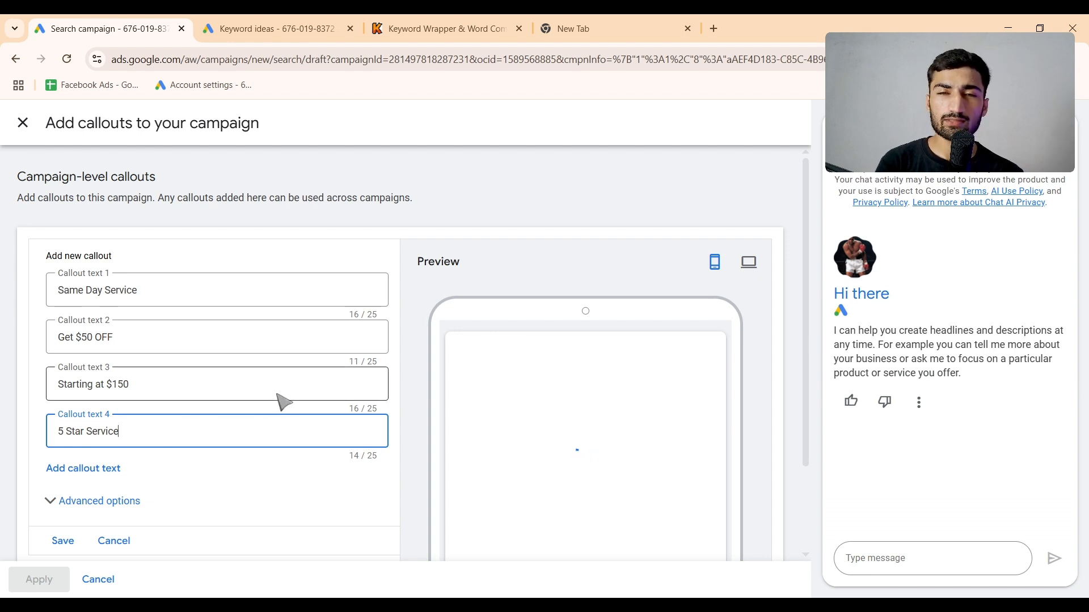
scroll(283, 403, "down", 1)
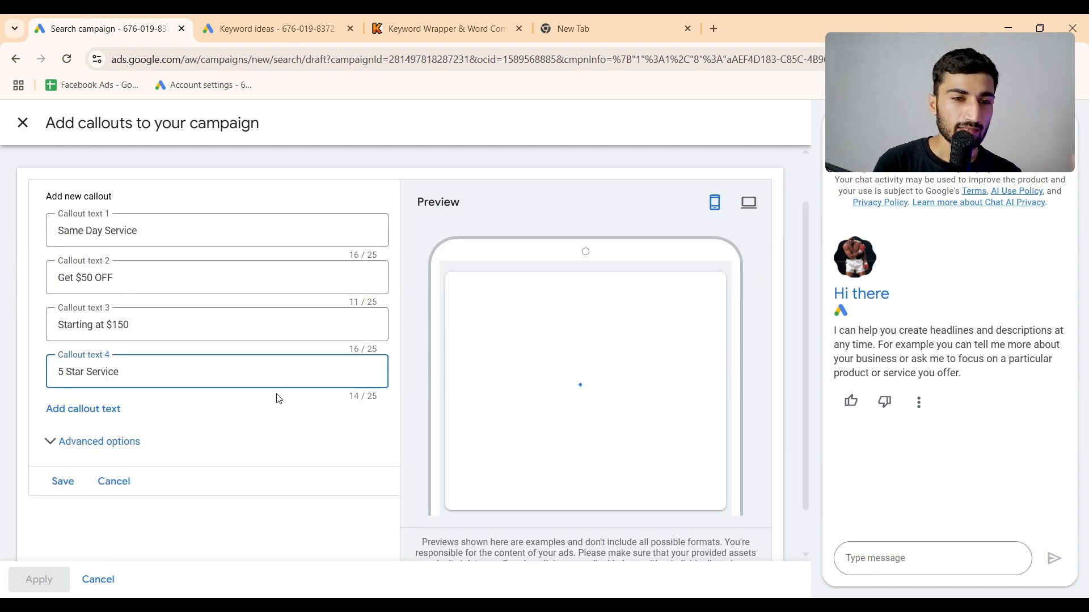
scroll(278, 399, "down", 1)
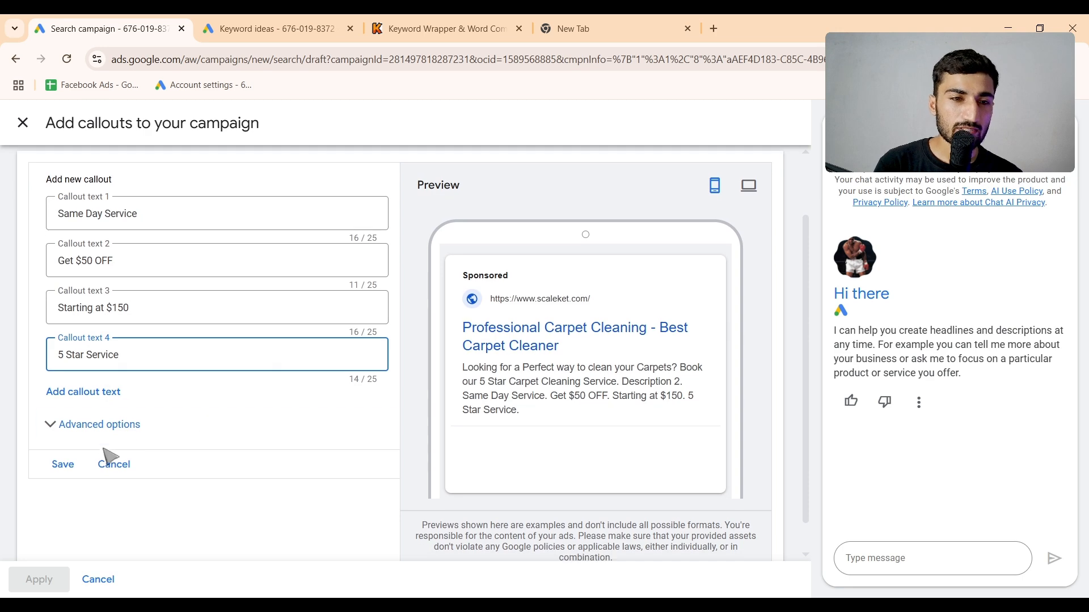
left_click(63, 464)
left_click(52, 580)
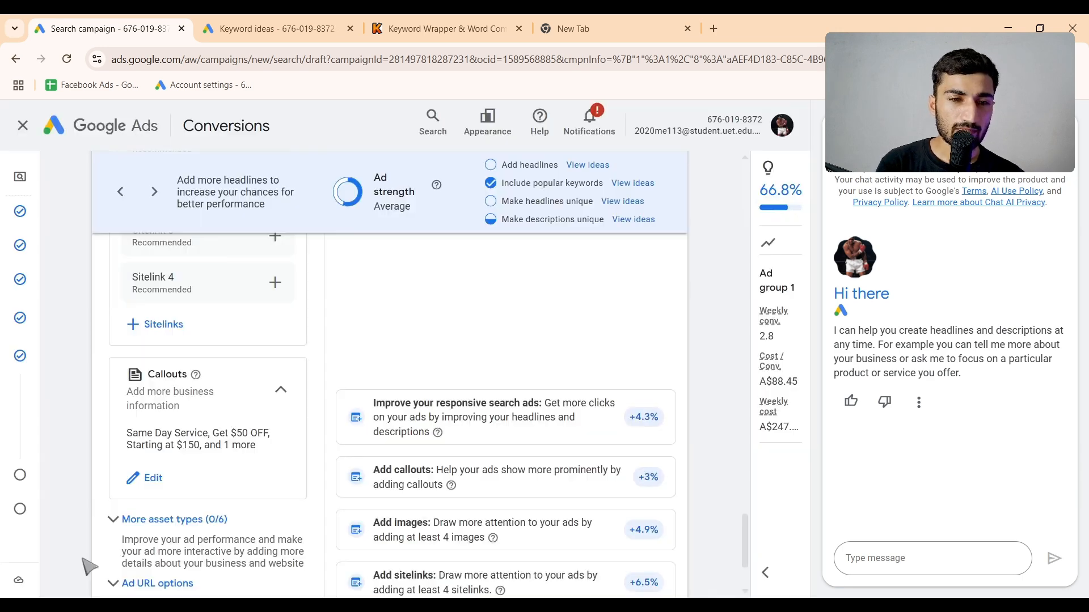
Step: Expand the ad's additional asset types and look through promotions, prices, structured snippets and lead forms
scroll(269, 475, "down", 2)
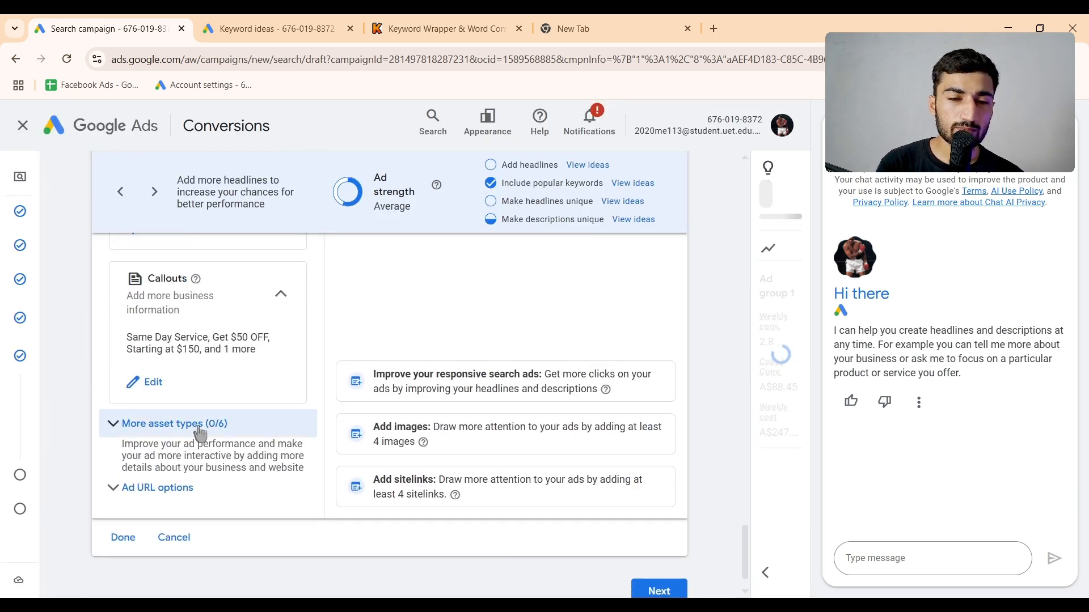
left_click(215, 425)
scroll(293, 430, "down", 1)
scroll(293, 430, "down", 2)
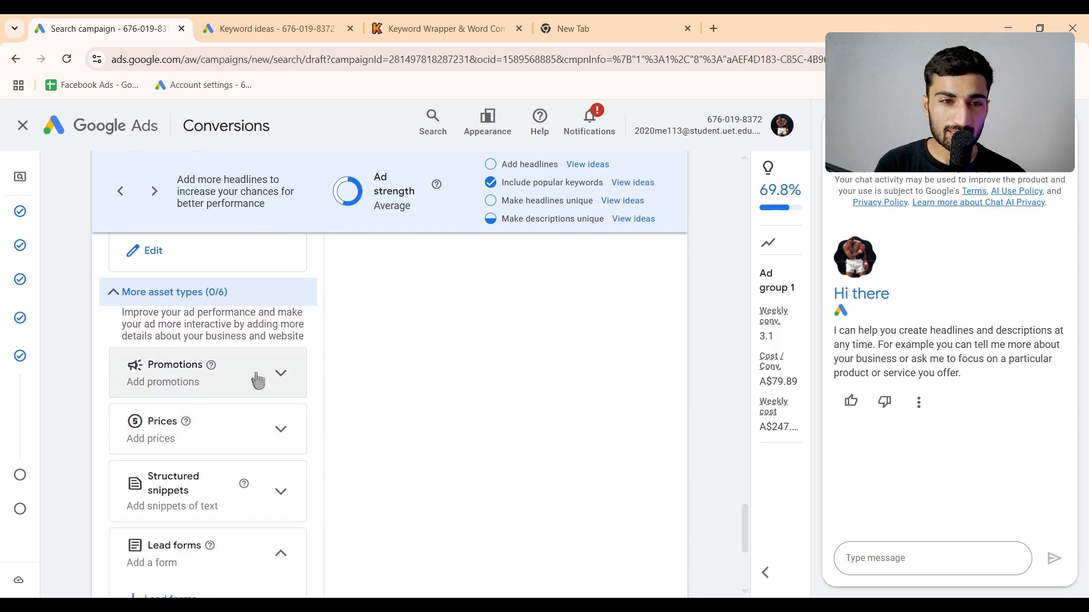
scroll(256, 432, "down", 1)
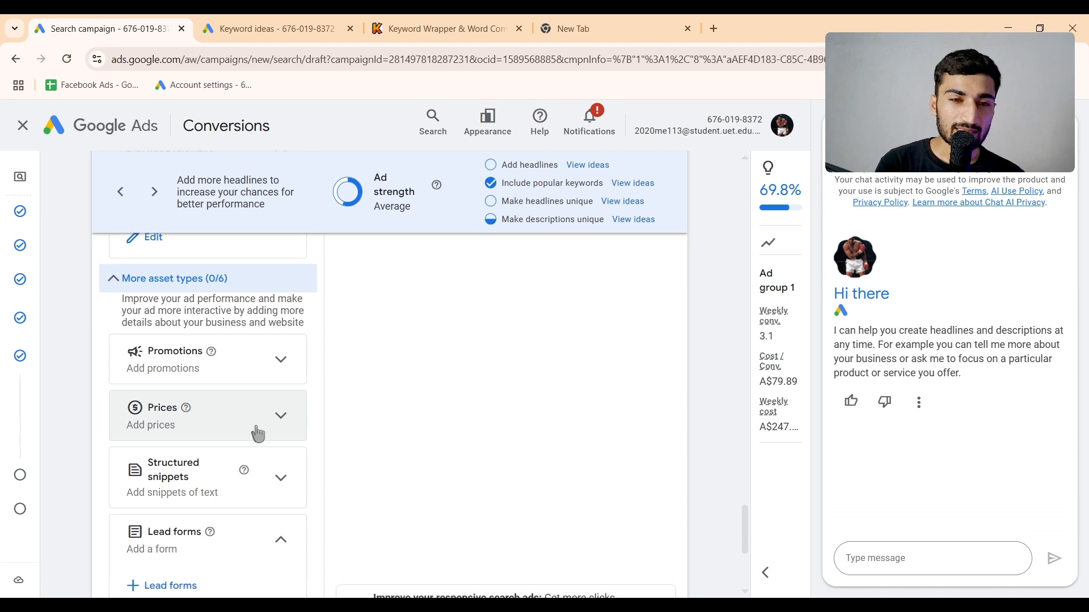
scroll(258, 434, "down", 2)
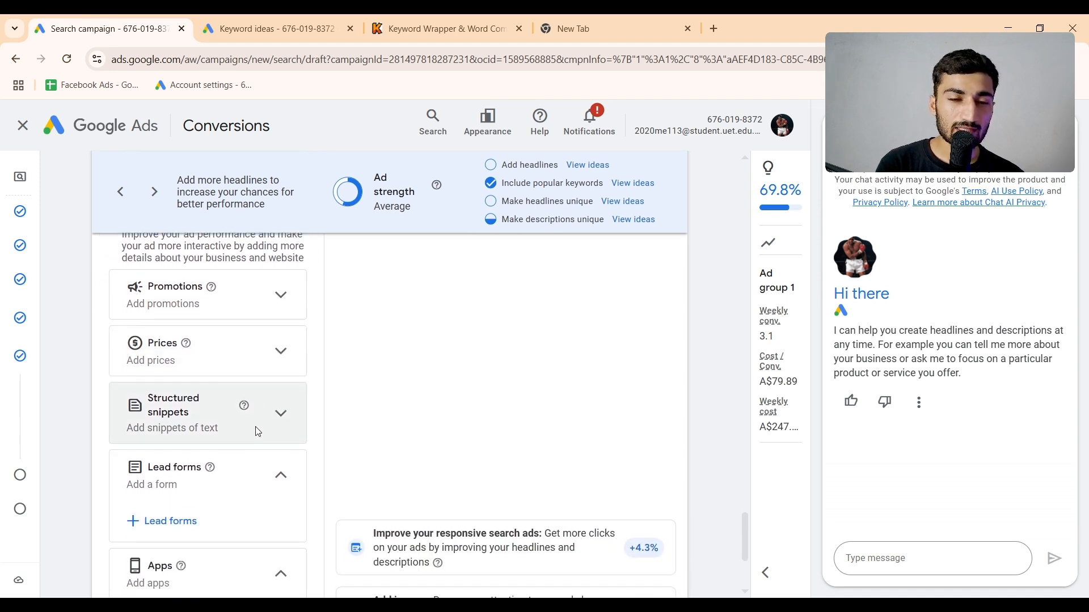
scroll(315, 433, "down", 1)
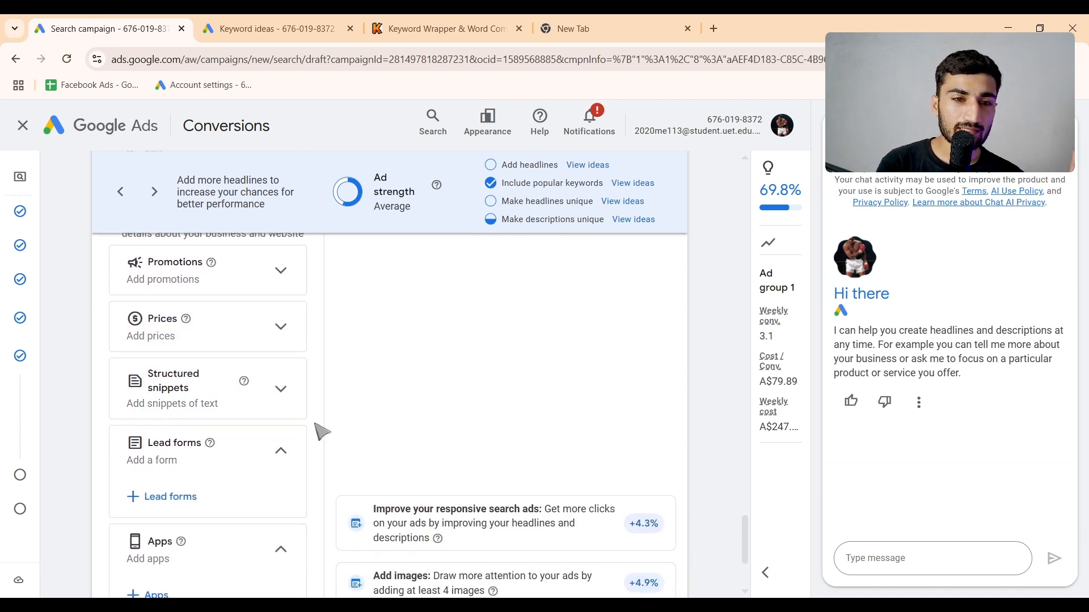
Step: Start a new campaign-level structured snippet with Service catalog as its header type
left_click(277, 394)
left_click(222, 437)
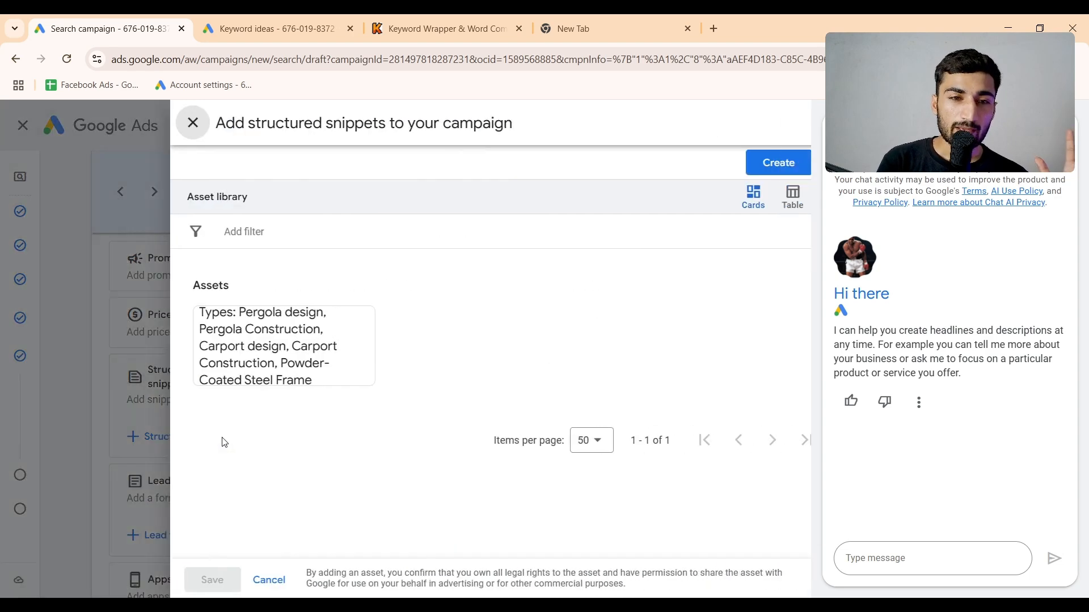
left_click(740, 166)
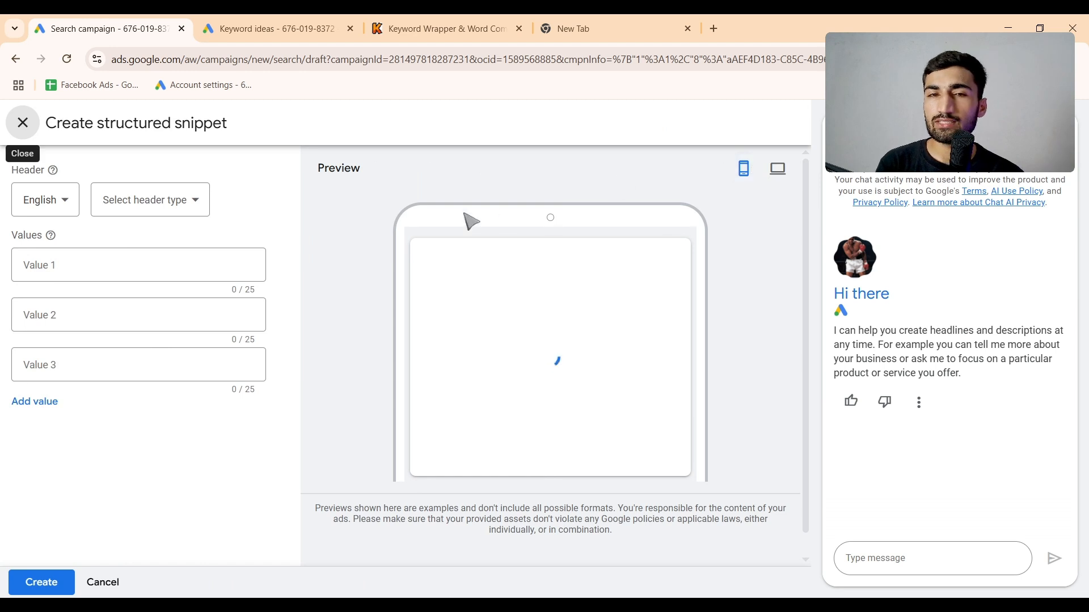
left_click(185, 209)
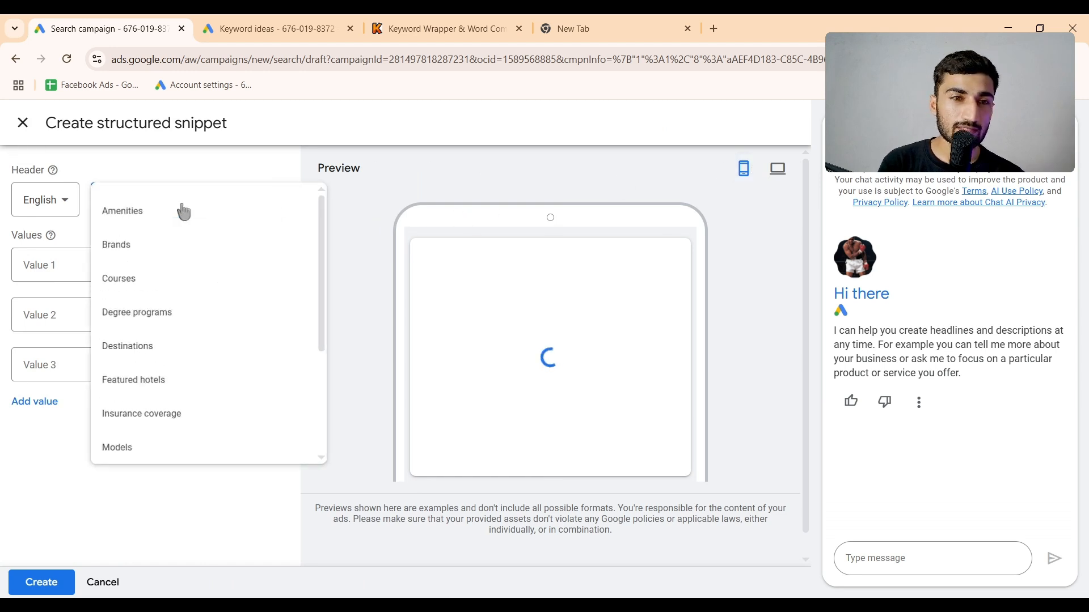
scroll(162, 340, "down", 2)
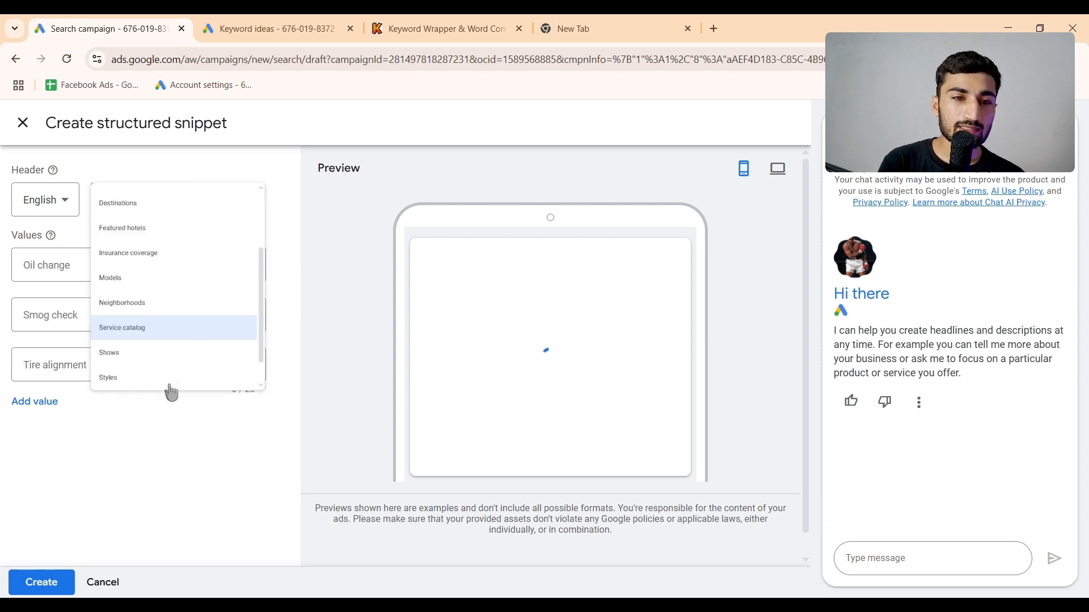
left_click(166, 390)
Step: Enter "Commercial cleaning" as the snippet's first value, and discard the structured snippet without adding it to the campaign
left_click(111, 267)
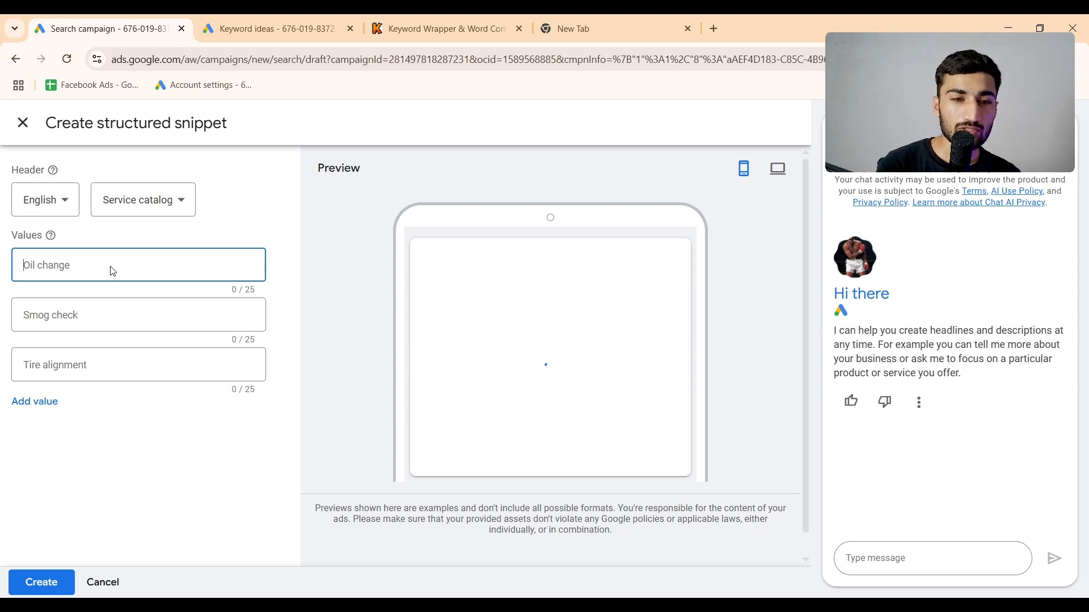
type("Commercial")
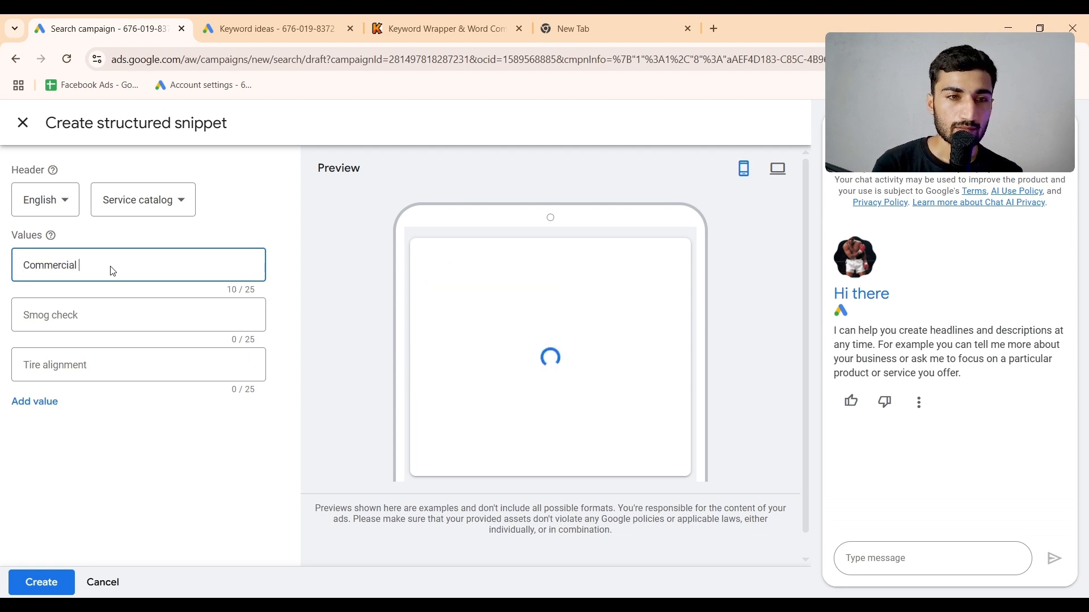
type(" cleaning")
left_click(101, 314)
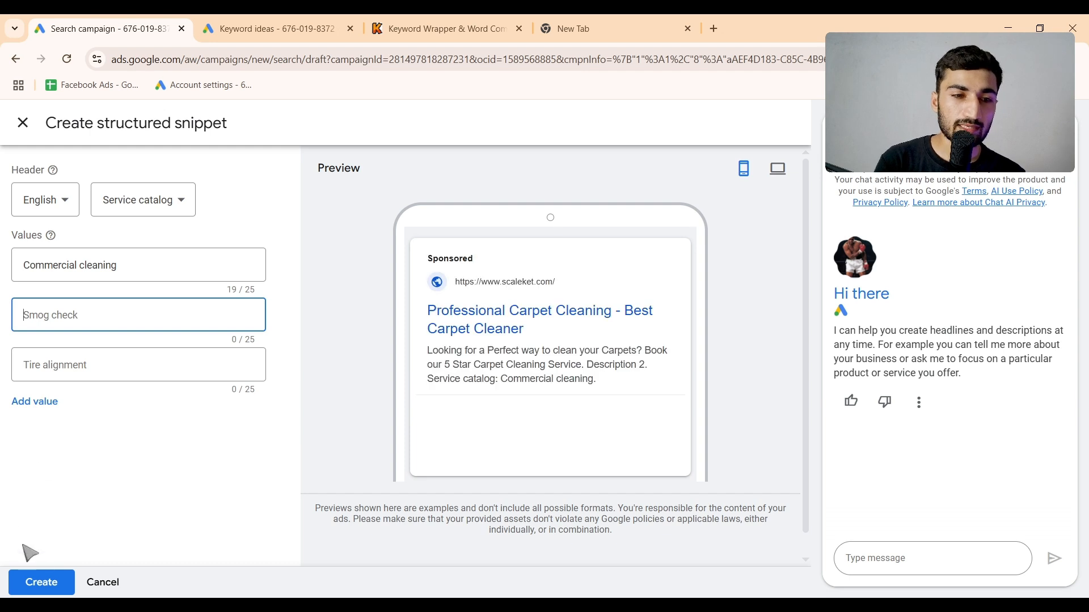
left_click(92, 581)
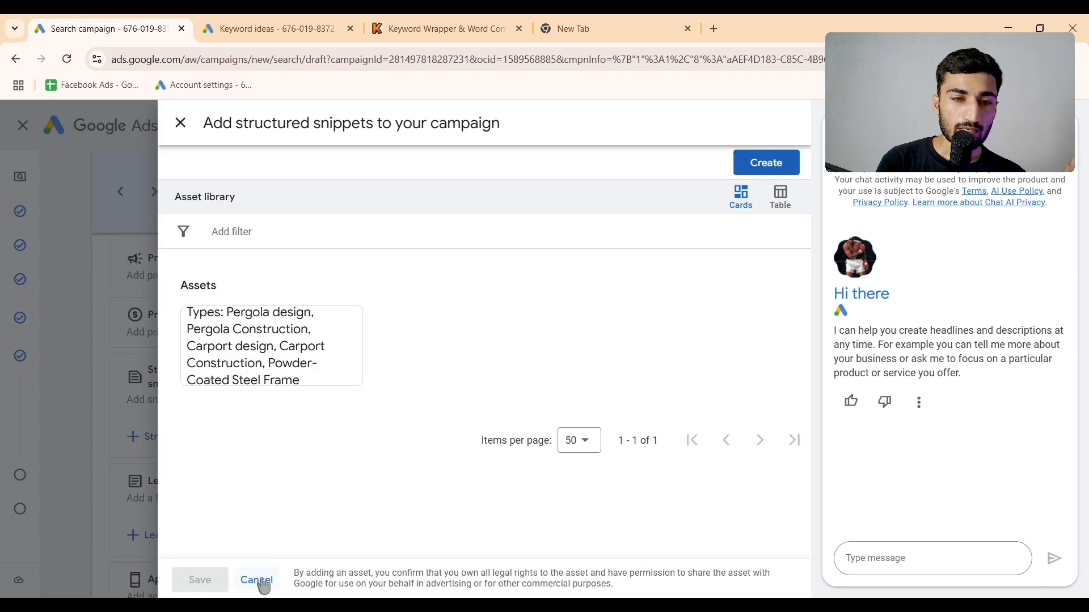
left_click(260, 585)
Step: Finish the carpet cleaning ad and continue to the campaign's budget settings
scroll(302, 503, "down", 3)
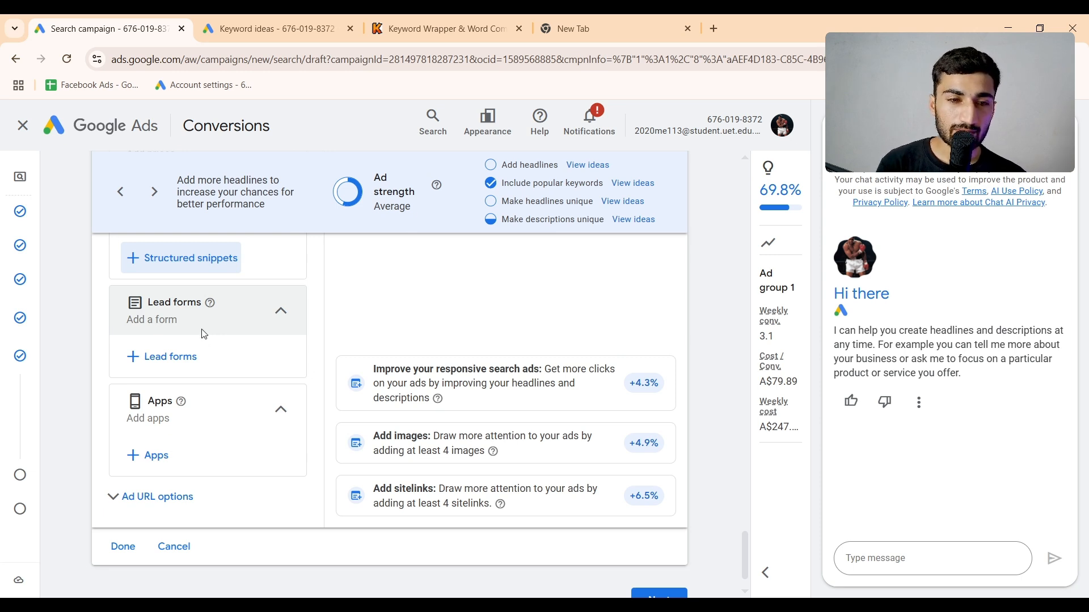
scroll(203, 333, "down", 1)
left_click(121, 496)
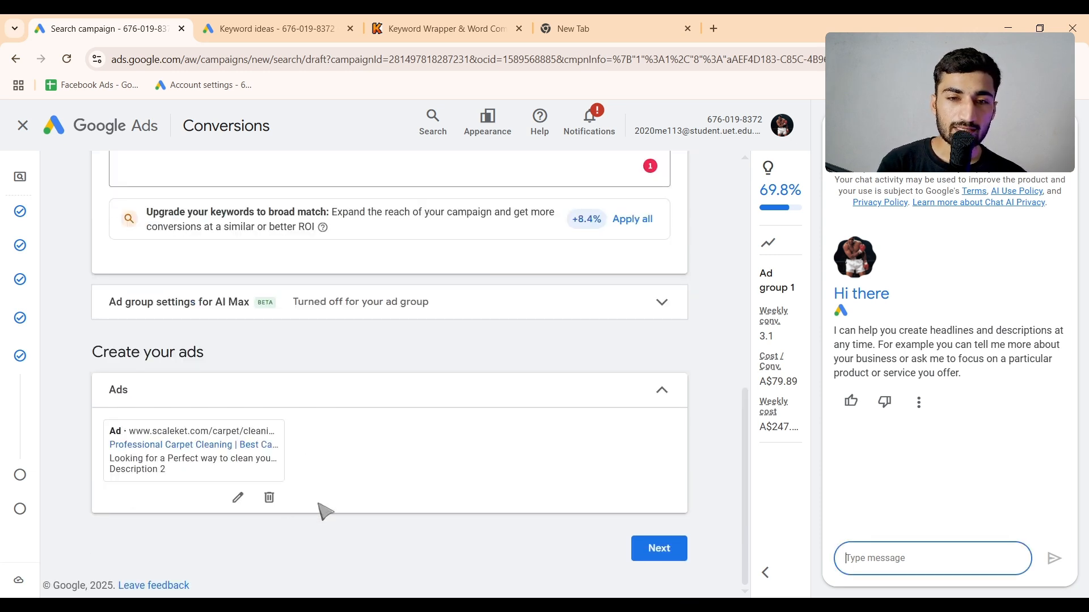
left_click(658, 548)
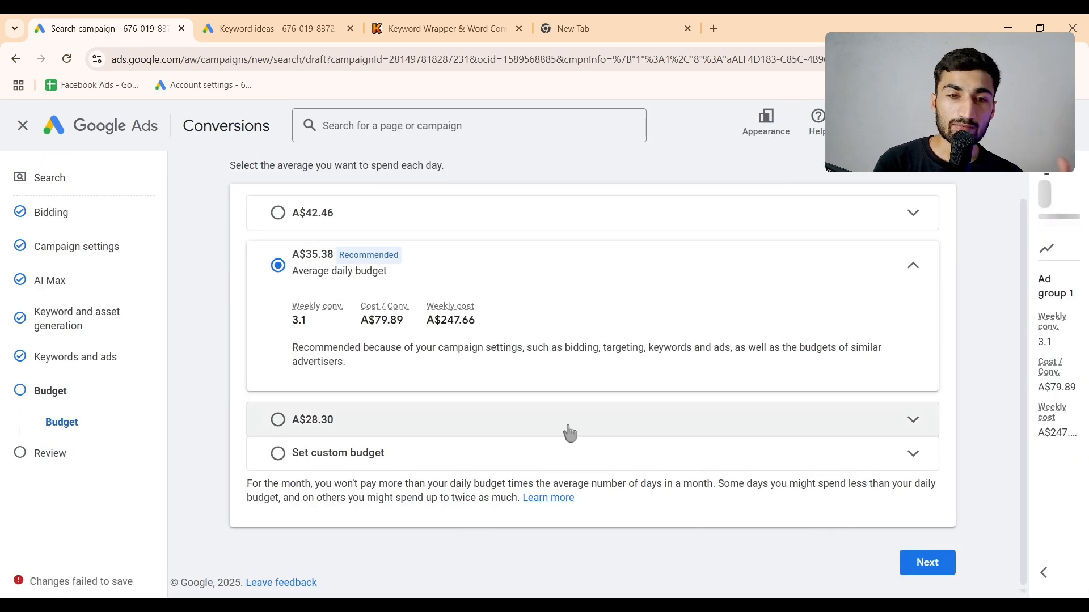
Step: Set a custom average daily budget of A$20 for the campaign and continue to the review
left_click(586, 453)
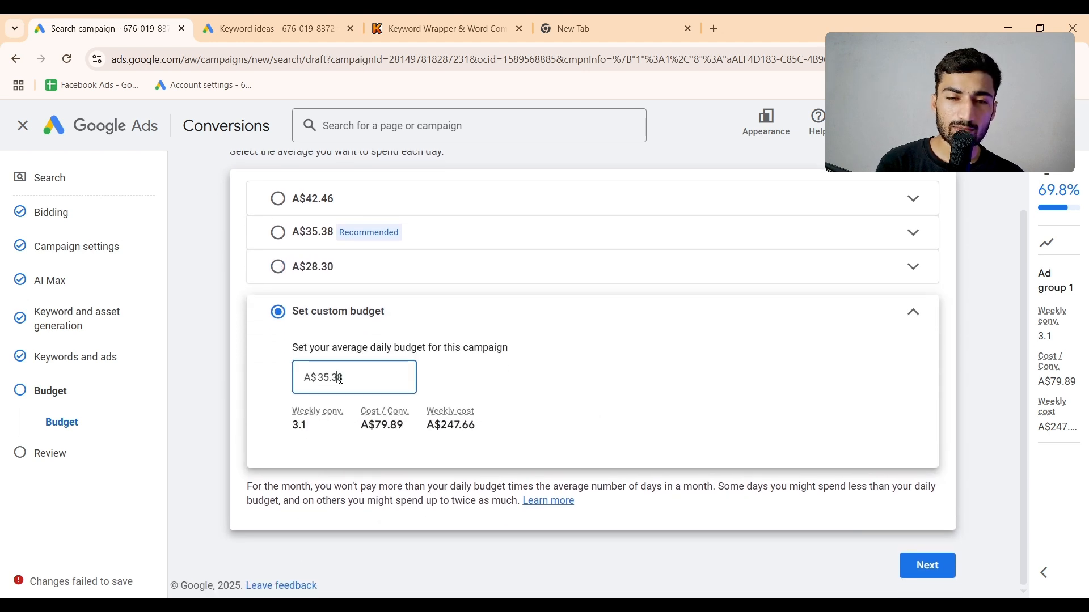
double_click(340, 378)
type("2")
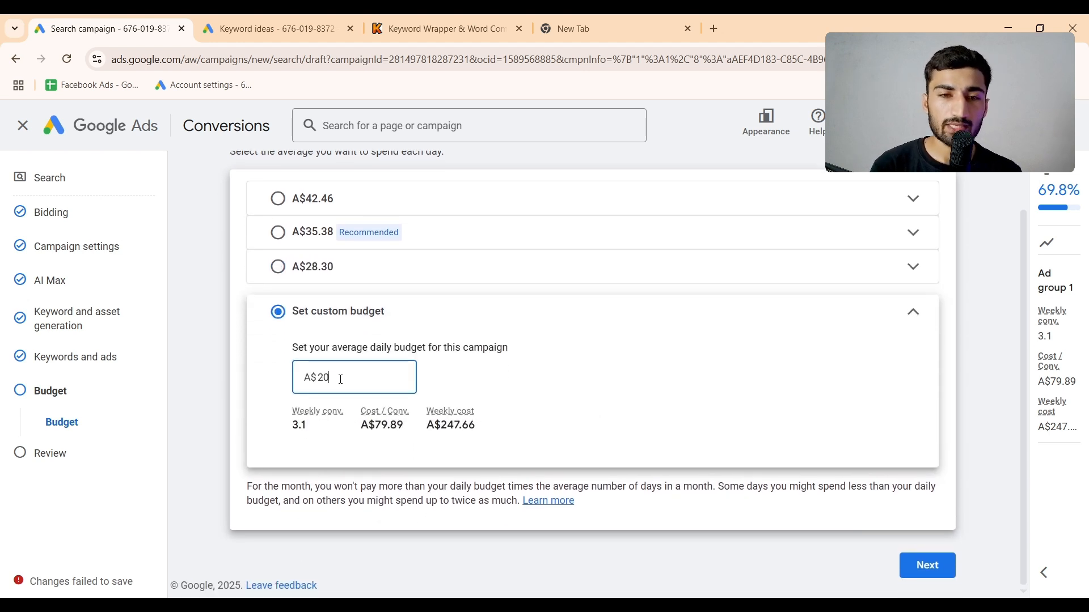
type("0")
left_click(911, 565)
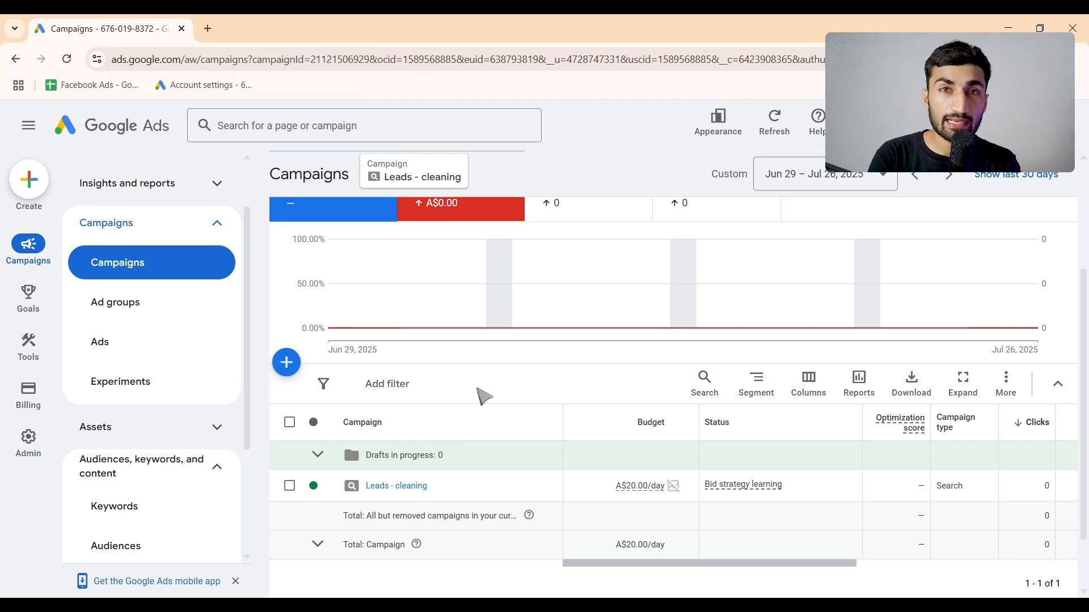
Step: Open the bidding section in the settings of the "Leads - cleaning" campaign for editing
scroll(516, 384, "down", 1)
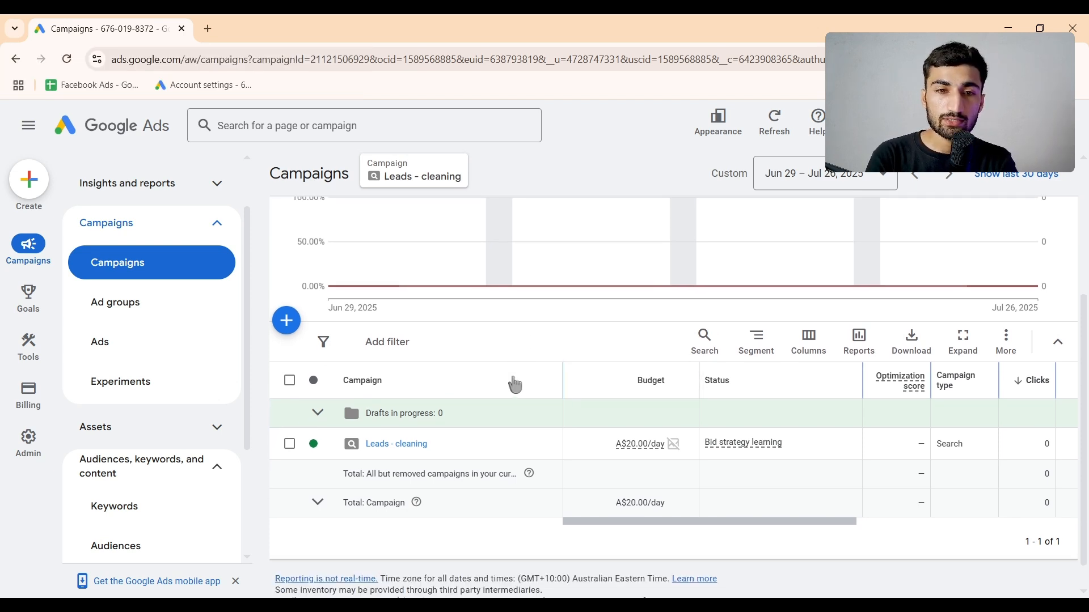
mouse_move(442, 448)
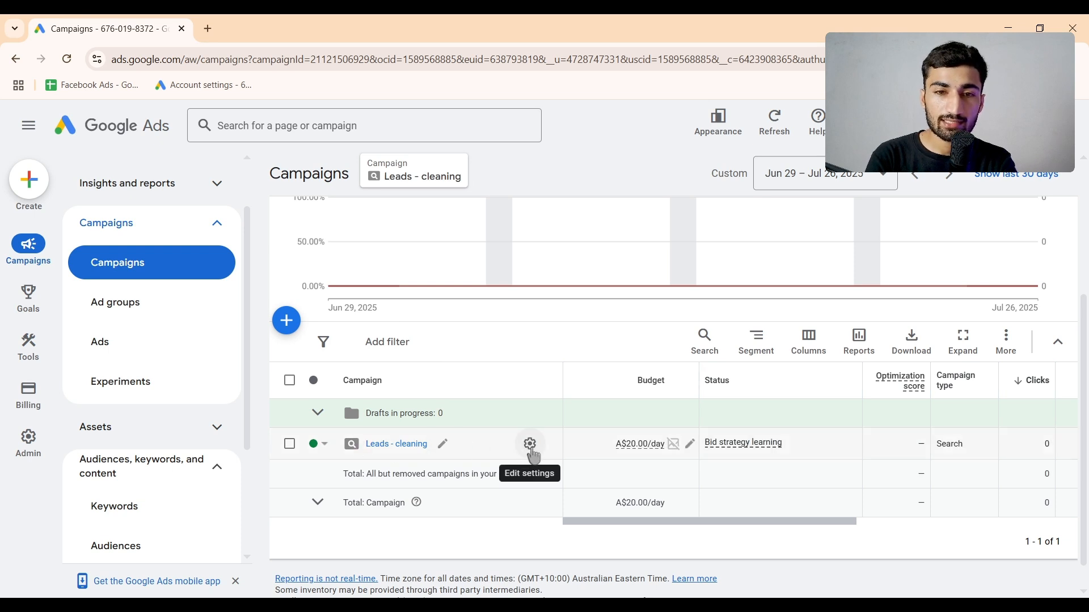
left_click(531, 446)
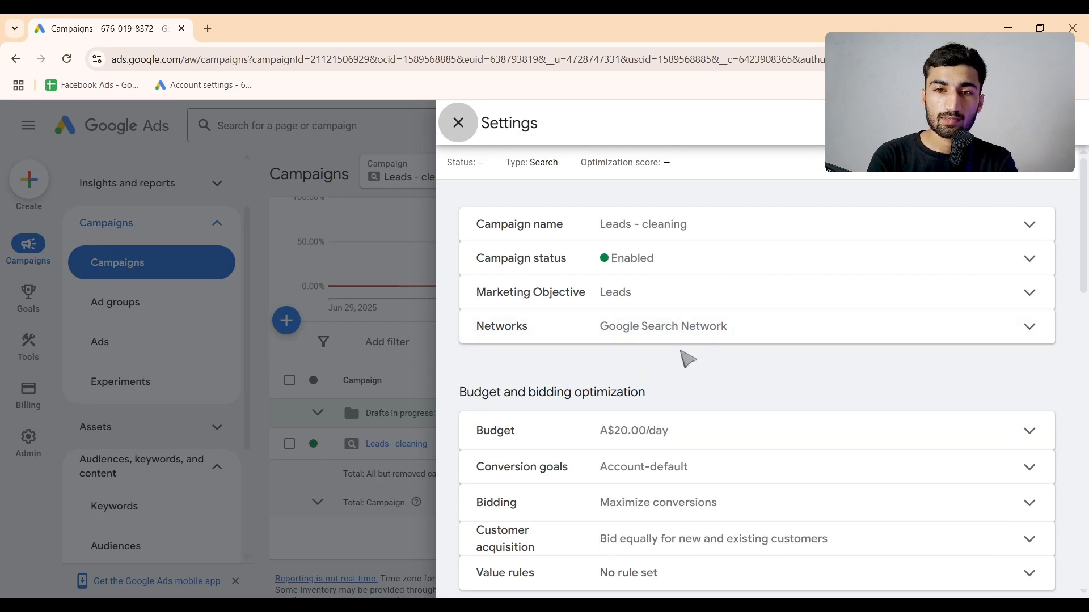
scroll(687, 359, "down", 4)
left_click(658, 311)
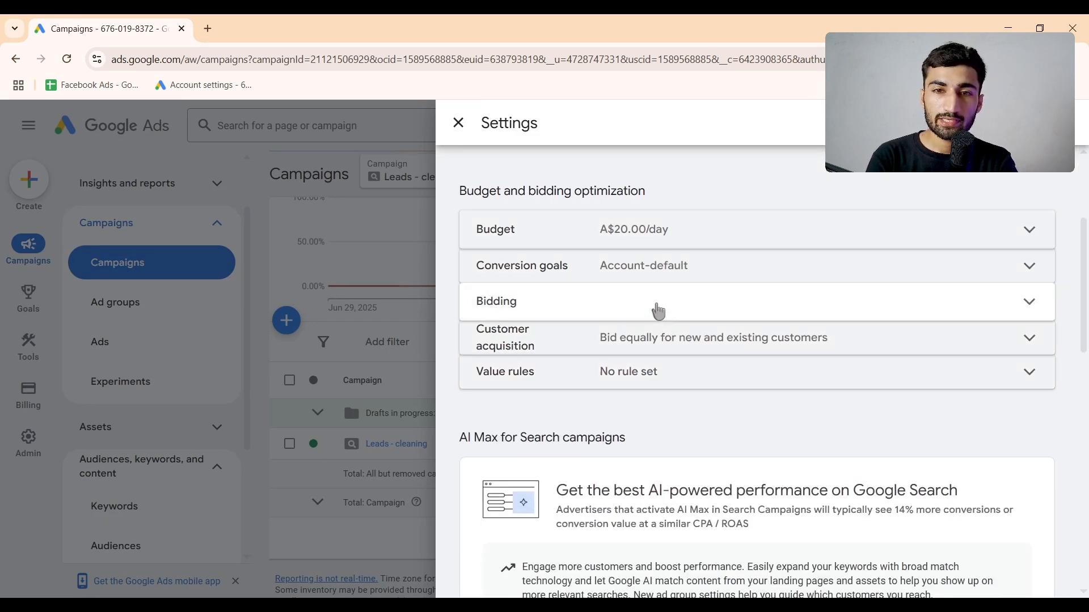
Step: Change the campaign's bid strategy to Manual CPC by selecting it directly, and save the setting
left_click(651, 376)
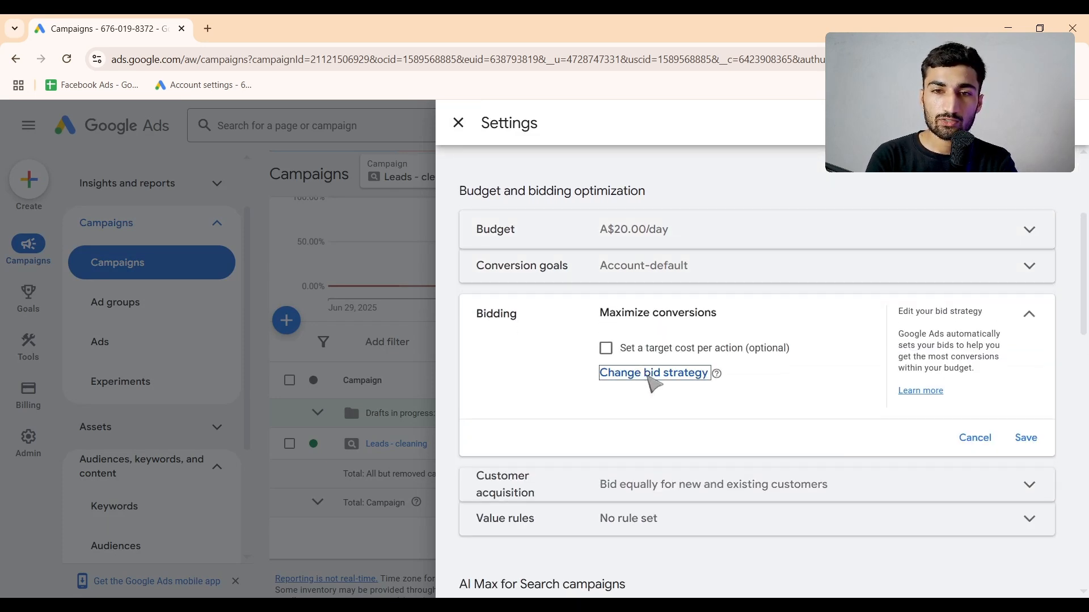
left_click(667, 349)
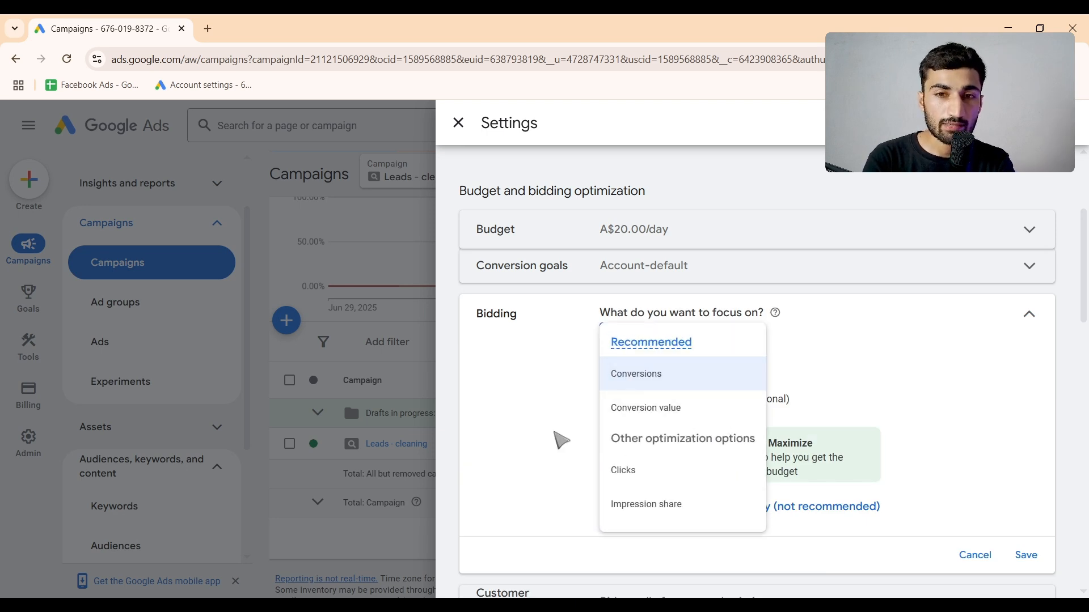
left_click(561, 441)
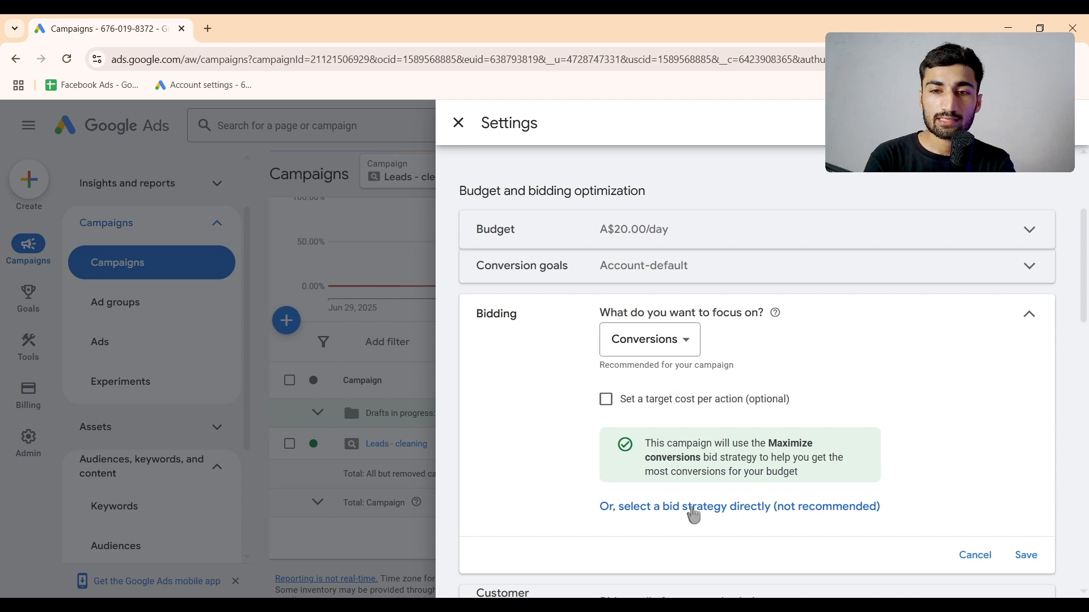
left_click(697, 509)
left_click(657, 348)
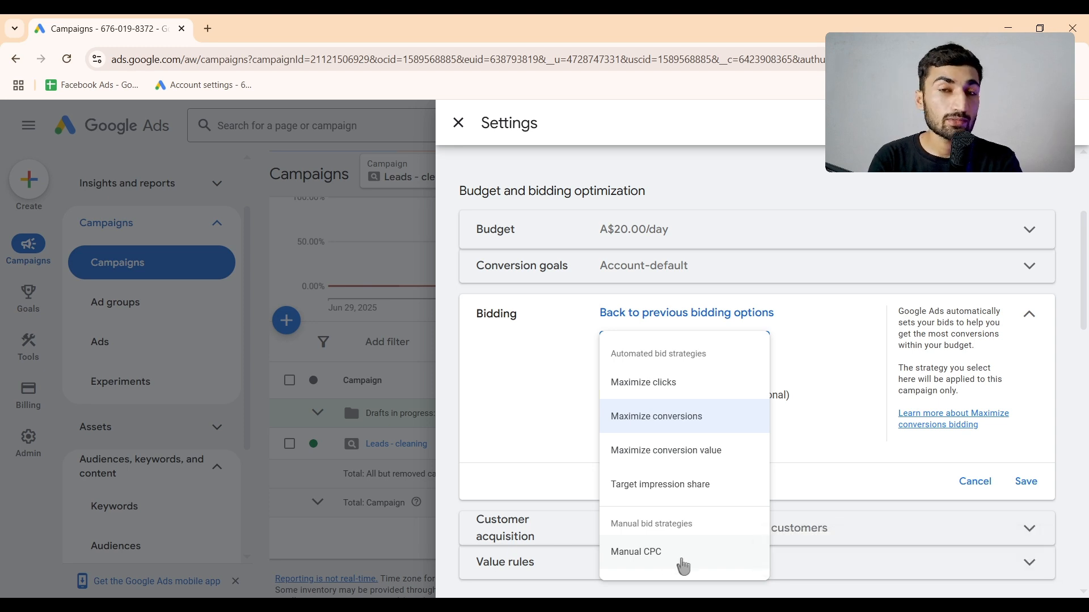
left_click(680, 563)
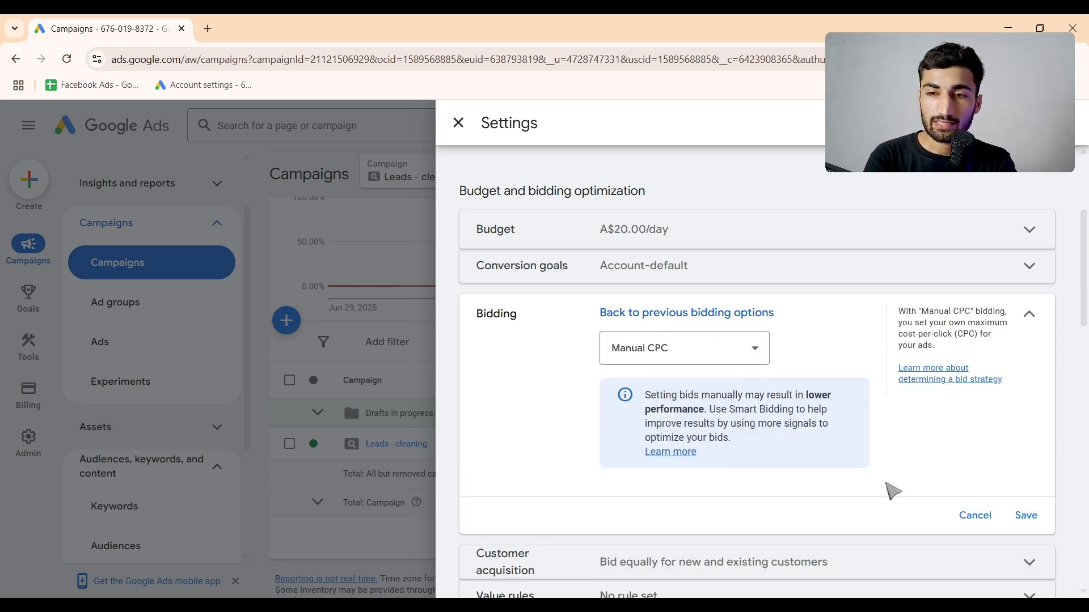
left_click(1026, 515)
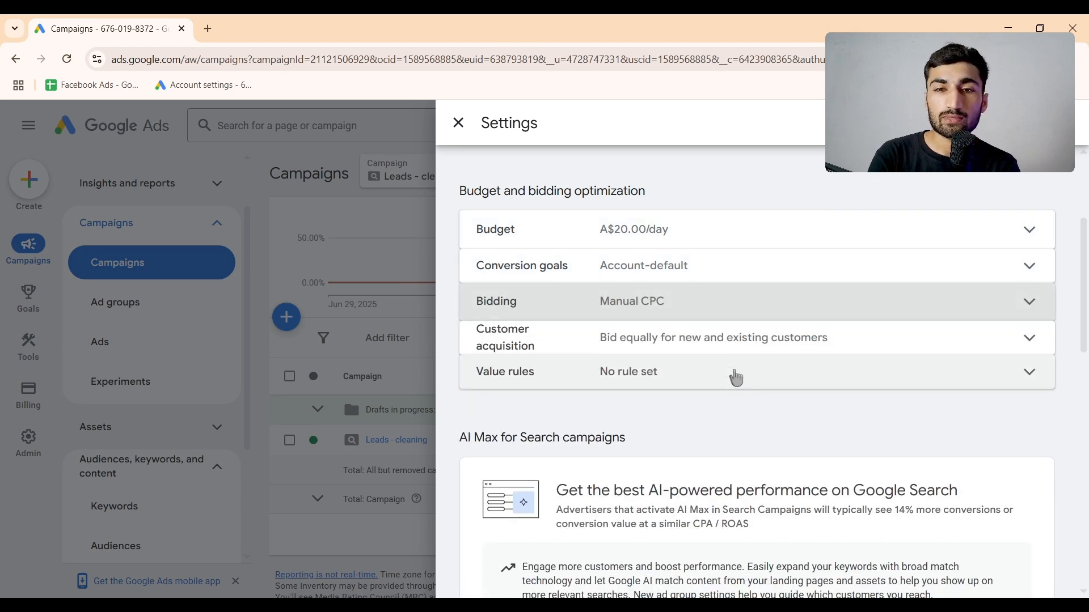
left_click(458, 123)
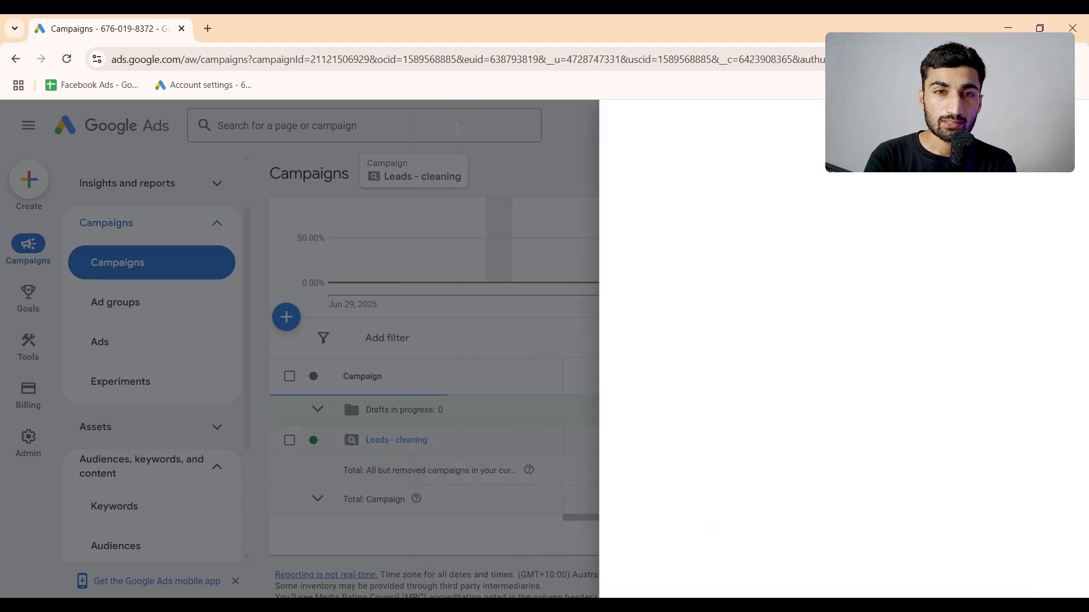
Step: Set the maximum CPC bid to A$4 for the campaign's six exact-match carpet keywords from "best carpet cleaner" to "carpet cleaning near me"
scroll(219, 457, "down", 1)
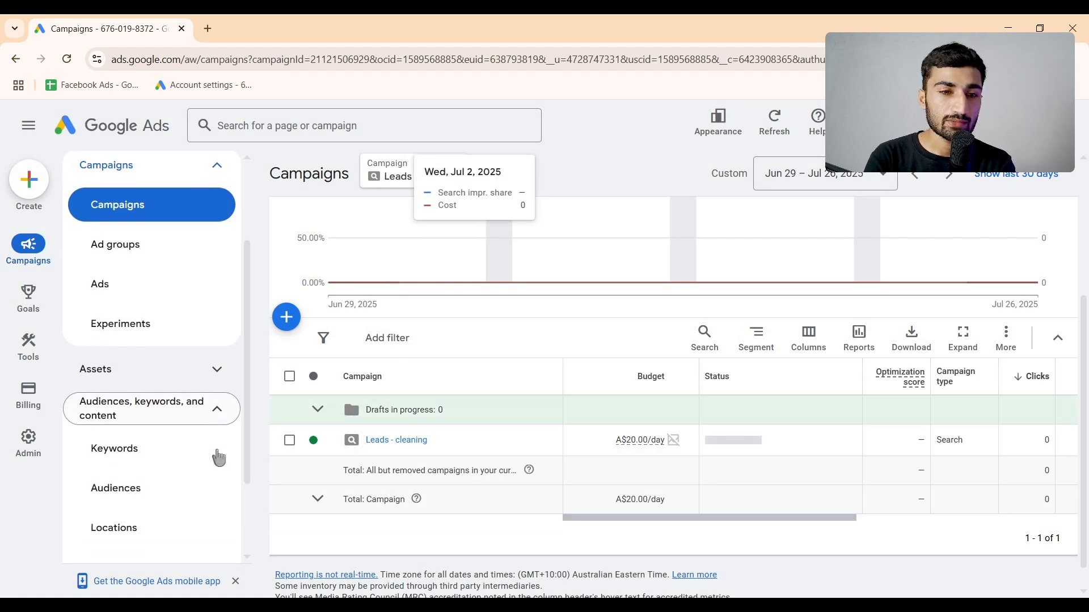
left_click(172, 452)
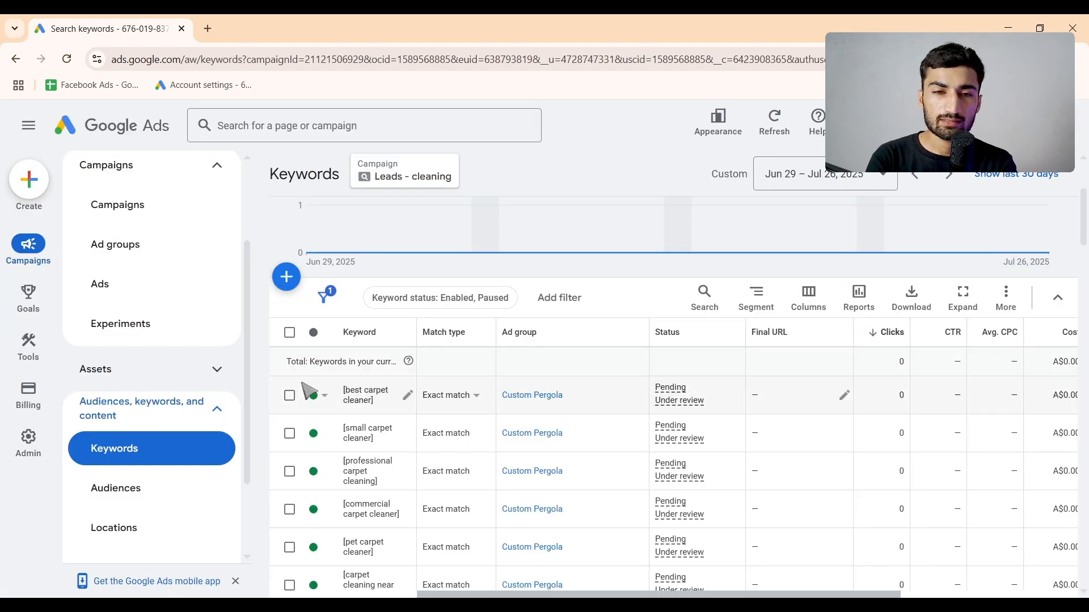
left_click(290, 396)
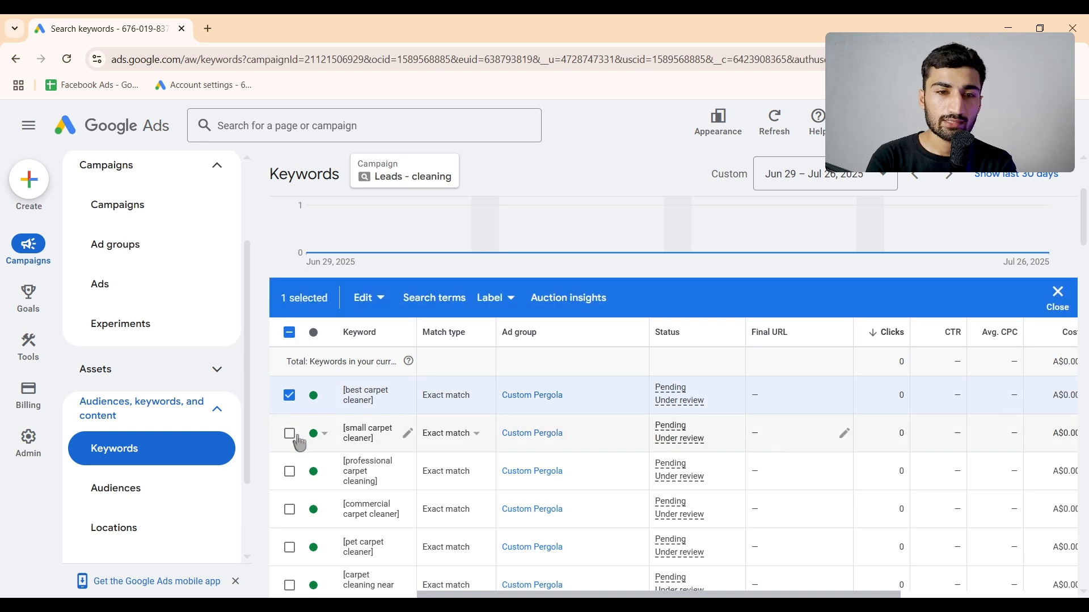
left_click(291, 434)
left_click(289, 472)
scroll(289, 476, "down", 2)
left_click(290, 474)
left_click(289, 477)
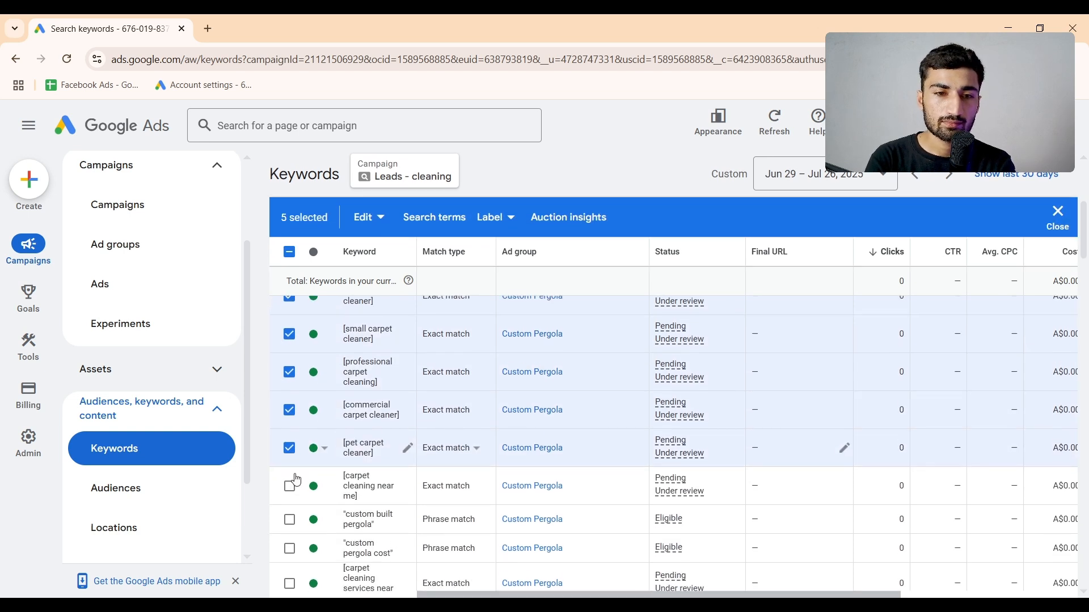
left_click(290, 486)
scroll(324, 440, "up", 3)
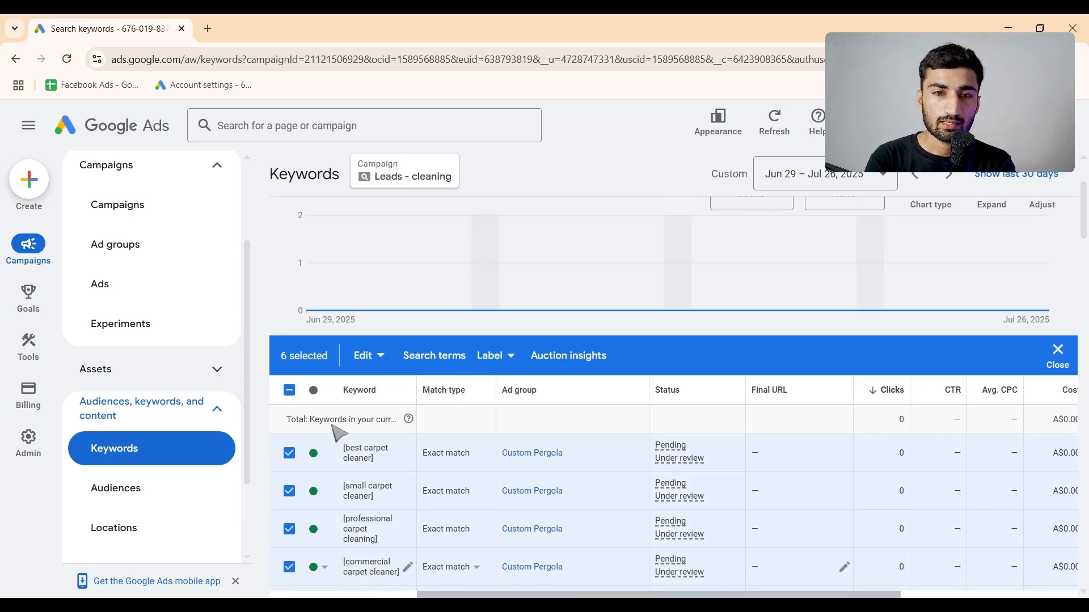
left_click(370, 357)
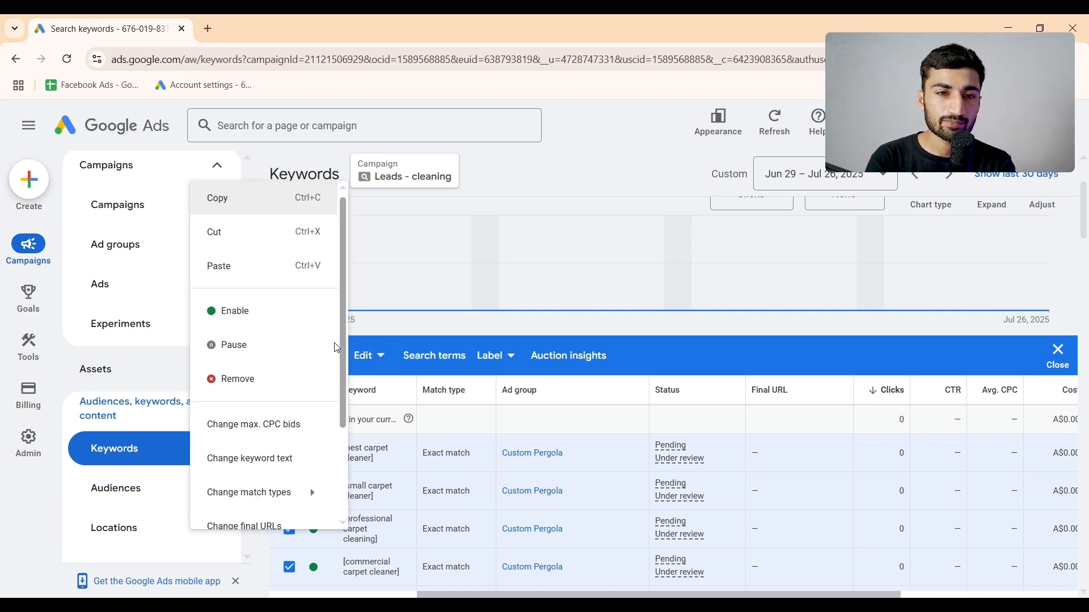
left_click(278, 429)
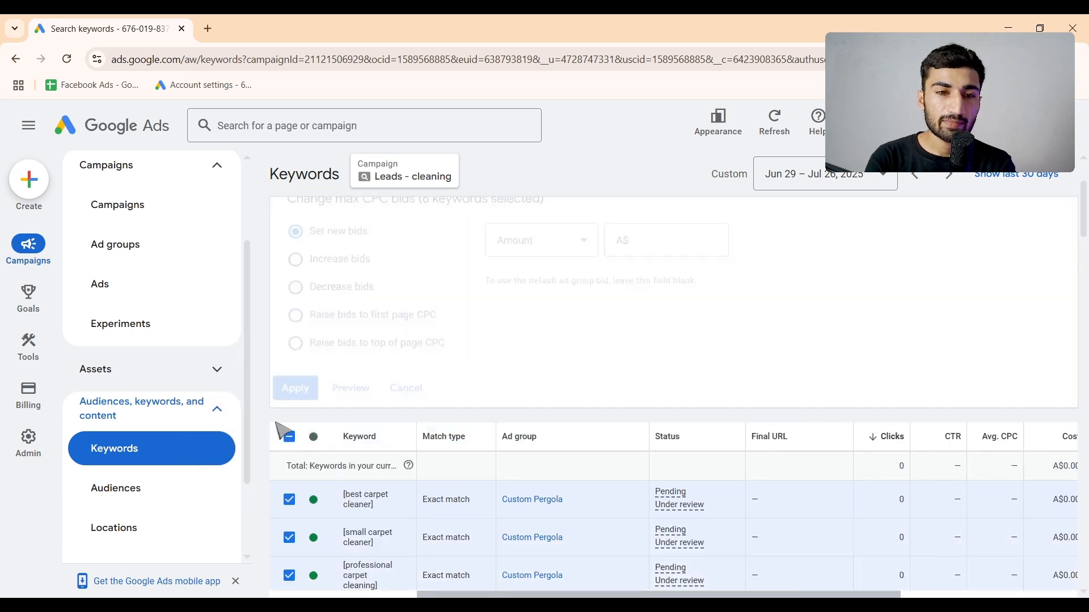
left_click(648, 374)
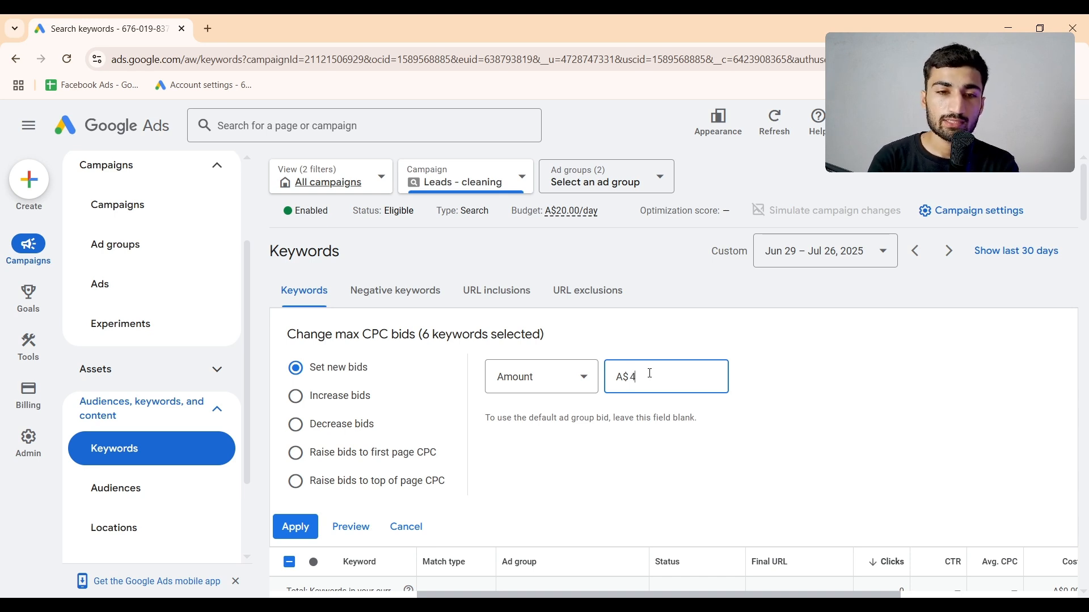
left_click(294, 527)
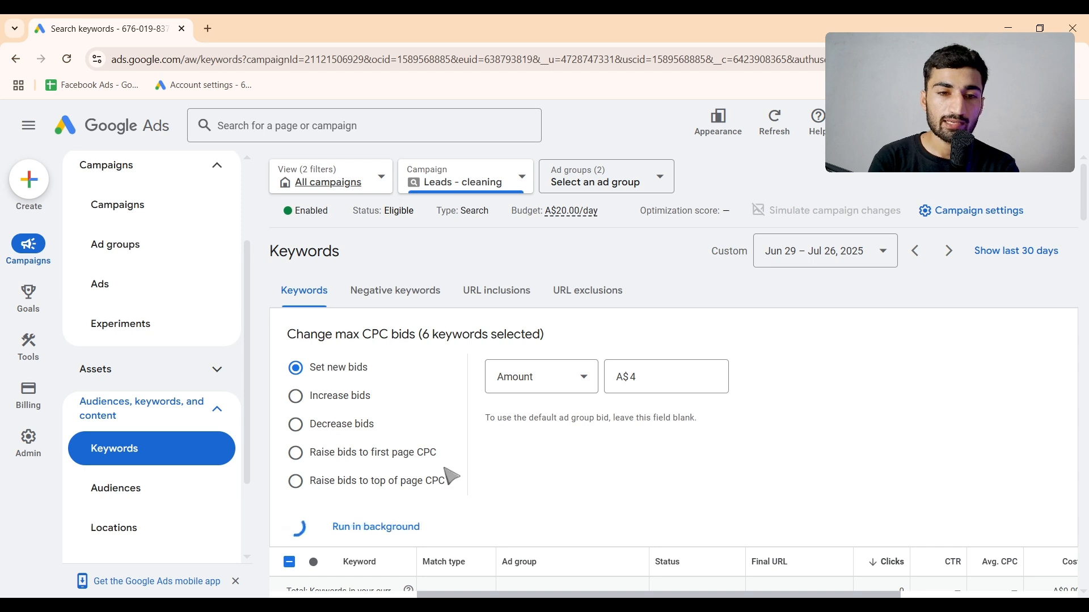
scroll(444, 465, "down", 3)
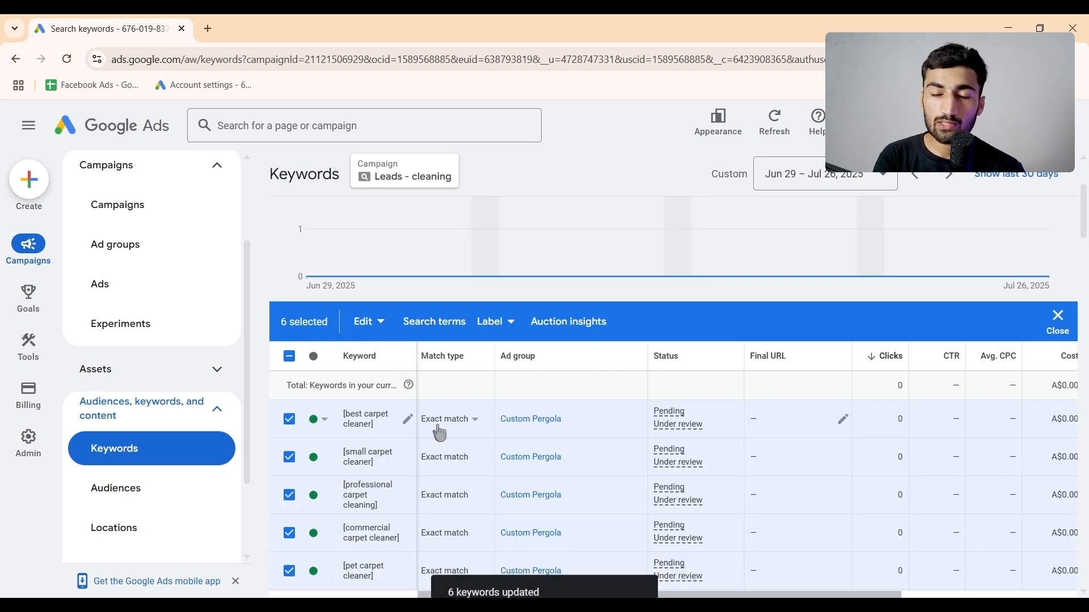
scroll(440, 433, "down", 1)
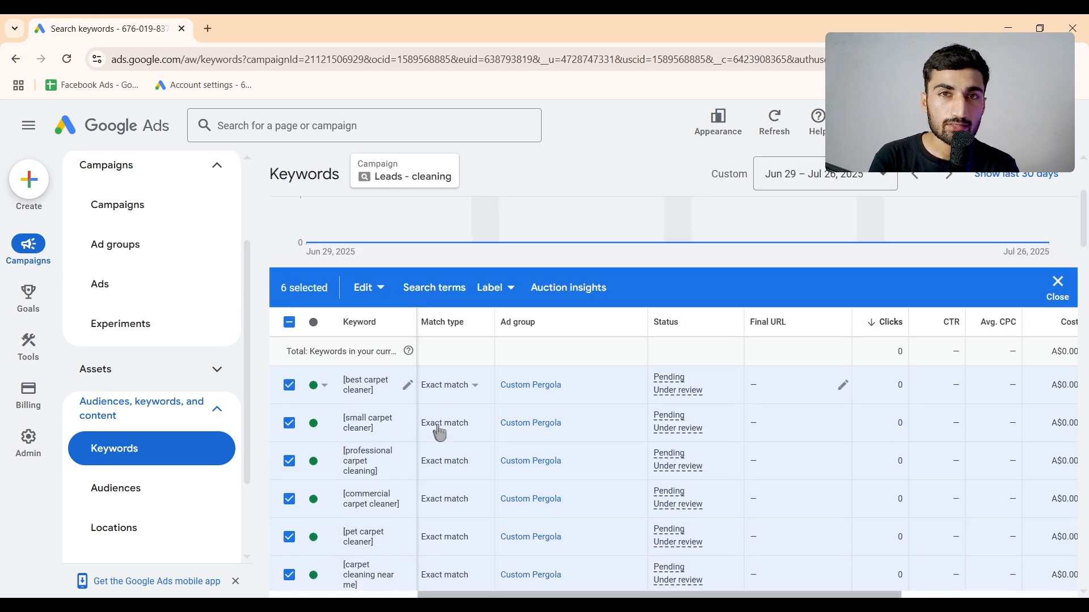
left_click(1059, 283)
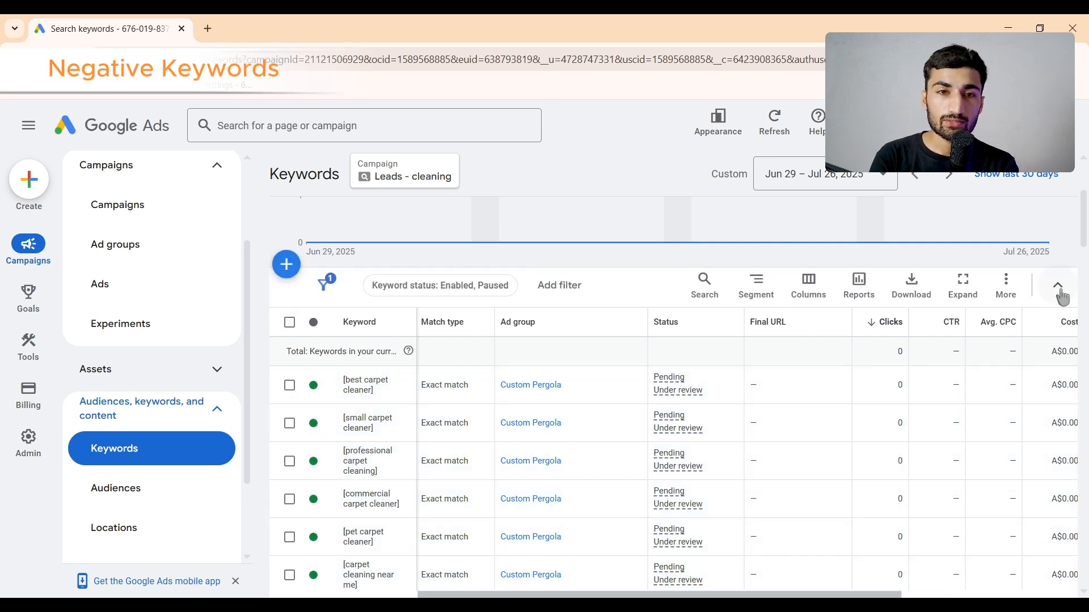
Step: Open the form for adding new negative keywords to the "Leads - cleaning" campaign
scroll(627, 406, "up", 5)
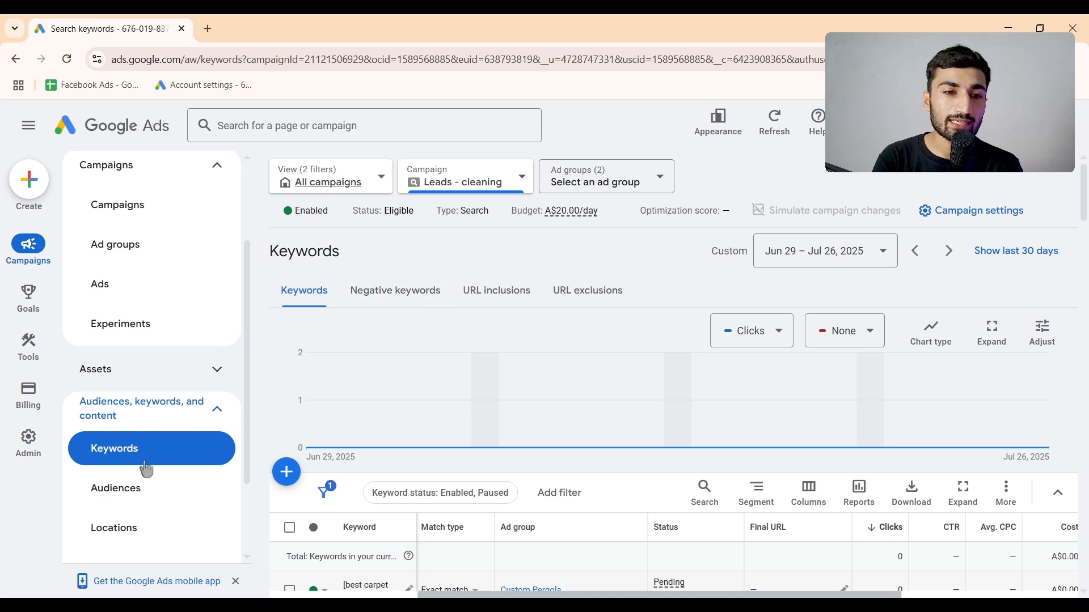
left_click(389, 293)
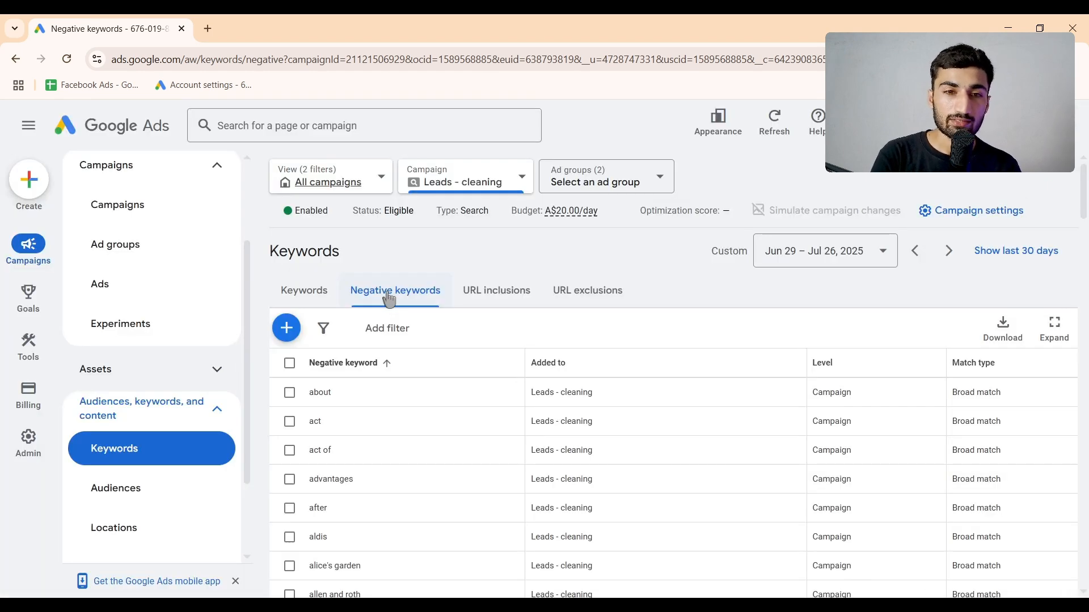
left_click(286, 329)
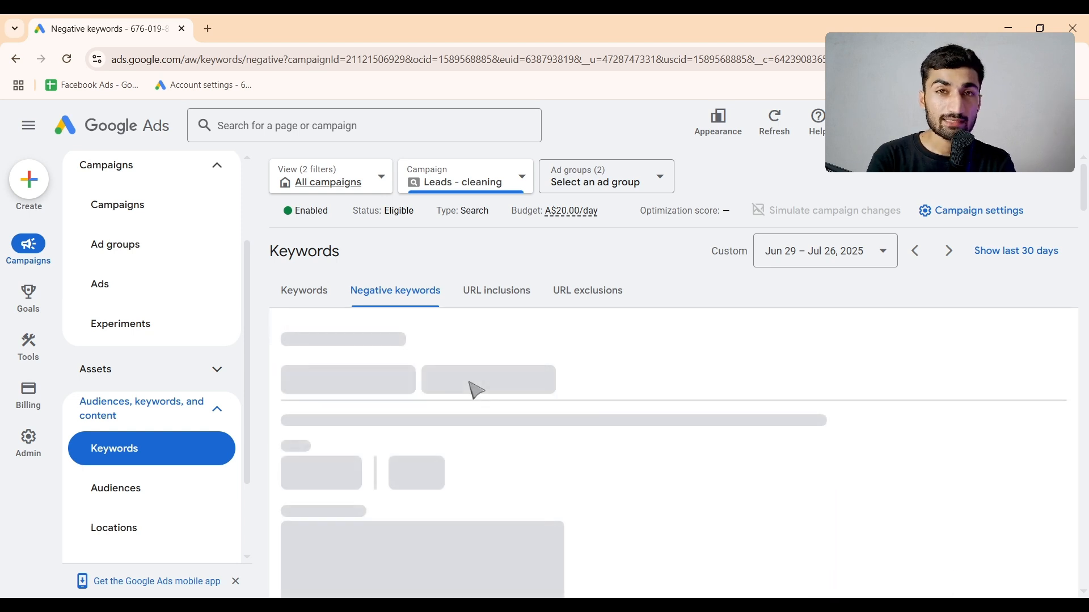
scroll(472, 389, "down", 2)
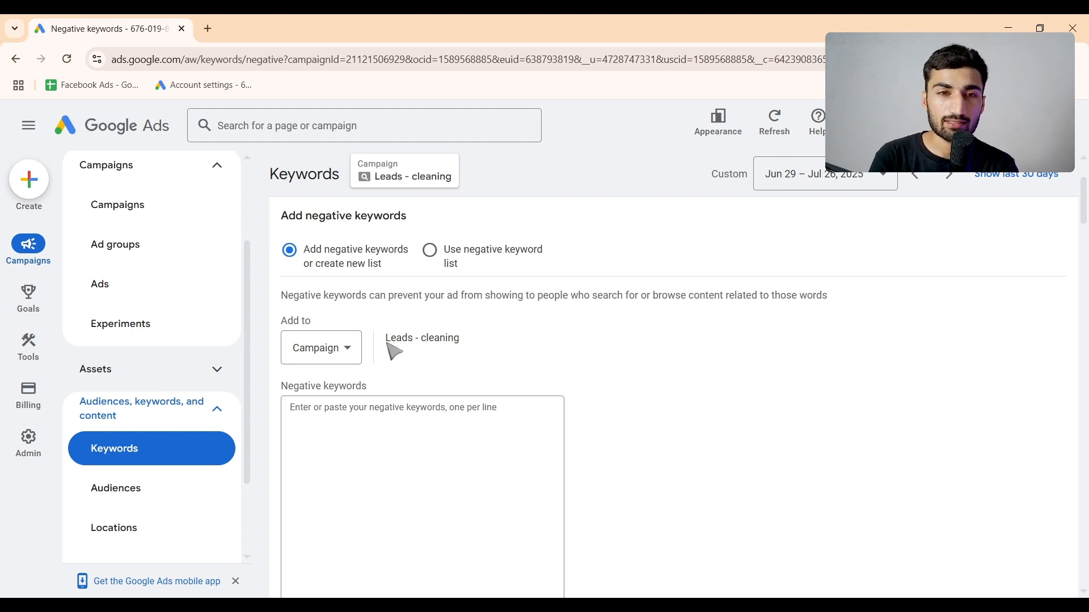
scroll(382, 369, "down", 1)
Step: Add "wharton", "yours" and a first name as campaign-level negative keywords, one per line, and save them
left_click(376, 379)
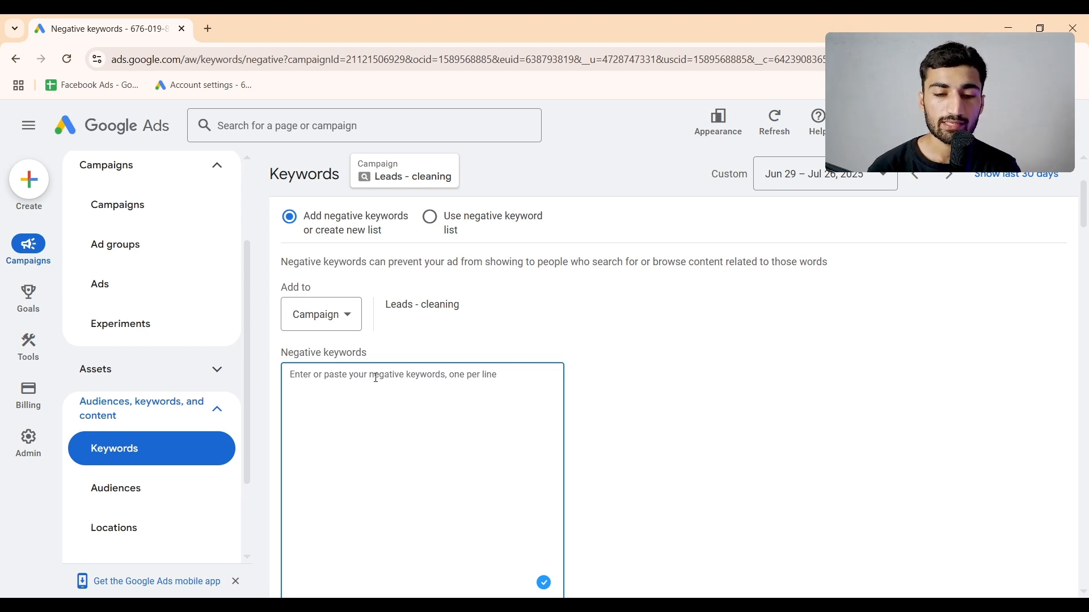
type("wharton")
key("Return")
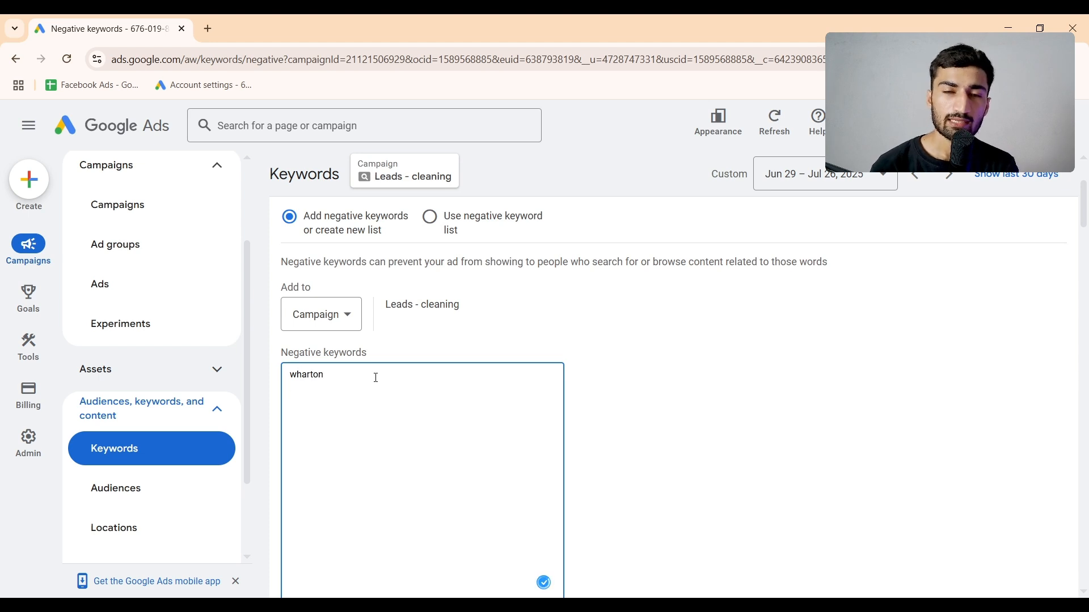
type("y")
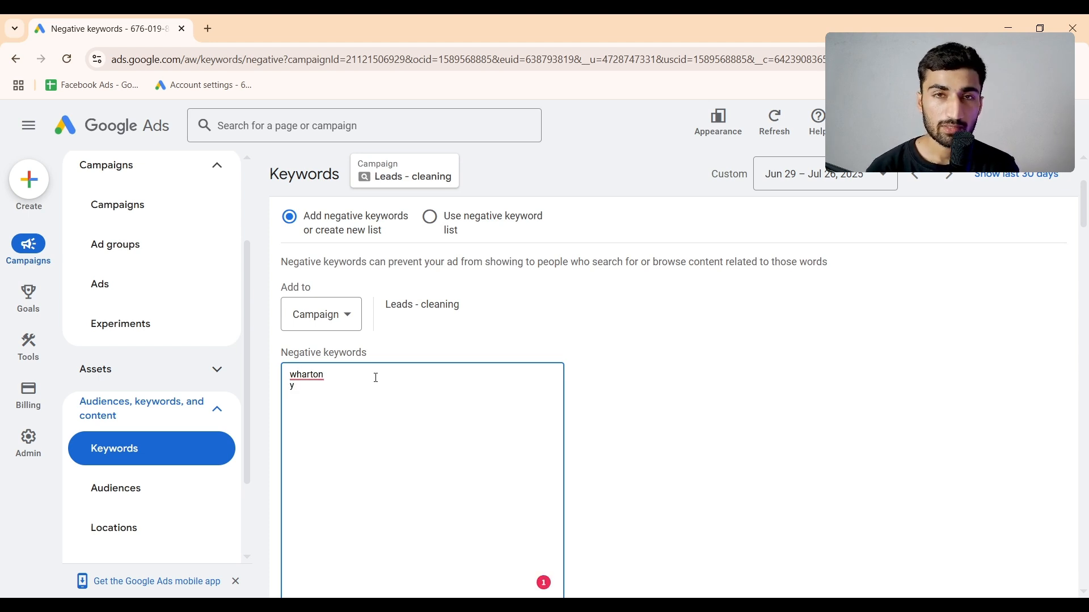
type("ours")
key("Return")
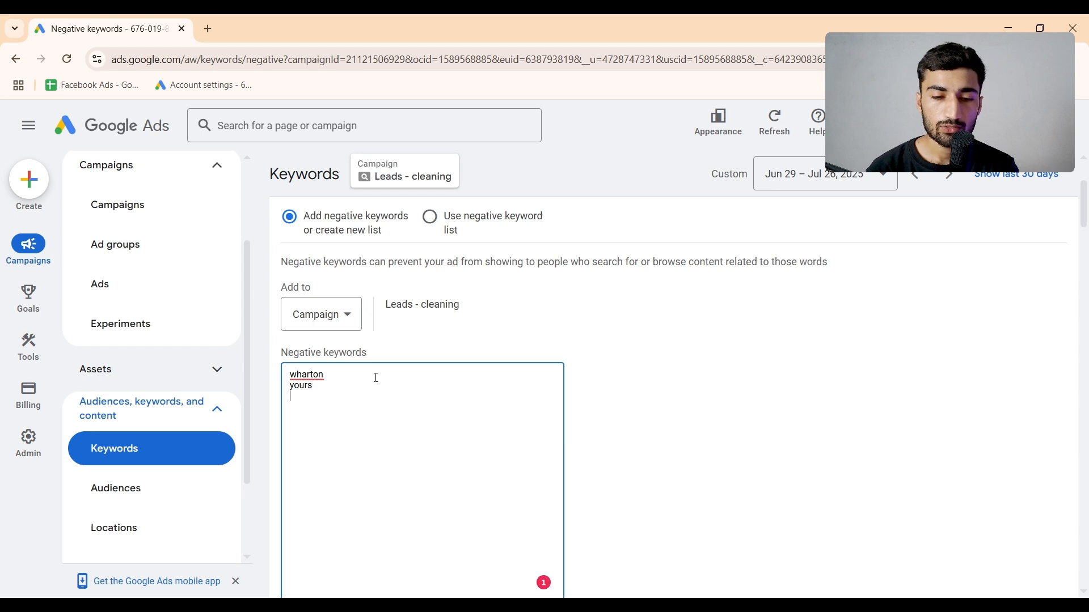
type("joel")
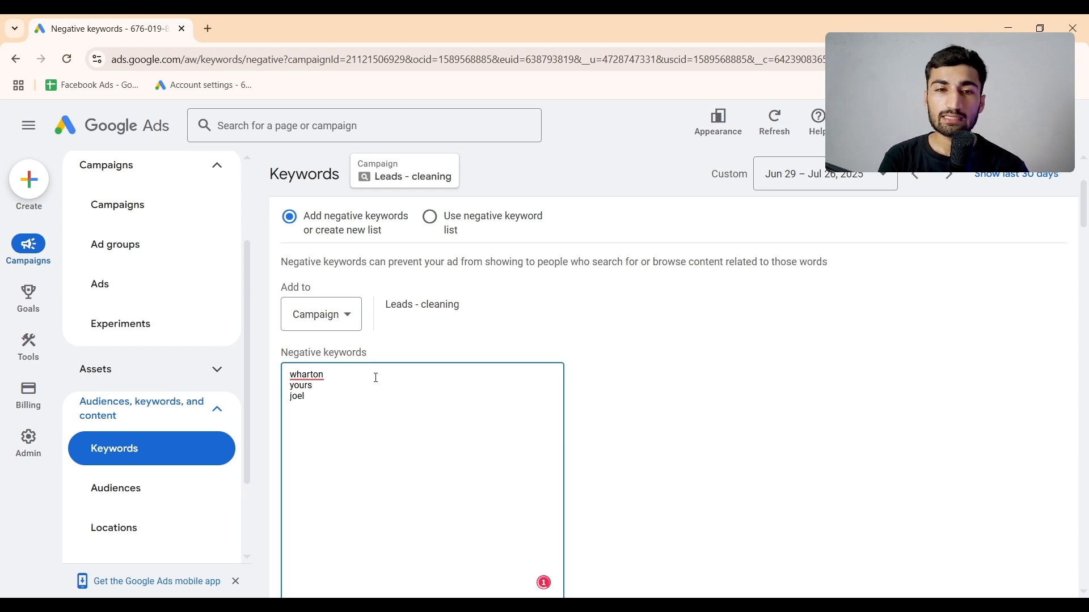
key("Return")
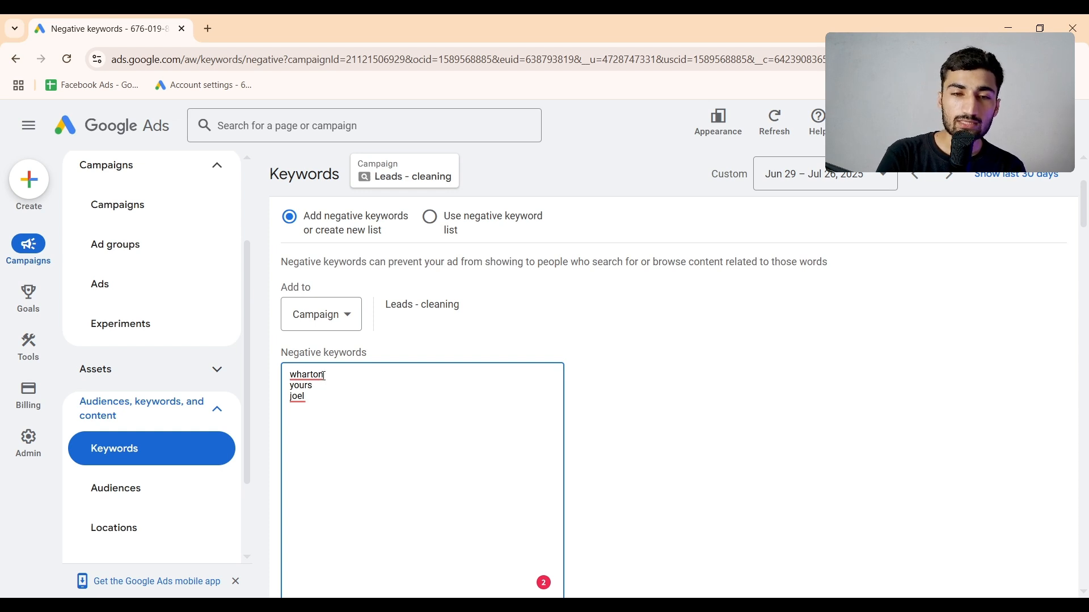
left_click_drag(319, 378, 289, 376)
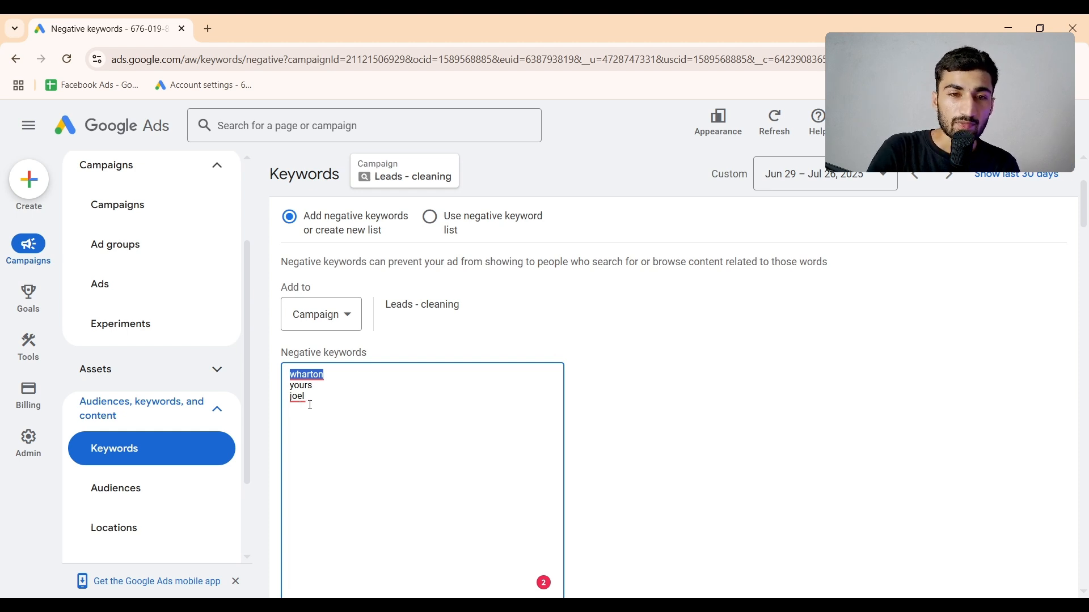
left_click(310, 405)
scroll(304, 437, "down", 5)
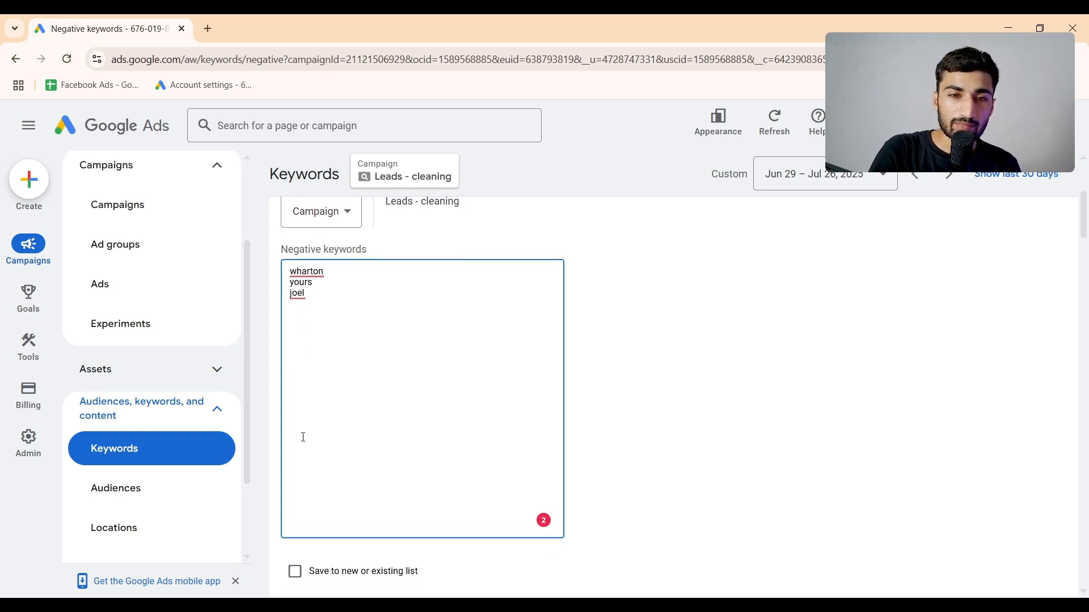
left_click(298, 461)
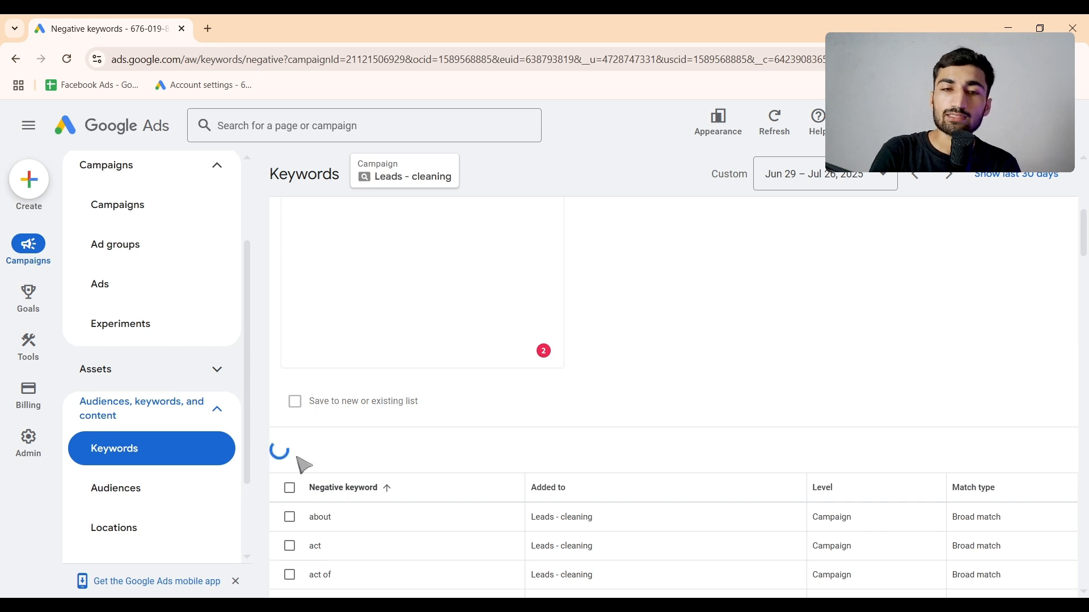